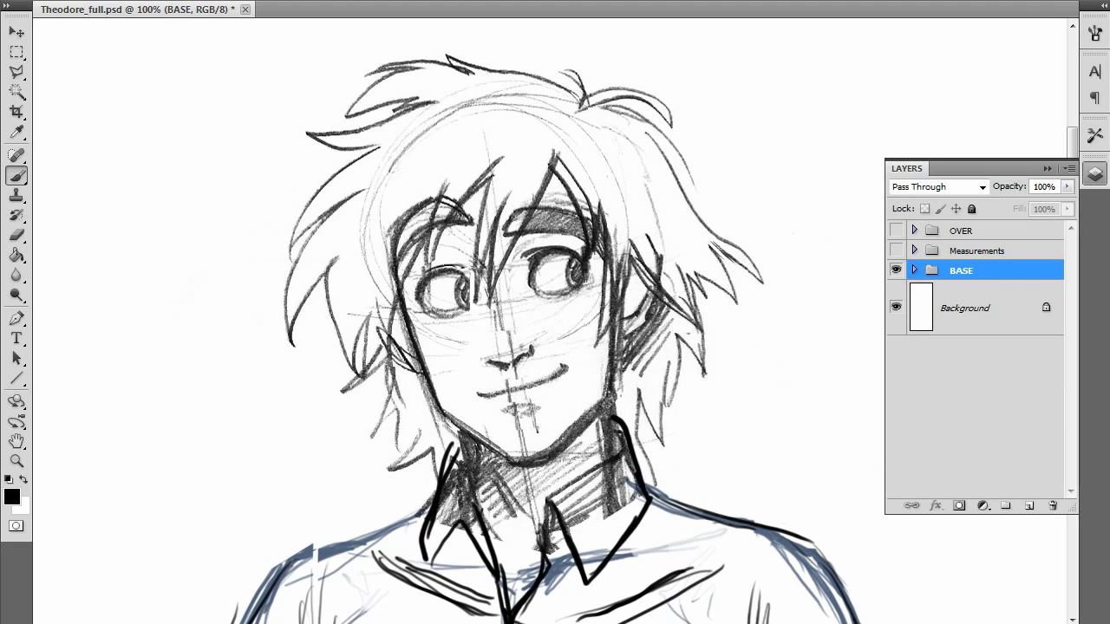
Look over the full-figure character sketch, and return to a closer view of the head and torso.
{"action": "key", "text": "ctrl+minus"}
{"action": "key", "text": "ctrl+minus"}
{"action": "key", "text": "ctrl+minus"}
{"action": "key", "text": "ctrl+minus"}
{"action": "mouse_move", "coordinate": [694, 500]}
{"action": "left_mouse_down"}
{"action": "mouse_move", "coordinate": [662, 255]}
{"action": "mouse_move", "coordinate": [671, 293]}
{"action": "mouse_move", "coordinate": [674, 280]}
{"action": "left_mouse_up"}
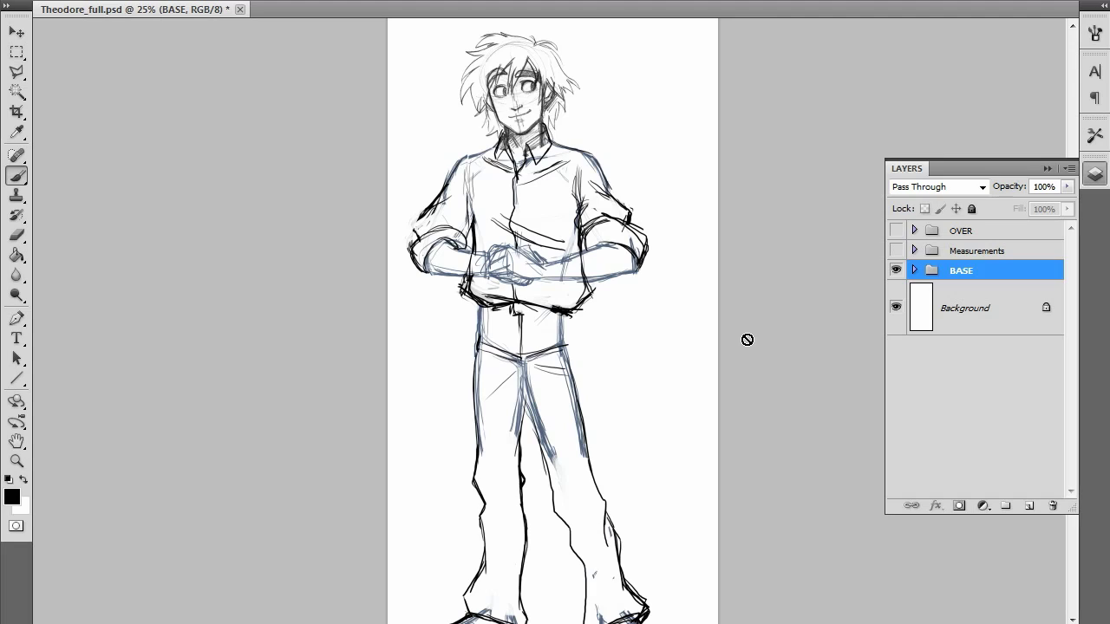
{"action": "key", "text": "ctrl+plus"}
{"action": "key", "text": "ctrl+plus"}
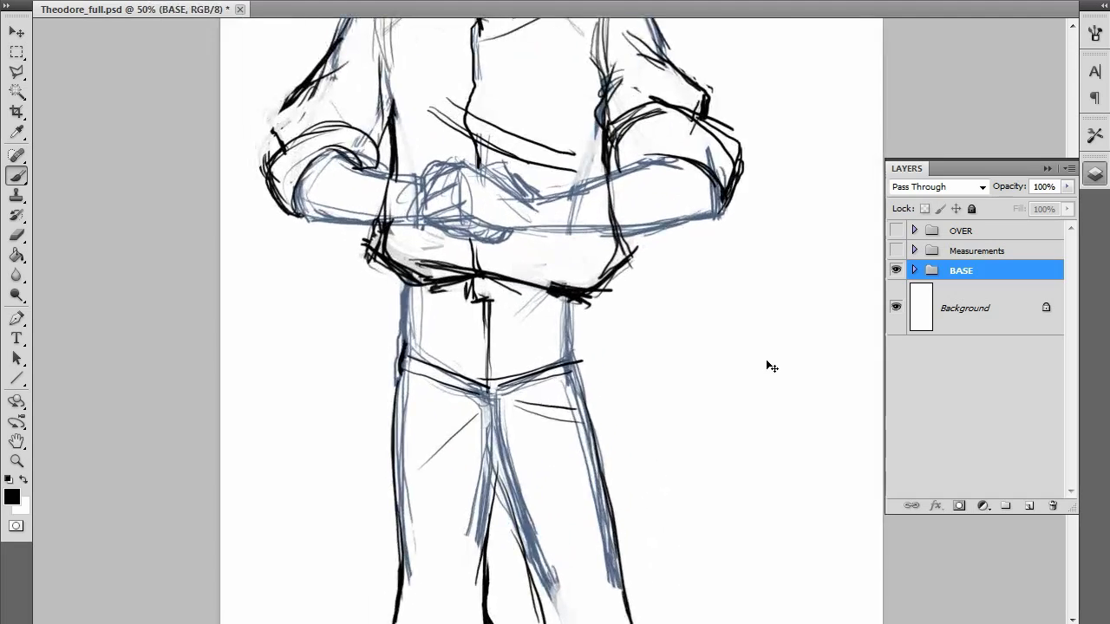
{"action": "key", "text": "ctrl+plus"}
{"action": "scroll", "coordinate": [769, 364], "scroll_direction": "up", "scroll_amount": 10}
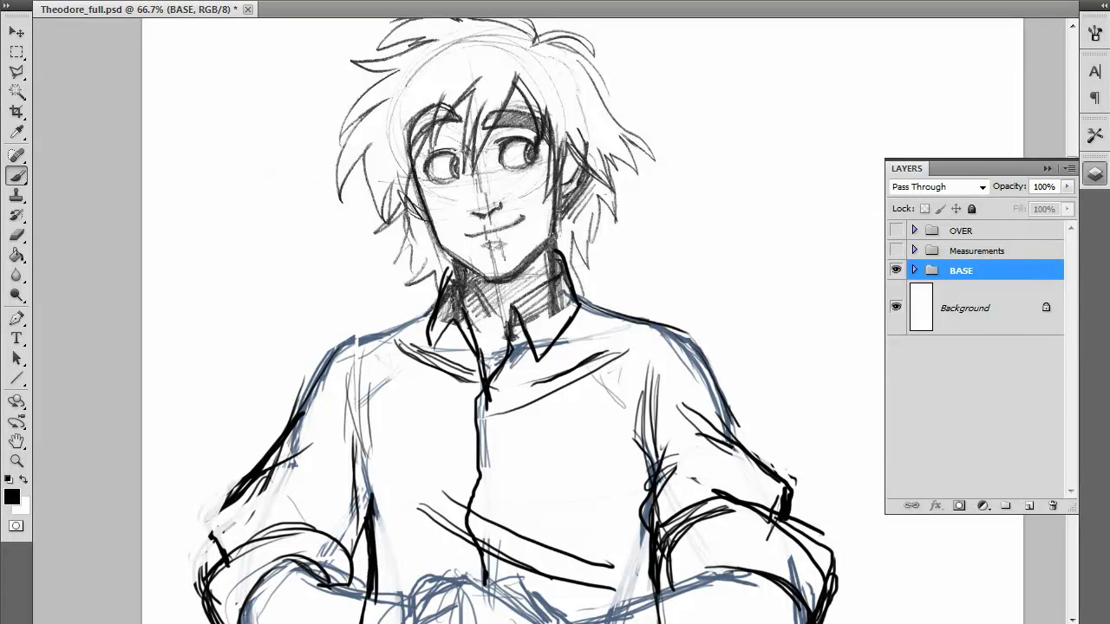
Create a new empty layer directly above the BASE group.
{"action": "key", "text": "ctrl+shift+n"}
{"action": "key", "text": "Return"}
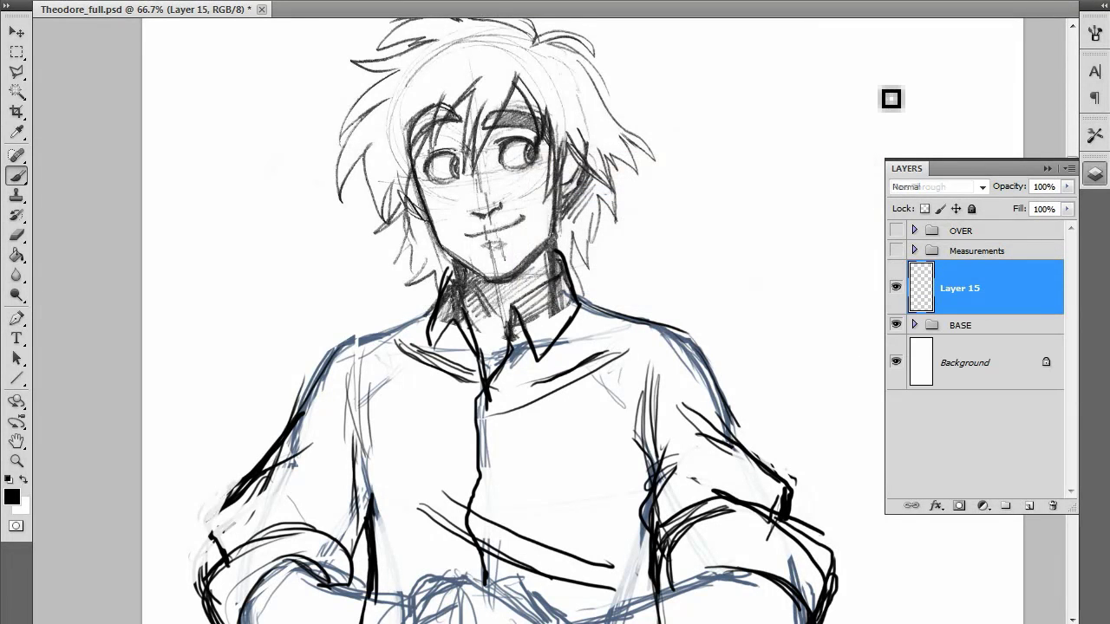
Paint a test line in the blank area beside the head, inspect it at different magnifications, and undo it.
{"action": "left_click_drag", "start_coordinate": [706, 116], "coordinate": [739, 247]}
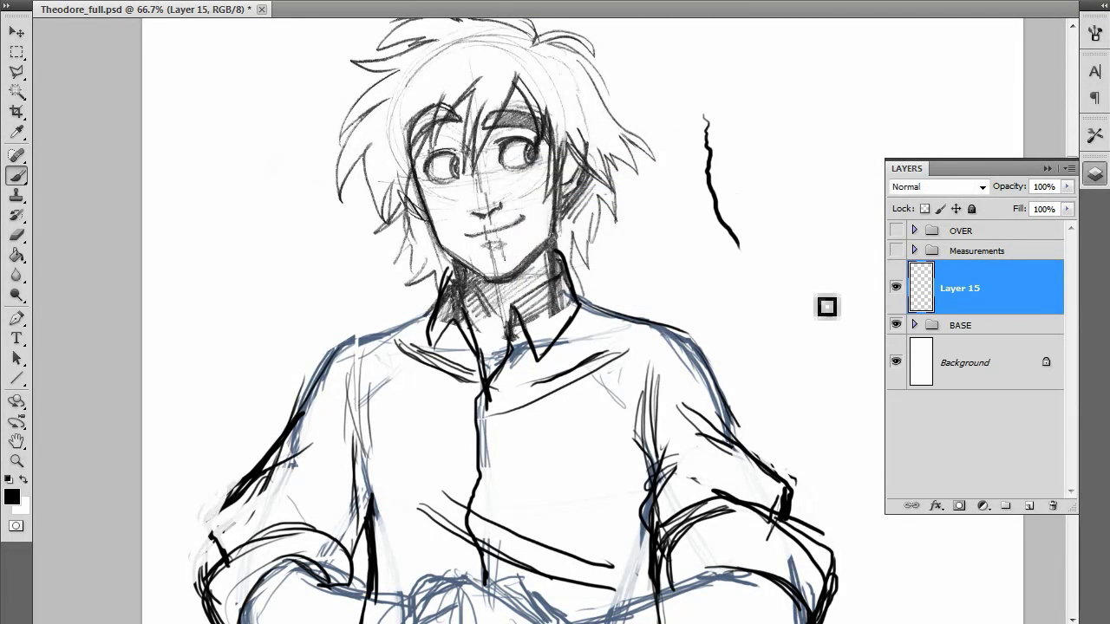
{"action": "key", "text": "ctrl+minus"}
{"action": "key", "text": "ctrl+minus"}
{"action": "key", "text": "ctrl+minus"}
{"action": "key", "text": "ctrl+minus"}
{"action": "key", "text": "ctrl+minus"}
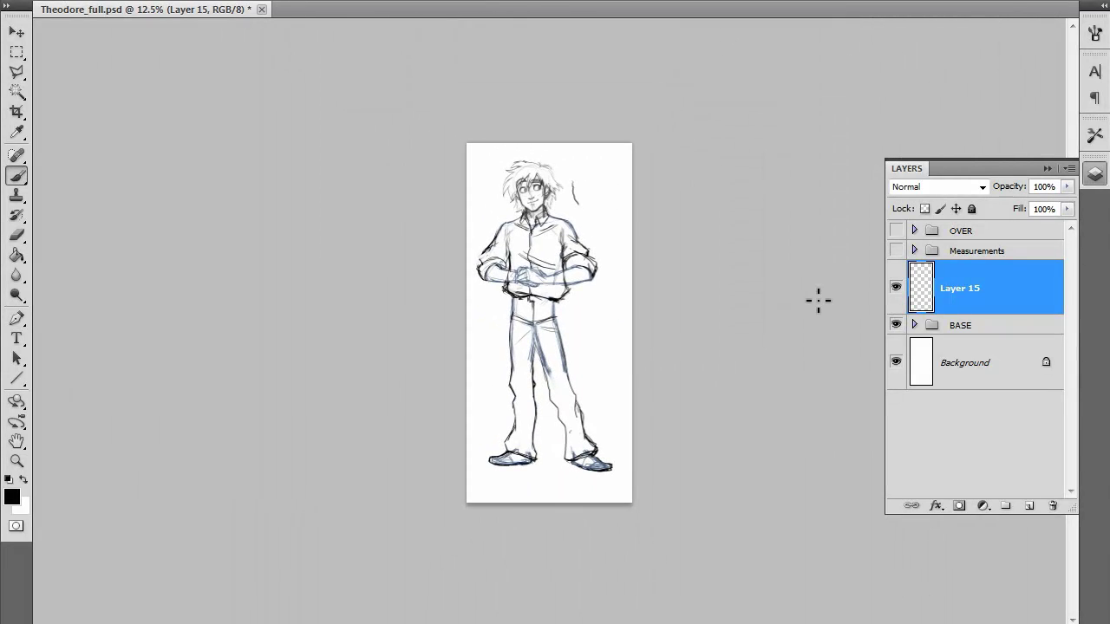
{"action": "key", "text": "ctrl+plus"}
{"action": "key", "text": "ctrl+plus"}
{"action": "key", "text": "ctrl+plus"}
{"action": "key", "text": "ctrl+plus"}
{"action": "key", "text": "ctrl+plus"}
{"action": "key", "text": "ctrl+plus"}
{"action": "scroll", "coordinate": [763, 404], "scroll_direction": "up", "scroll_amount": 10}
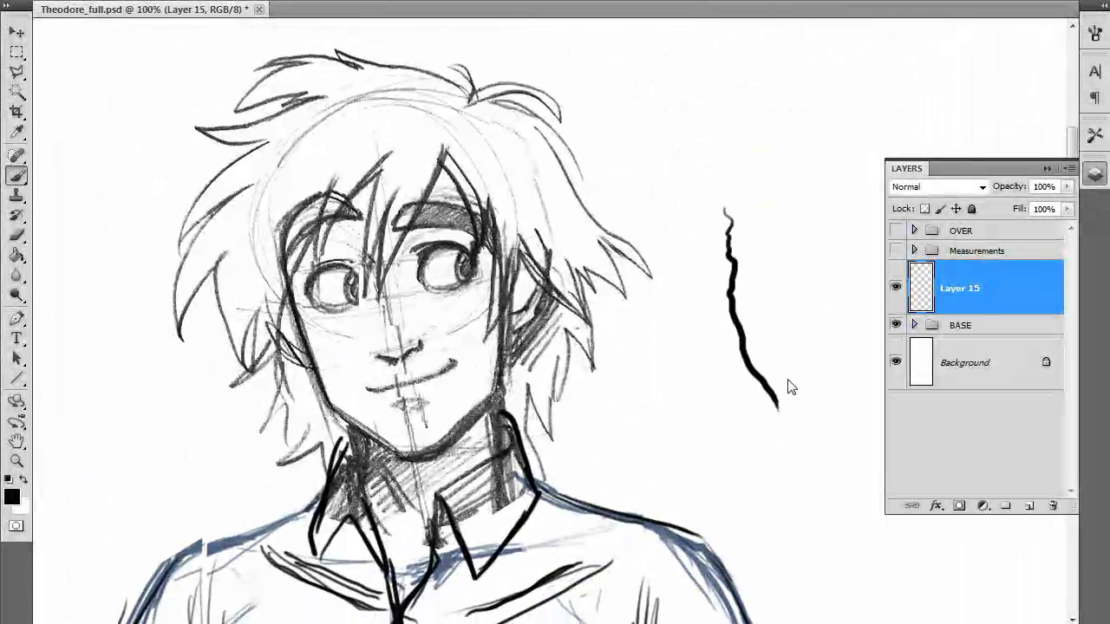
{"action": "key", "text": "ctrl+z"}
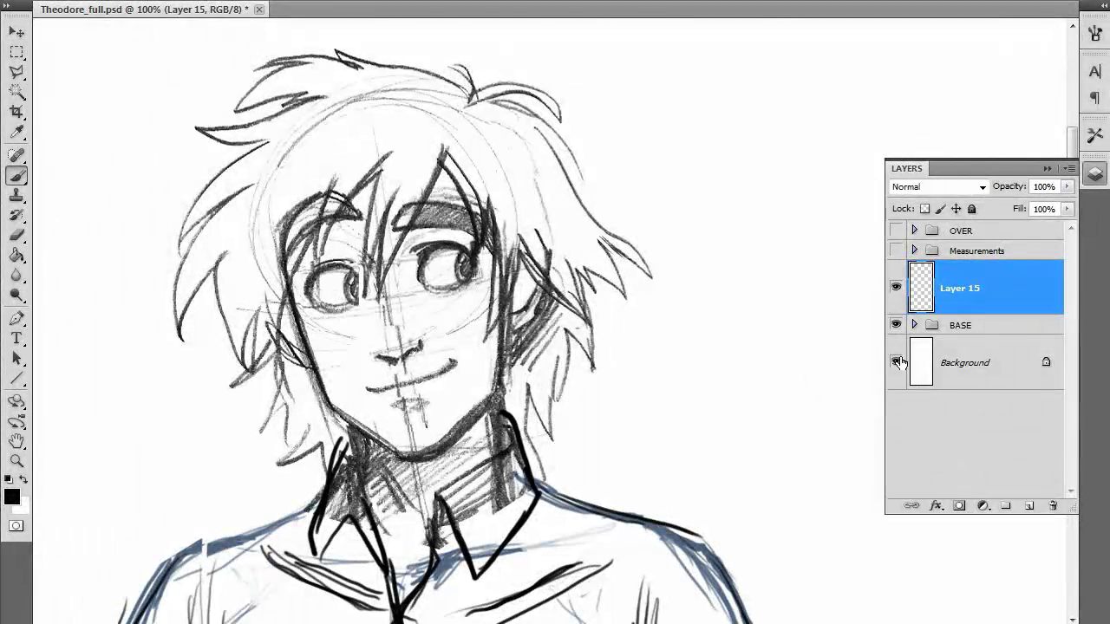
Set the document's resolution to 300 pixels/inch in the image size settings.
{"action": "key", "text": "ctrl+plus"}
{"action": "key", "text": "ctrl+plus"}
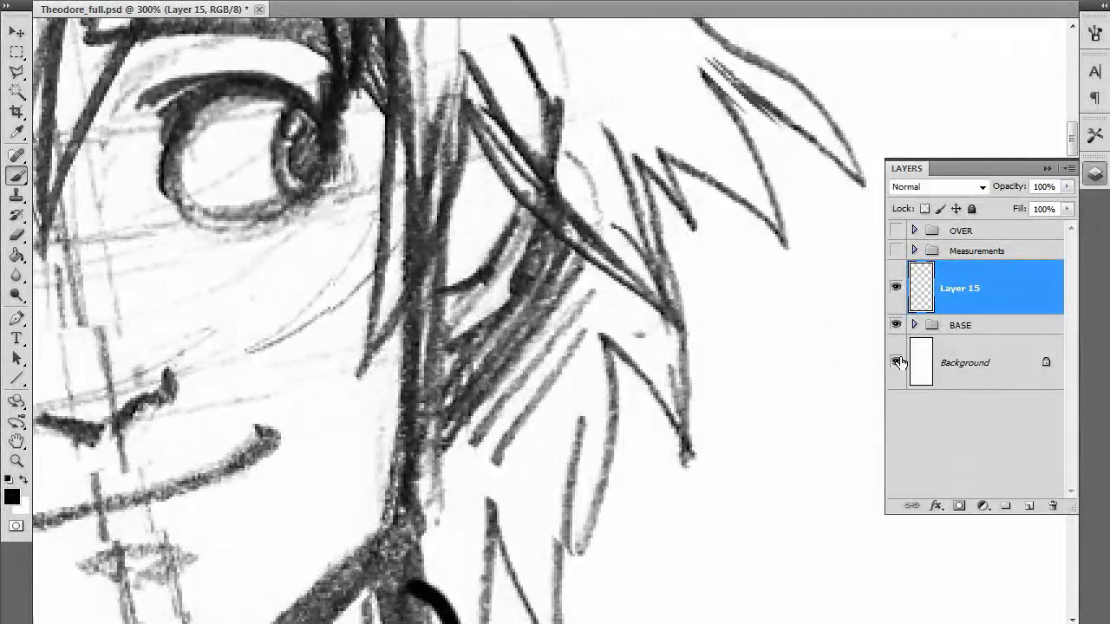
{"action": "mouse_move", "coordinate": [317, 413]}
{"action": "left_mouse_down"}
{"action": "mouse_move", "coordinate": [746, 325]}
{"action": "mouse_move", "coordinate": [833, 467]}
{"action": "mouse_move", "coordinate": [729, 461]}
{"action": "mouse_move", "coordinate": [682, 436]}
{"action": "left_mouse_up"}
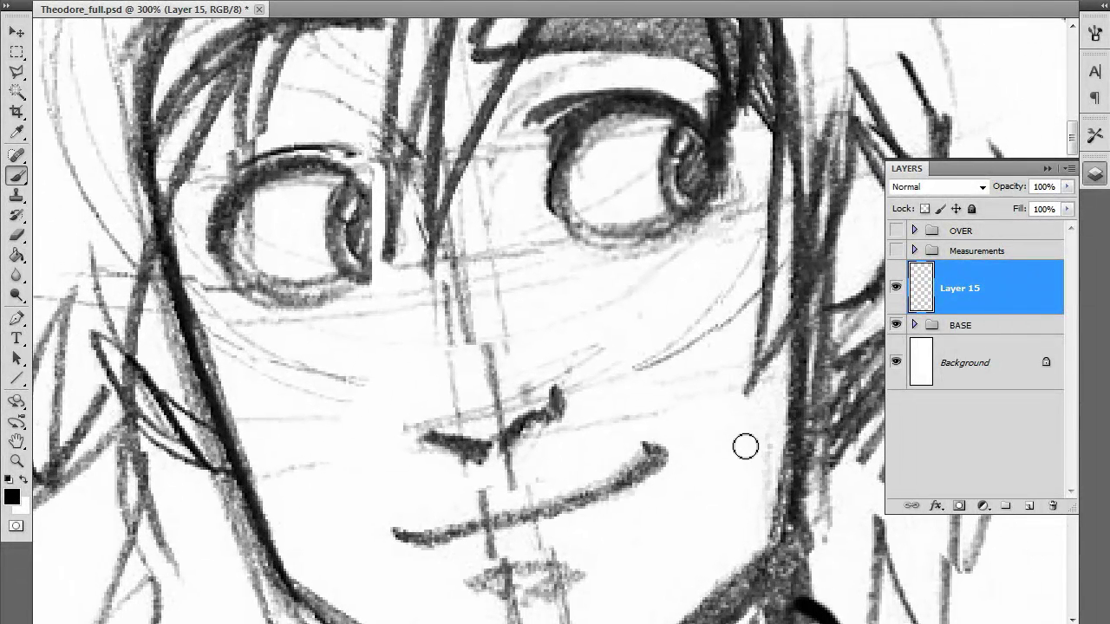
{"action": "key", "text": "ctrl+alt+i"}
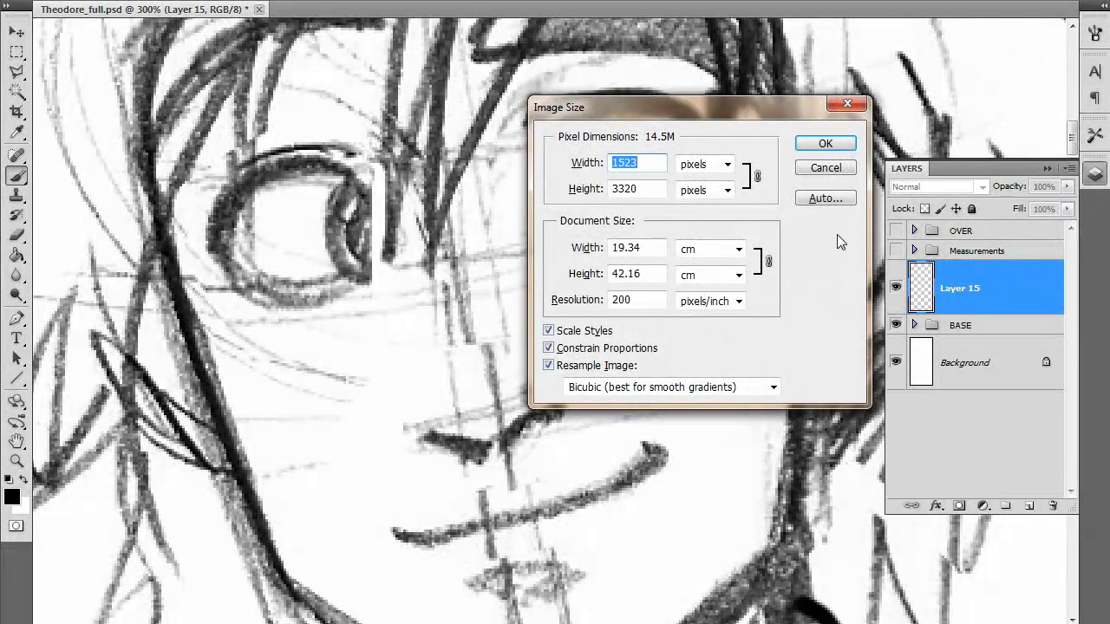
{"action": "double_click", "coordinate": [621, 299]}
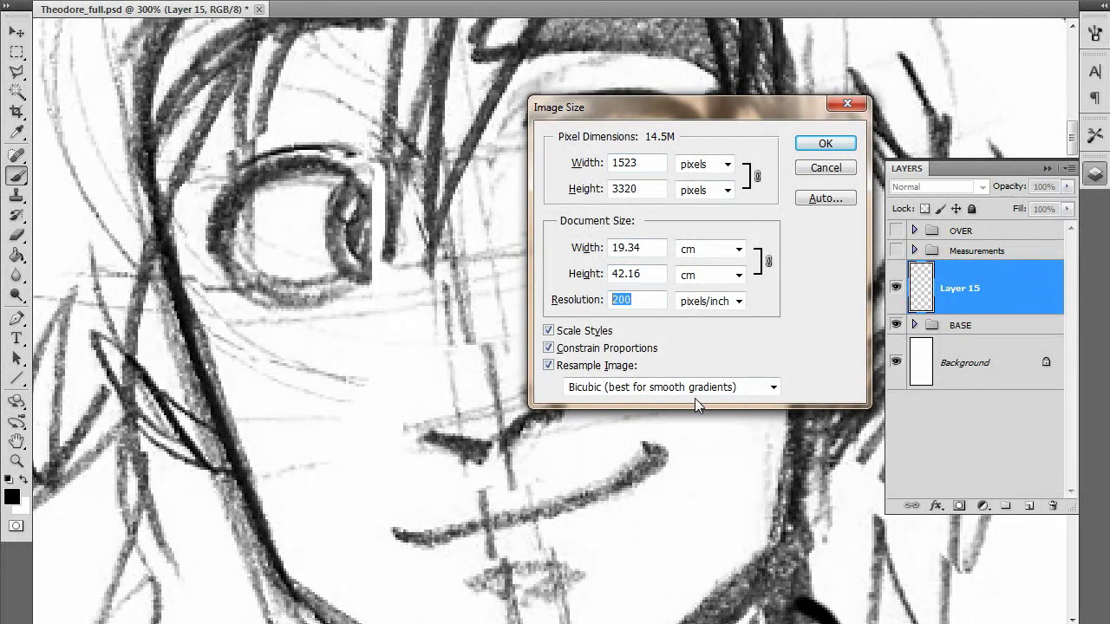
{"action": "type", "text": "300"}
Scale the image to 300 percent in width and height, apply the new size, and save the document.
{"action": "left_click", "coordinate": [727, 190]}
{"action": "left_click", "coordinate": [708, 222]}
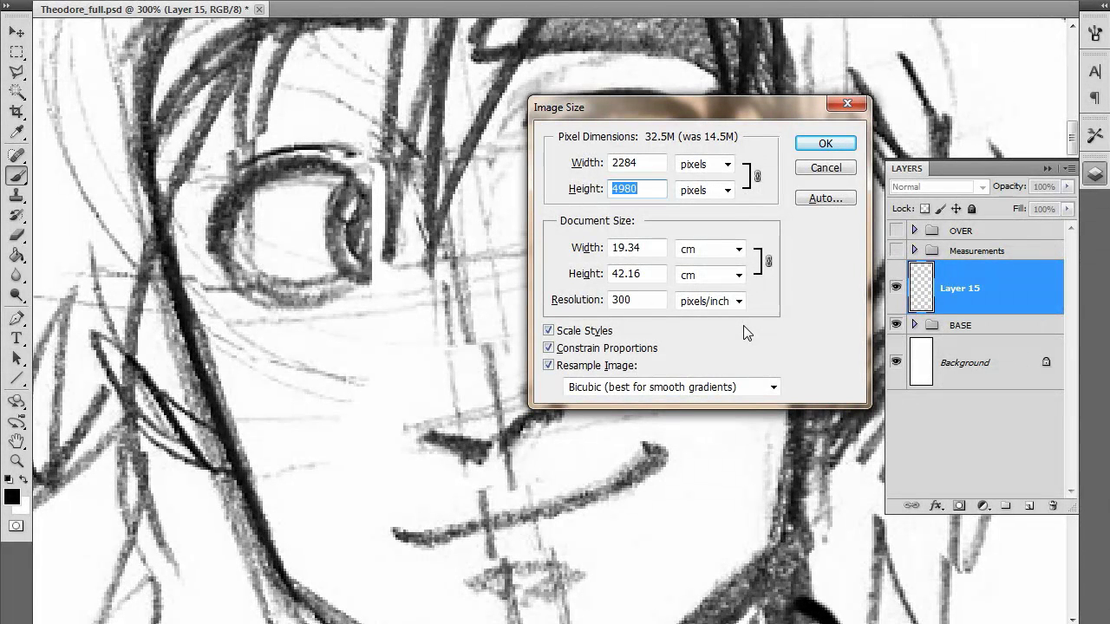
{"action": "type", "text": "300"}
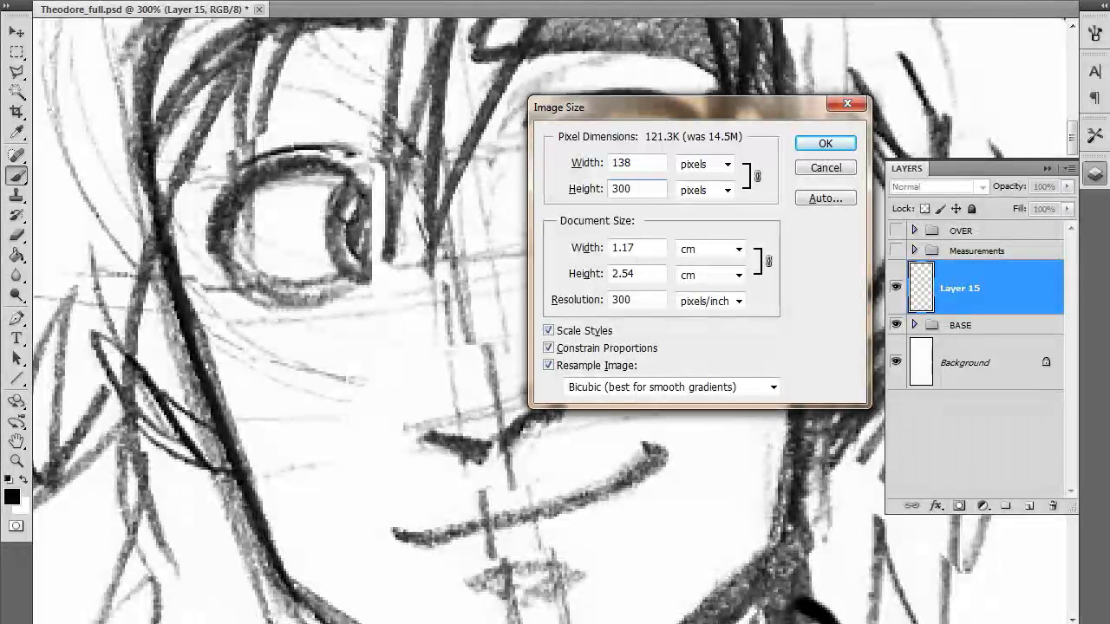
{"action": "left_click", "coordinate": [705, 190]}
{"action": "left_click", "coordinate": [694, 206]}
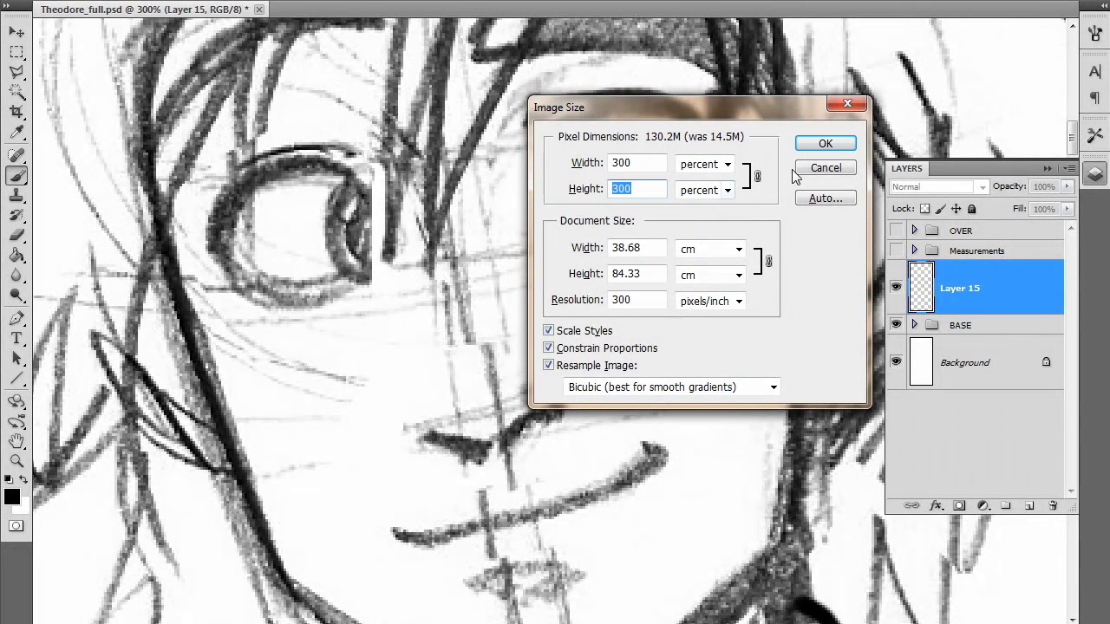
{"action": "left_click", "coordinate": [822, 147]}
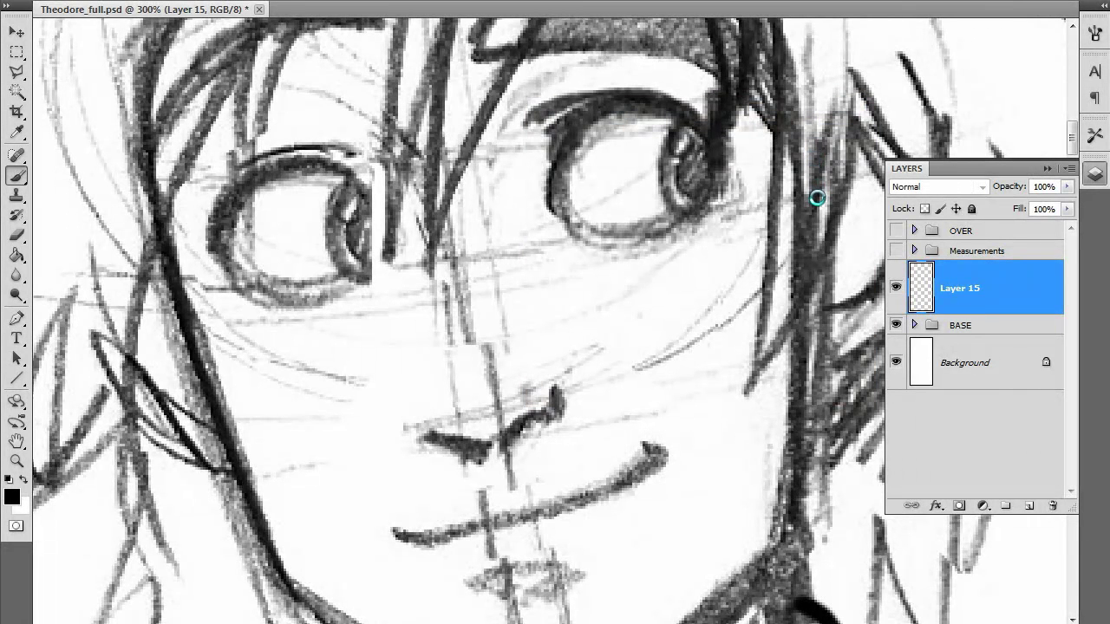
{"action": "key", "text": "ctrl+s"}
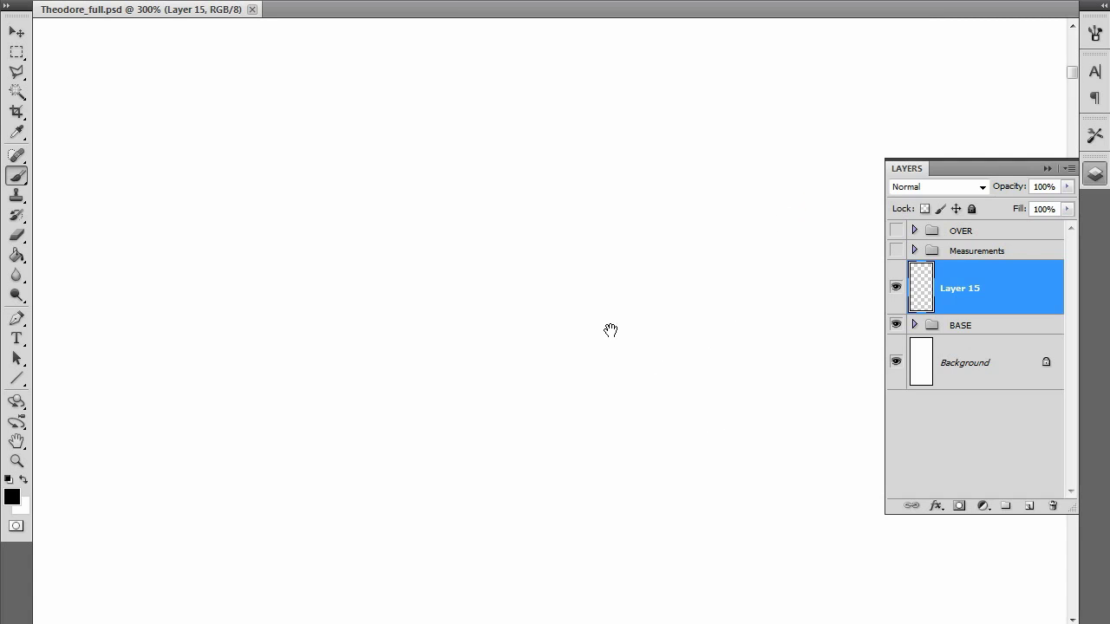
Examine the line quality of the face in the enlarged sketch at 50% and 100% magnification.
{"action": "key", "text": "ctrl+minus"}
{"action": "key", "text": "ctrl+minus"}
{"action": "key", "text": "ctrl+minus"}
{"action": "key", "text": "ctrl+minus"}
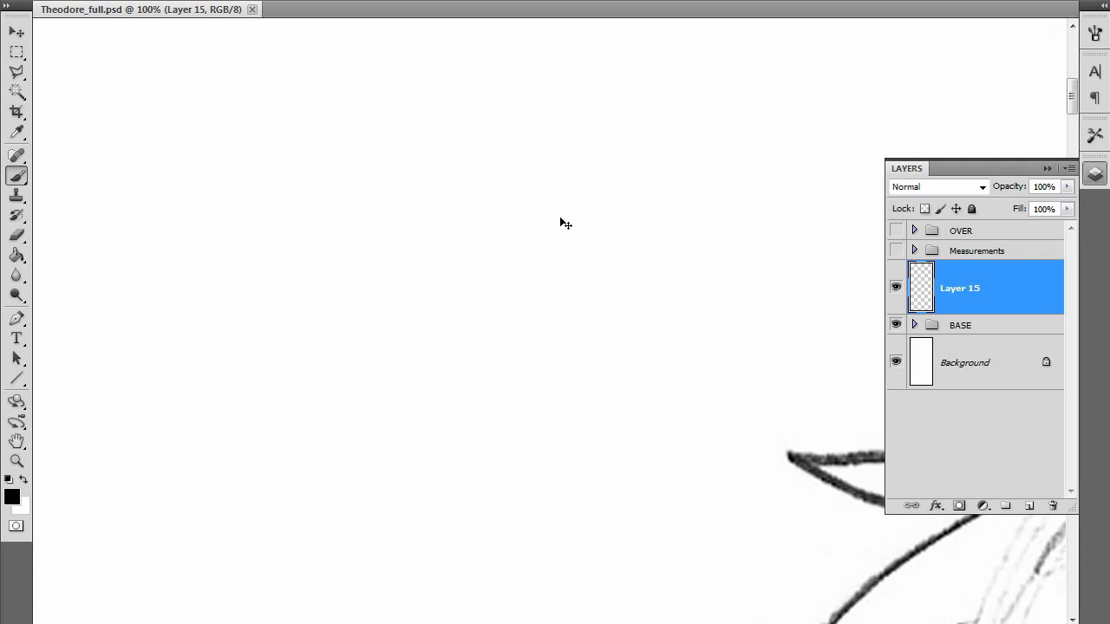
{"action": "scroll", "coordinate": [517, 296], "scroll_direction": "down", "scroll_amount": 5}
{"action": "mouse_move", "coordinate": [517, 297]}
{"action": "left_mouse_down"}
{"action": "mouse_move", "coordinate": [506, 417]}
{"action": "mouse_move", "coordinate": [576, 417]}
{"action": "mouse_move", "coordinate": [551, 404]}
{"action": "left_mouse_up"}
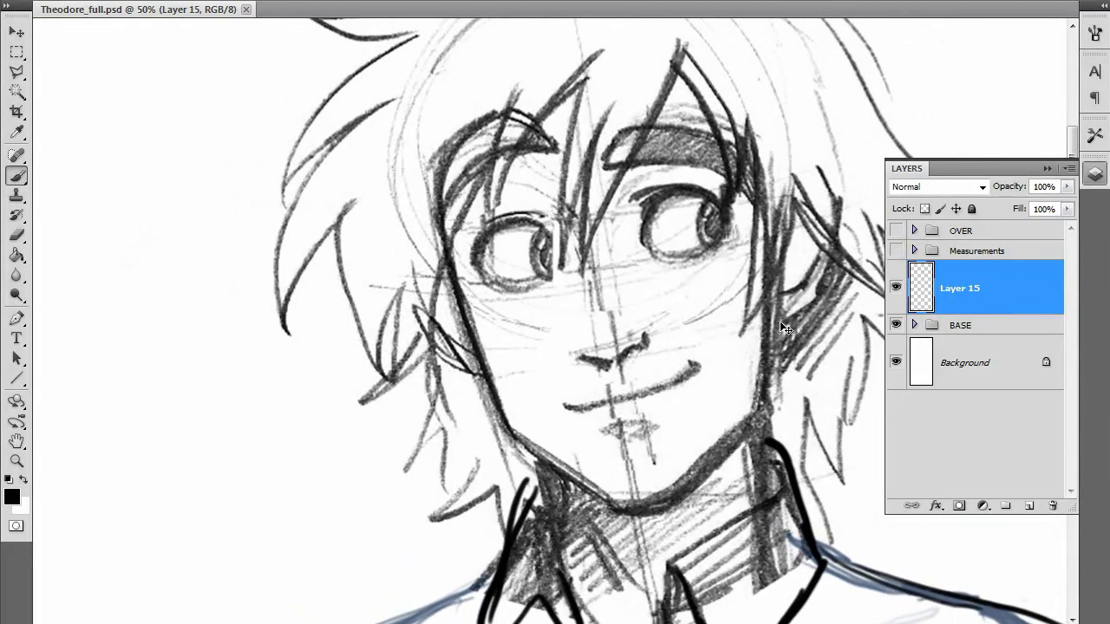
{"action": "key", "text": "ctrl+plus"}
{"action": "key", "text": "ctrl+plus"}
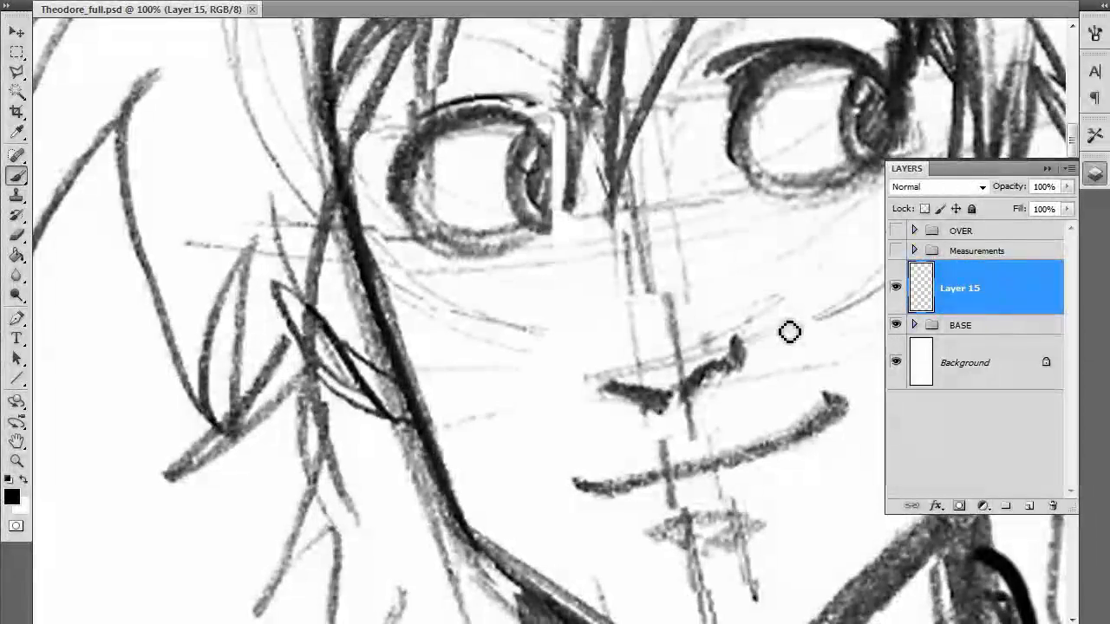
{"action": "mouse_move", "coordinate": [690, 334]}
{"action": "left_mouse_down"}
{"action": "mouse_move", "coordinate": [529, 455]}
{"action": "mouse_move", "coordinate": [533, 607]}
{"action": "mouse_move", "coordinate": [528, 367]}
{"action": "mouse_move", "coordinate": [540, 373]}
{"action": "left_mouse_up"}
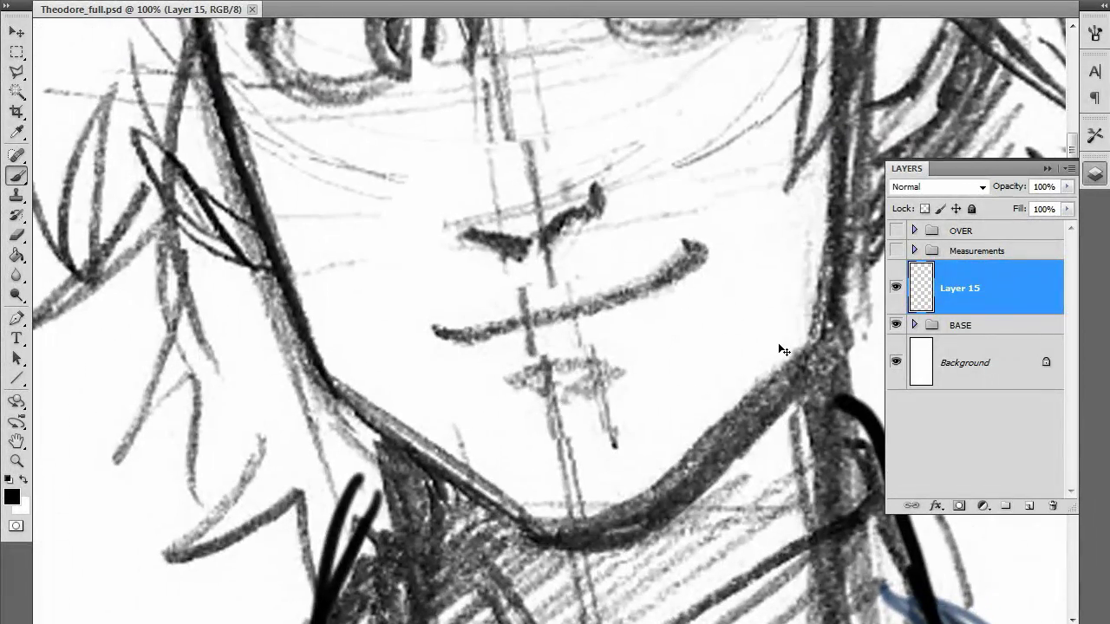
{"action": "key", "text": "ctrl+minus"}
{"action": "key", "text": "ctrl+minus"}
{"action": "mouse_move", "coordinate": [602, 413]}
{"action": "left_mouse_down"}
{"action": "mouse_move", "coordinate": [602, 531]}
{"action": "mouse_move", "coordinate": [606, 432]}
{"action": "left_mouse_up"}
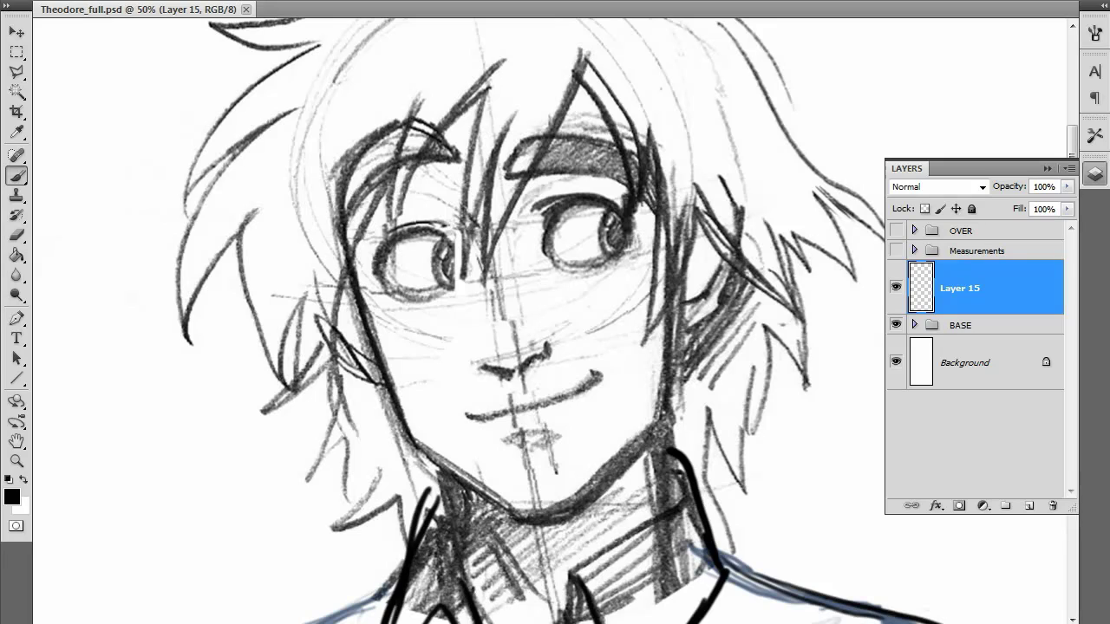
Lower the BASE group's opacity to 43% to fade the sketch.
{"action": "left_click", "coordinate": [980, 322]}
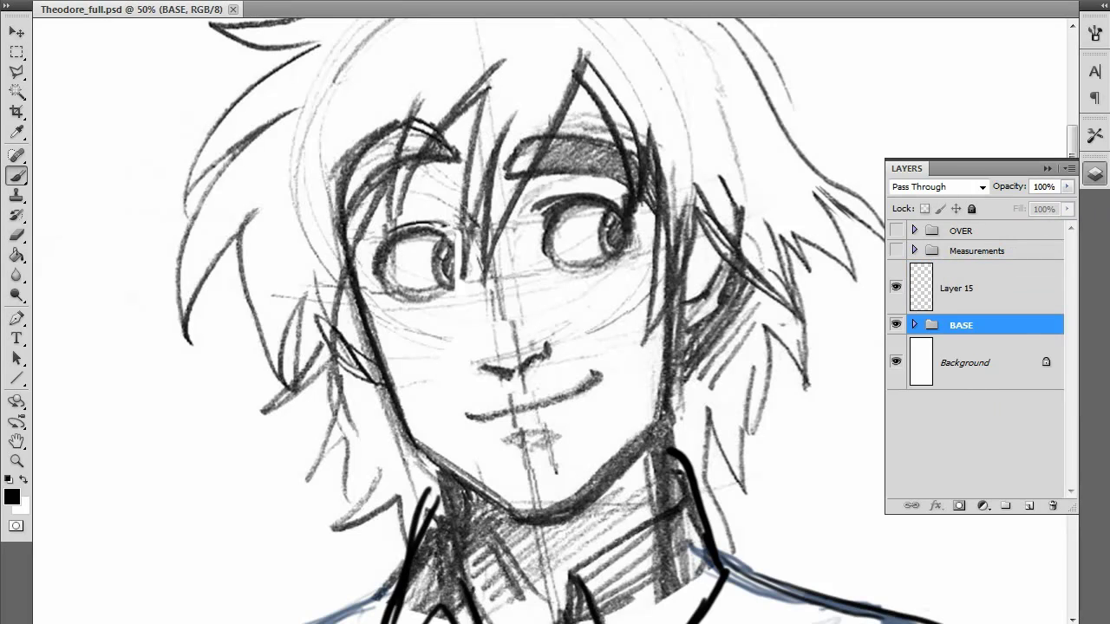
{"action": "left_click_drag", "start_coordinate": [1069, 187], "coordinate": [1019, 207]}
{"action": "left_click", "coordinate": [1030, 288]}
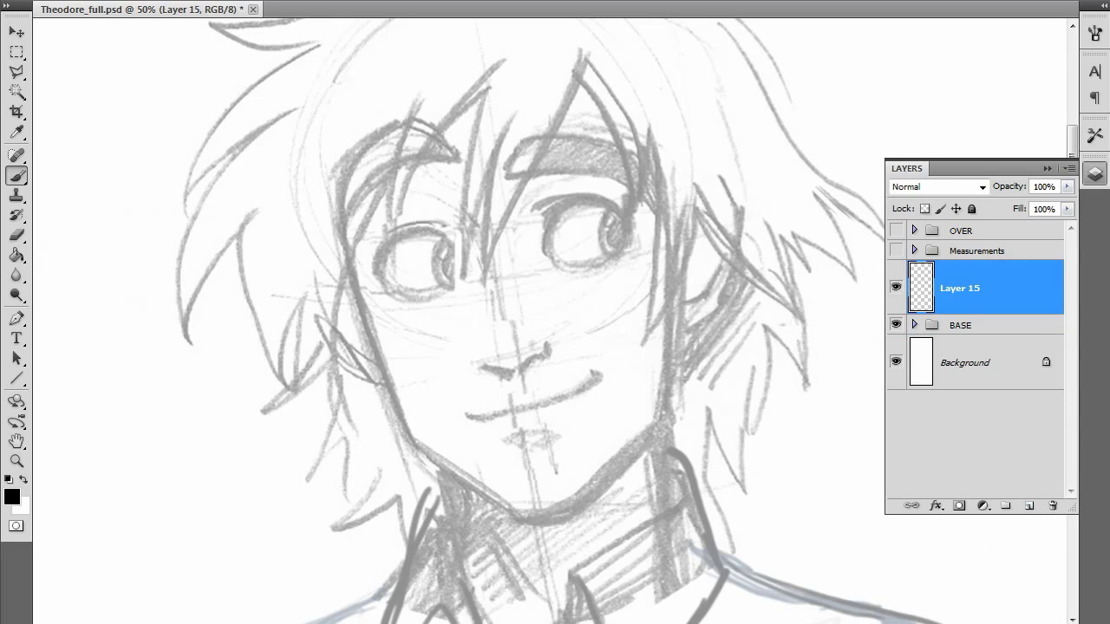
{"action": "key", "text": "alt+bracketleft"}
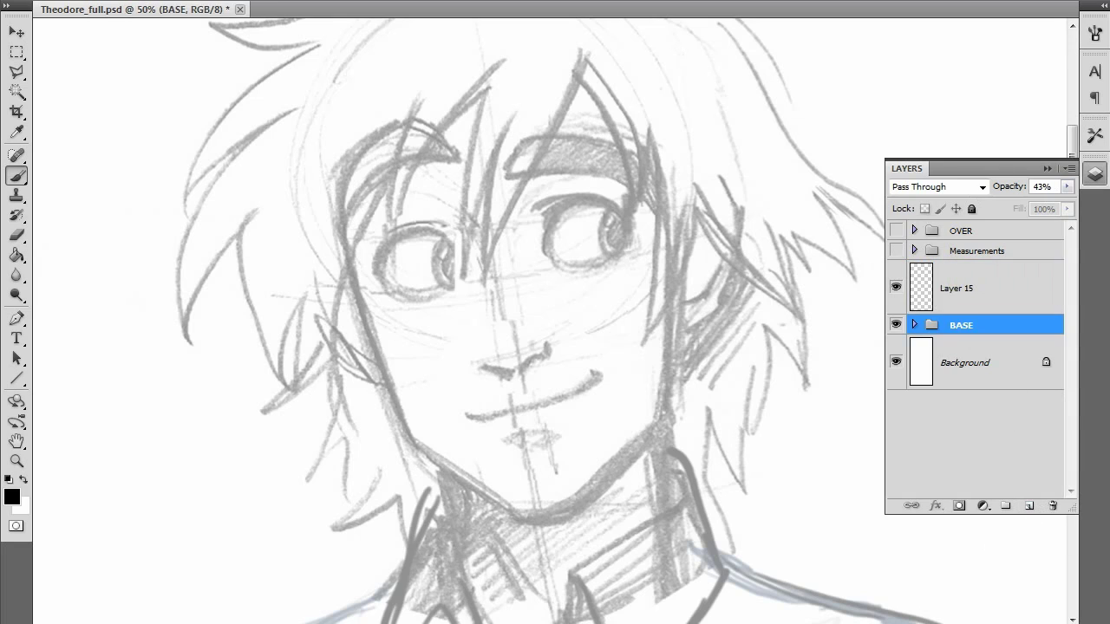
Rename the empty layer above the BASE group as Head.
{"action": "left_click", "coordinate": [1003, 313]}
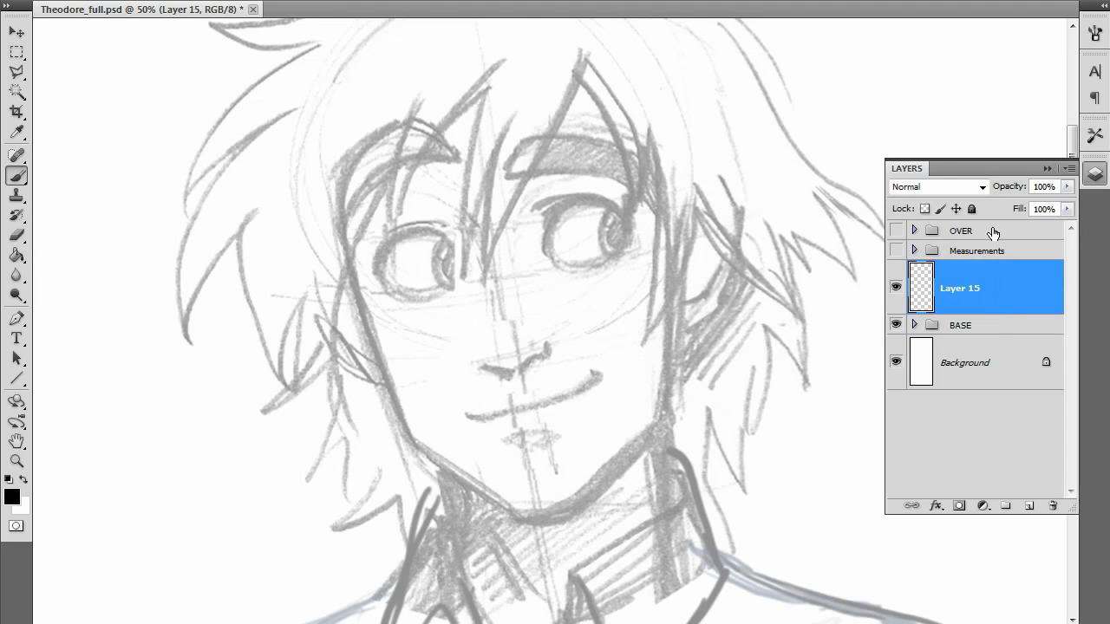
{"action": "double_click", "coordinate": [961, 290]}
{"action": "type", "text": "Head"}
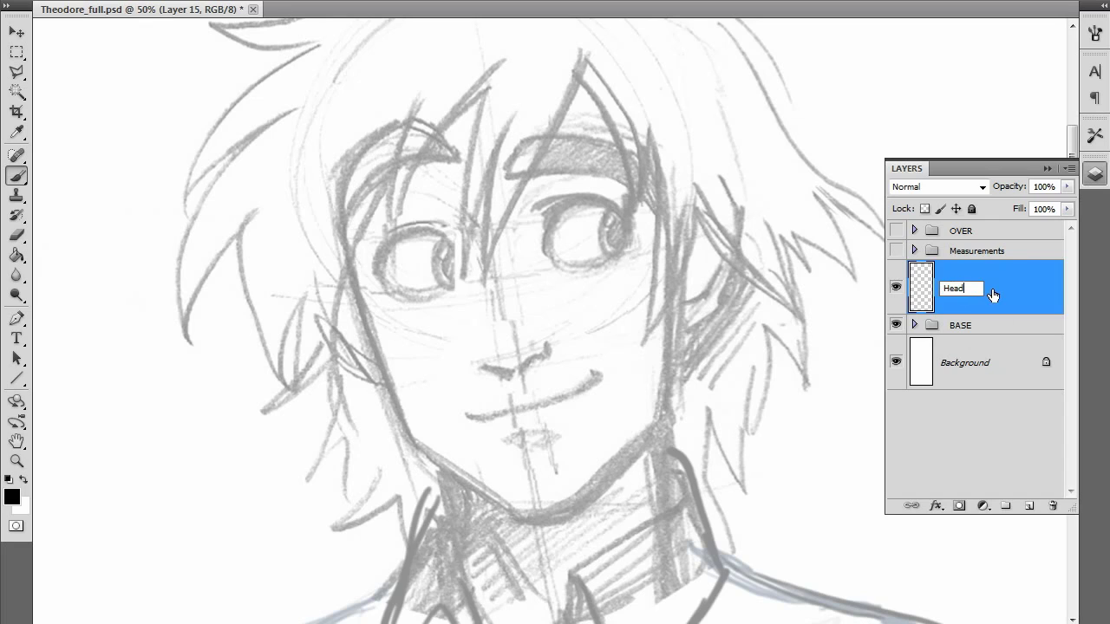
{"action": "key", "text": "Return"}
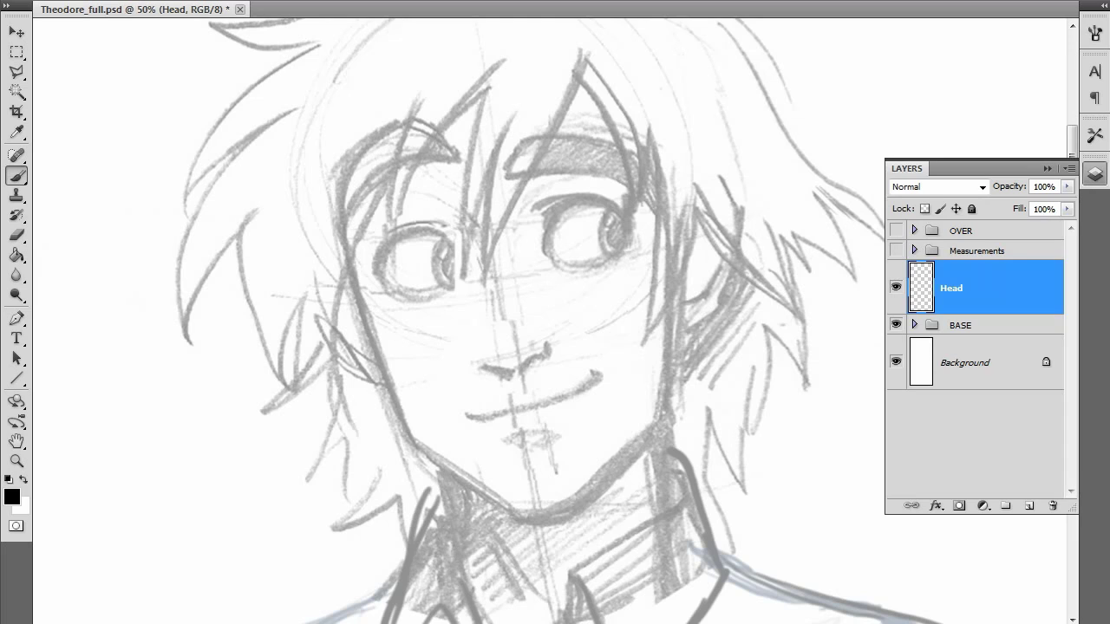
Try Pen Pressure as the brush's opacity jitter control in the Transfer settings, set it back to Off, and return to the layers.
{"action": "left_click", "coordinate": [1095, 34]}
{"action": "left_click", "coordinate": [847, 178]}
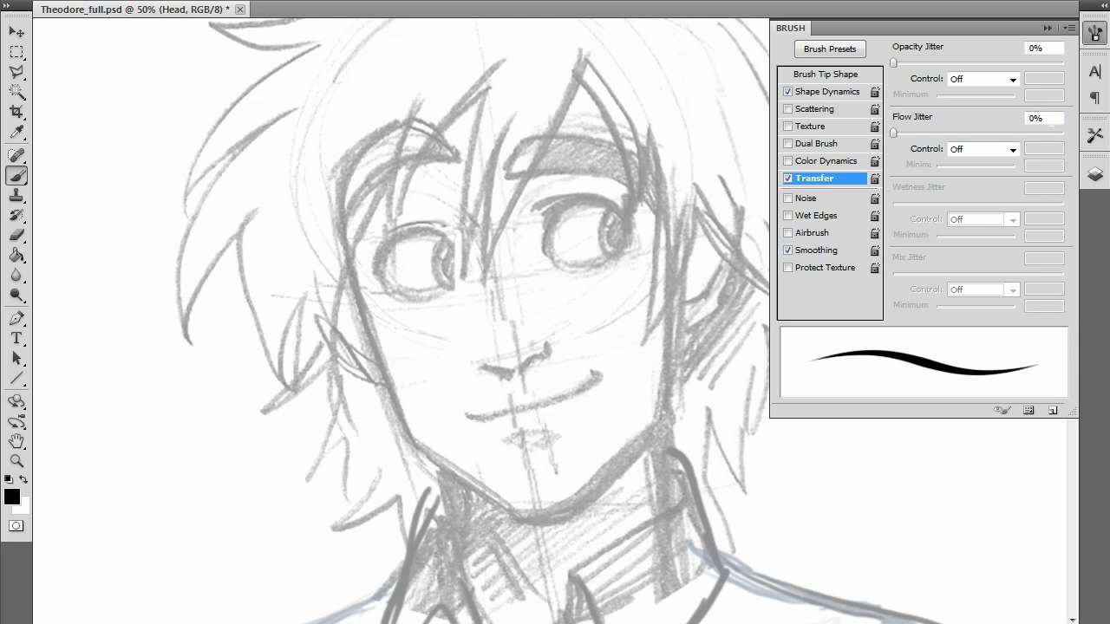
{"action": "left_click", "coordinate": [1006, 79]}
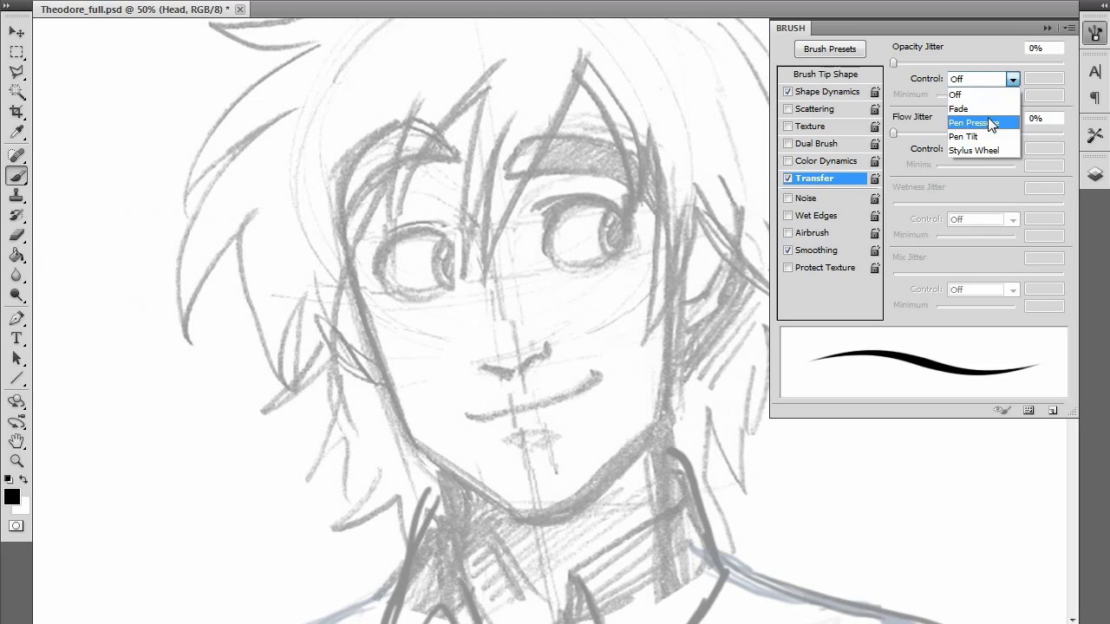
{"action": "left_click", "coordinate": [991, 122]}
{"action": "left_click", "coordinate": [1009, 82]}
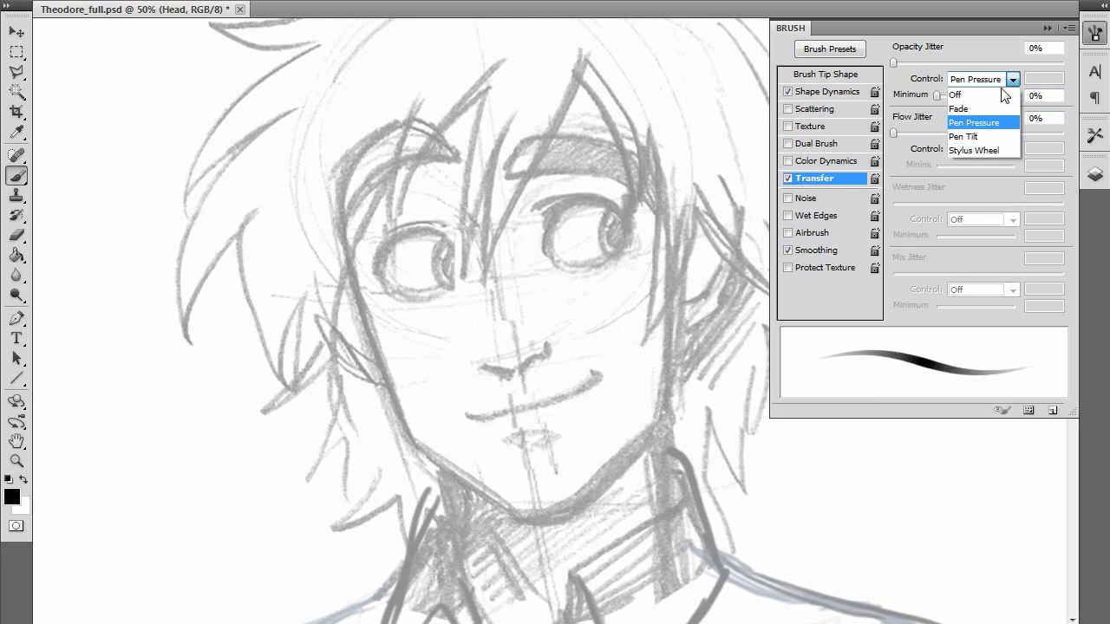
{"action": "left_click", "coordinate": [997, 95]}
{"action": "left_click", "coordinate": [1096, 36]}
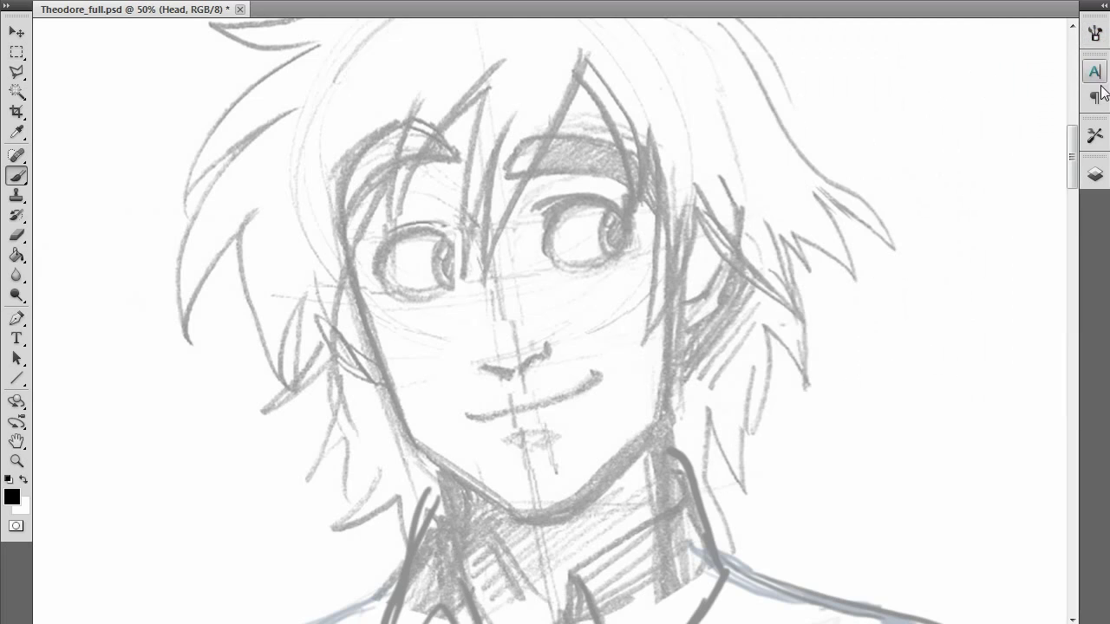
{"action": "left_click", "coordinate": [1094, 176]}
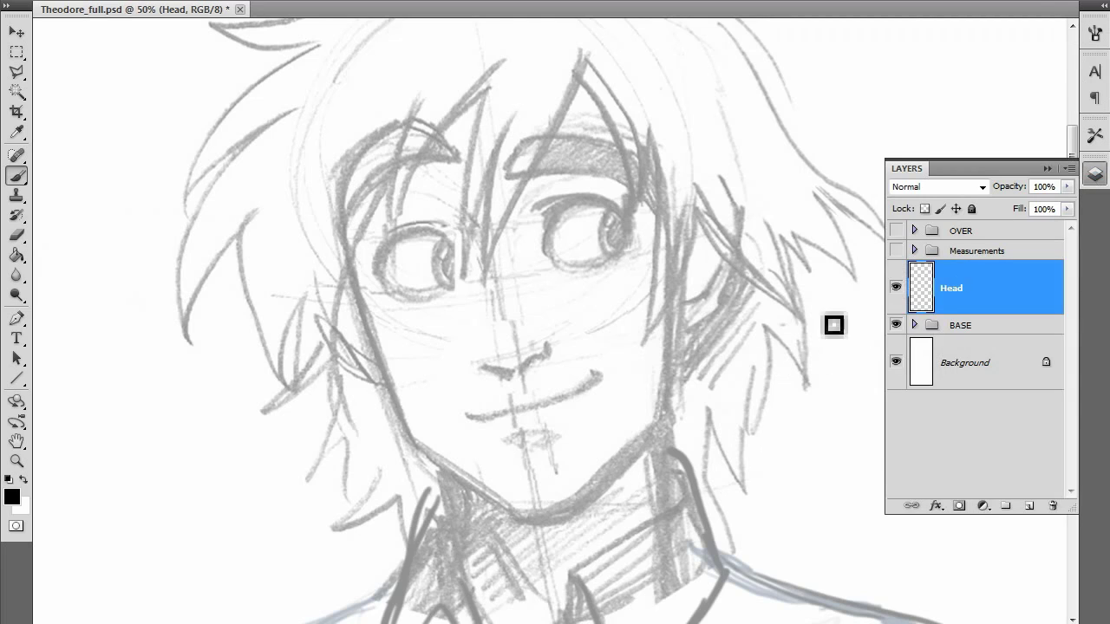
Try a 10 px brush stroke with 100% hardness across the lower face on the Head layer, and undo it.
{"action": "right_click", "coordinate": [772, 311]}
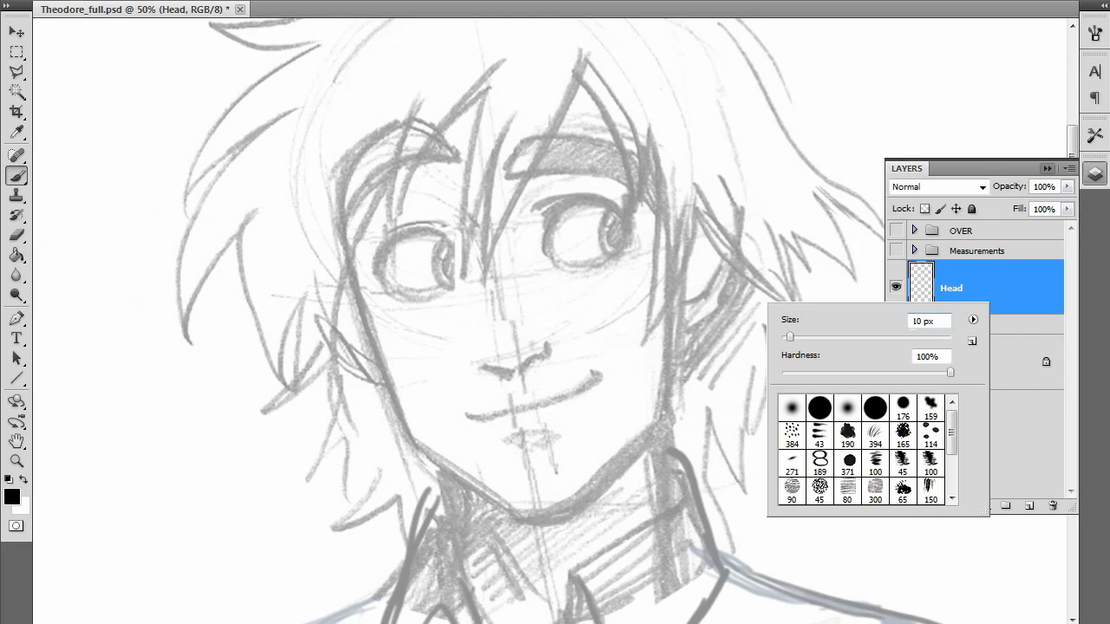
{"action": "mouse_move", "coordinate": [356, 291]}
{"action": "left_mouse_down"}
{"action": "mouse_move", "coordinate": [407, 426]}
{"action": "mouse_move", "coordinate": [527, 509]}
{"action": "mouse_move", "coordinate": [643, 449]}
{"action": "mouse_move", "coordinate": [646, 415]}
{"action": "left_mouse_up"}
{"action": "key", "text": "ctrl+z"}
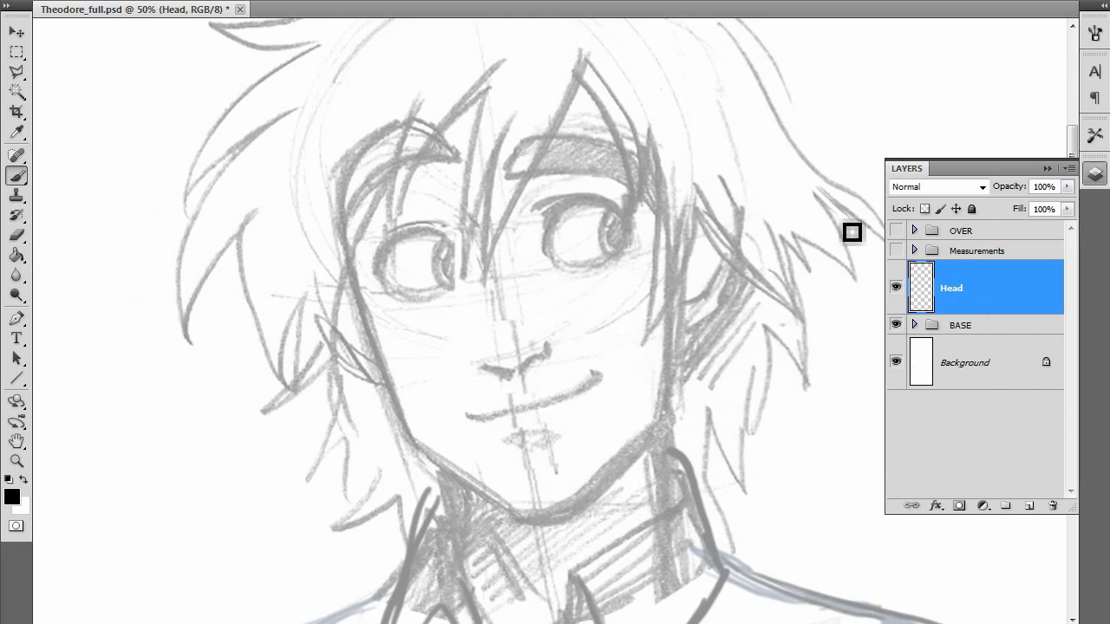
Set the brush size to 15 px, try one stroke around the jawline on the Head layer, and undo it.
{"action": "right_click", "coordinate": [789, 287]}
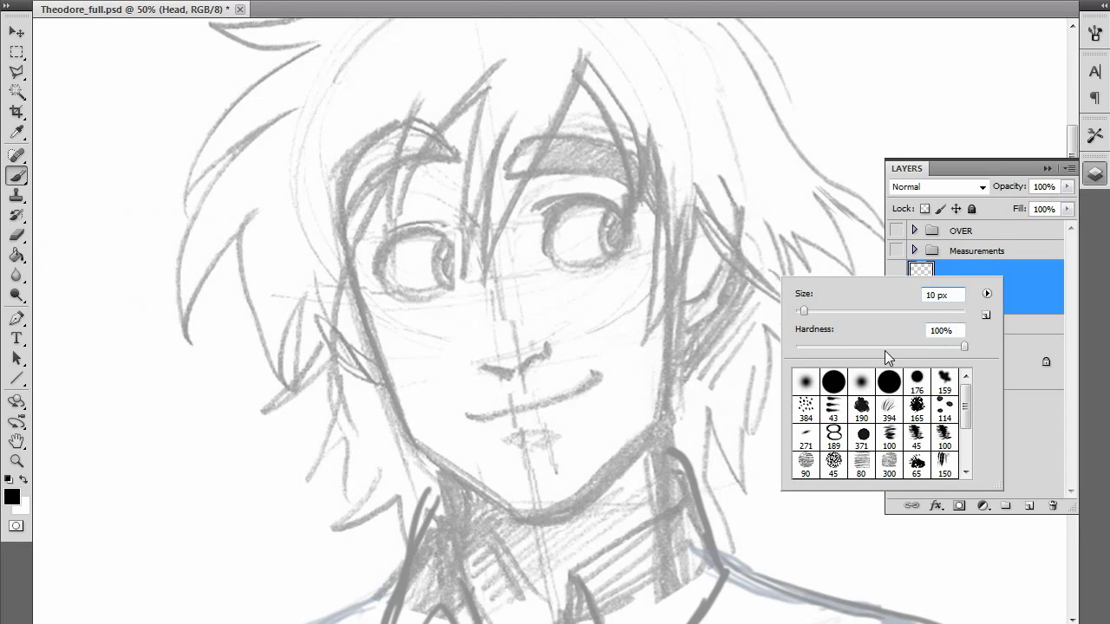
{"action": "key", "text": "bracketright"}
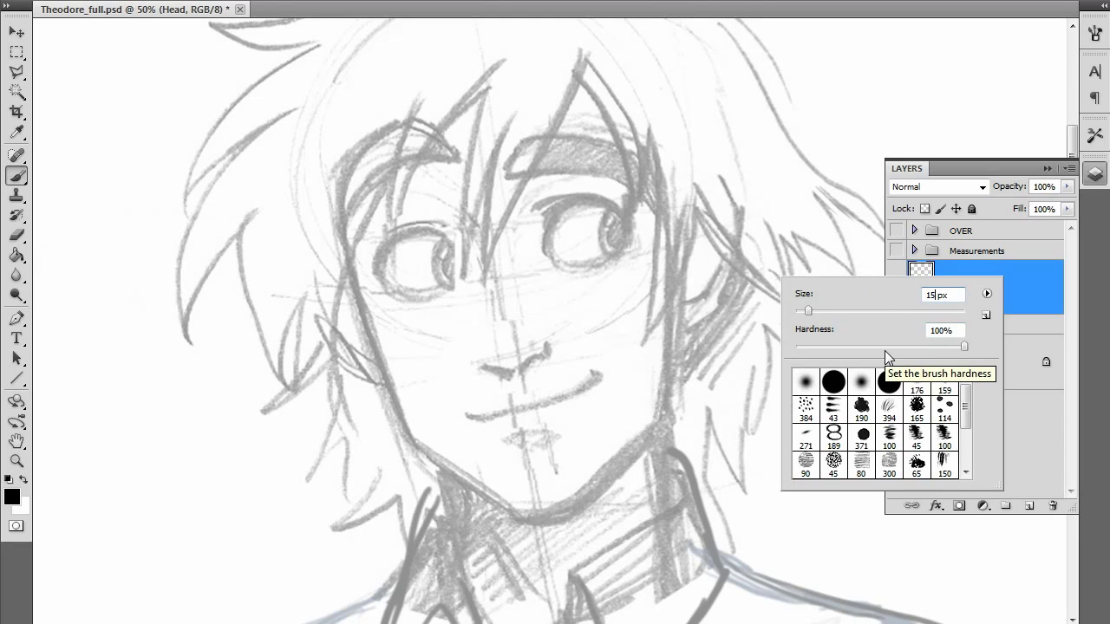
{"action": "mouse_move", "coordinate": [354, 280]}
{"action": "left_mouse_down"}
{"action": "mouse_move", "coordinate": [420, 453]}
{"action": "mouse_move", "coordinate": [554, 529]}
{"action": "mouse_move", "coordinate": [623, 500]}
{"action": "mouse_move", "coordinate": [685, 428]}
{"action": "left_mouse_up"}
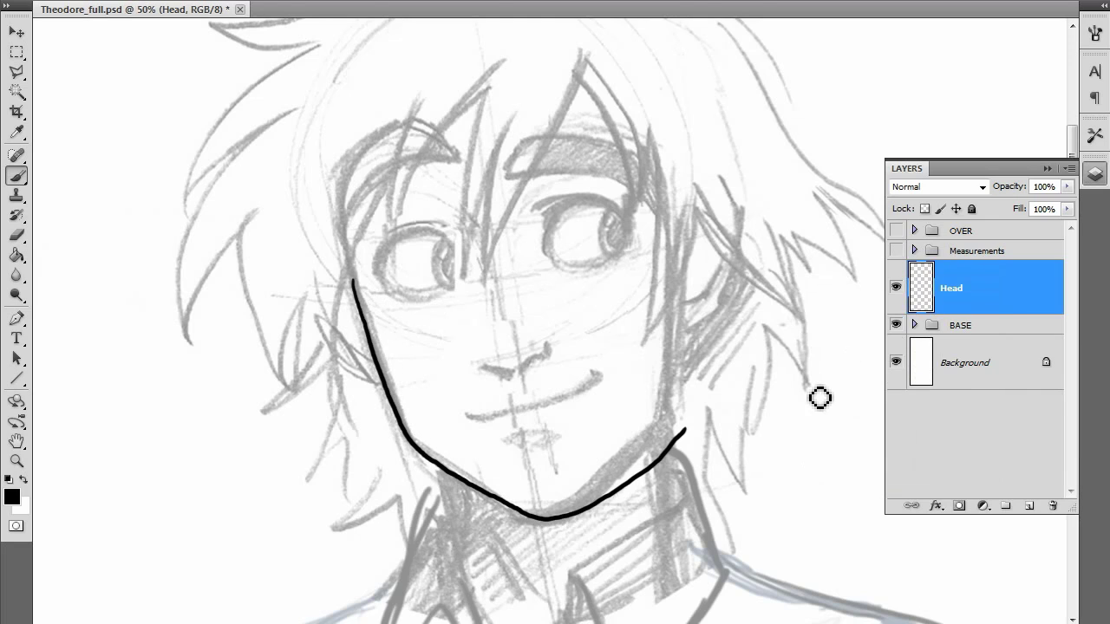
{"action": "key", "text": "ctrl+z"}
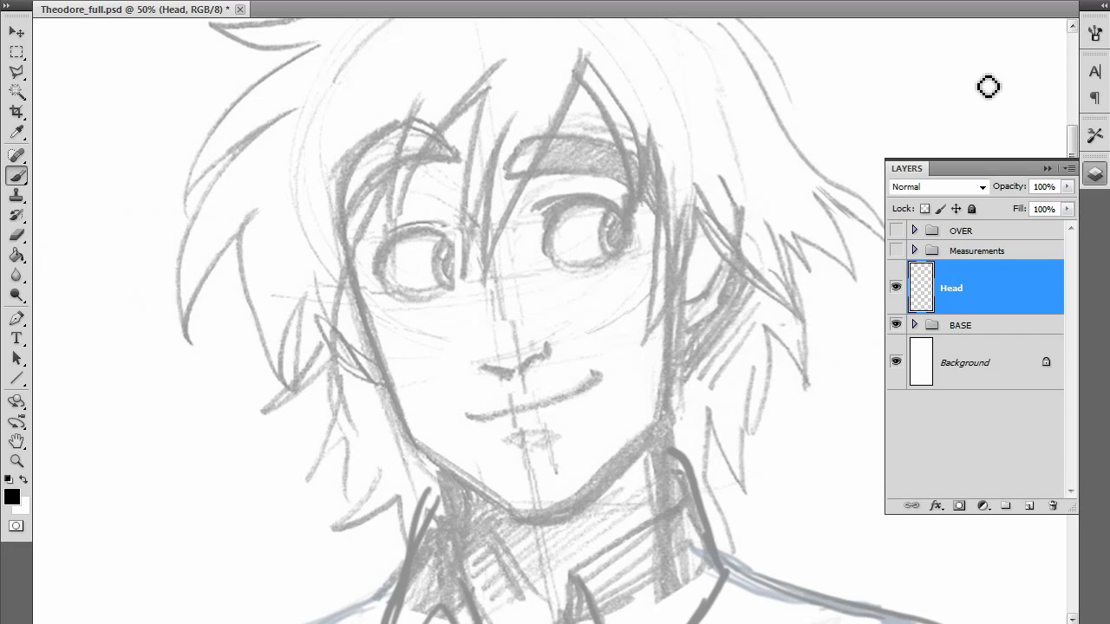
Add a new layer above Head and handwrite the note "15px" beside the character's hair.
{"action": "left_click", "coordinate": [1030, 506]}
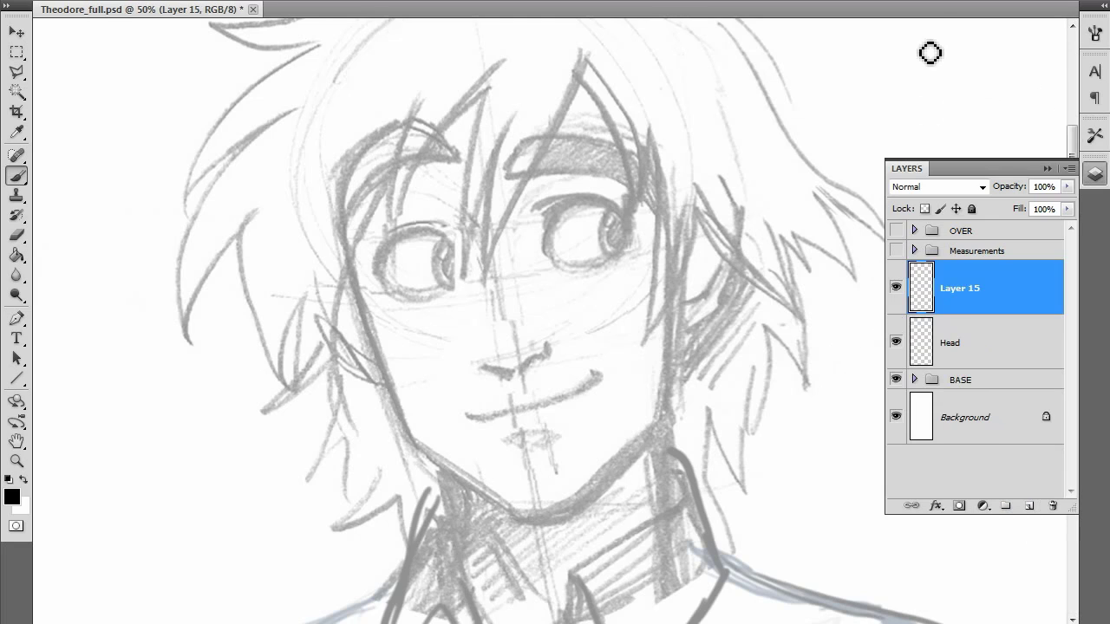
{"action": "mouse_move", "coordinate": [883, 39]}
{"action": "left_mouse_down"}
{"action": "mouse_move", "coordinate": [908, 79]}
{"action": "mouse_move", "coordinate": [953, 69]}
{"action": "left_mouse_up"}
{"action": "left_click_drag", "start_coordinate": [953, 49], "coordinate": [938, 71]}
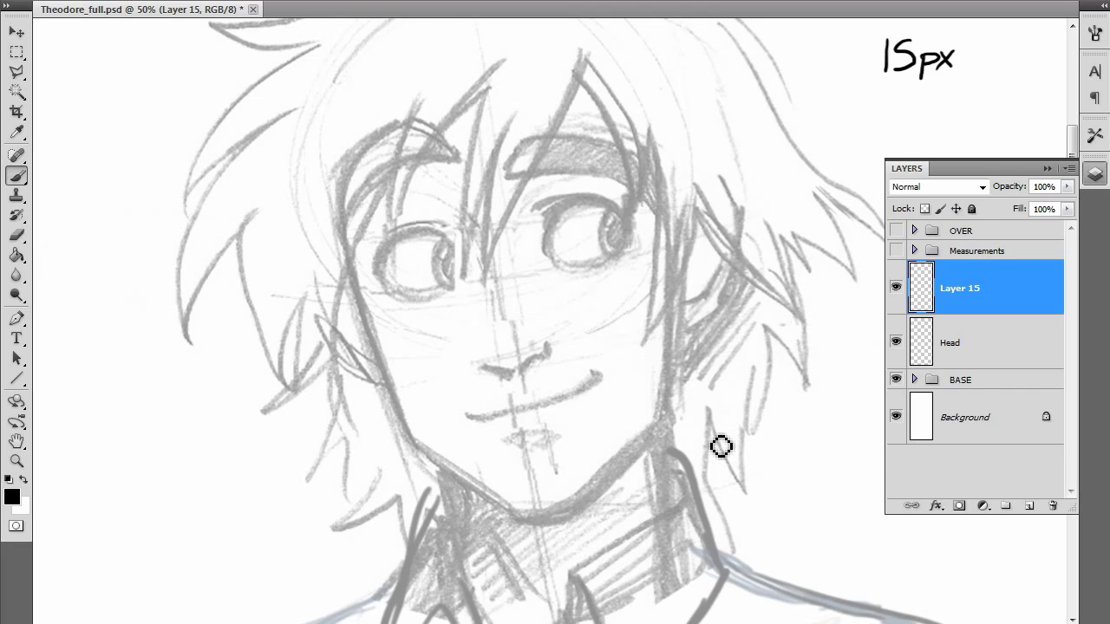
On the Head layer, try a stroke along the inner end of the right-hand eyebrow and undo it.
{"action": "key", "text": "ctrl+plus"}
{"action": "key", "text": "ctrl+plus"}
{"action": "key", "text": "ctrl+plus"}
{"action": "scroll", "coordinate": [545, 401], "scroll_direction": "up", "scroll_amount": 1}
{"action": "left_click_drag", "start_coordinate": [546, 401], "coordinate": [557, 492]}
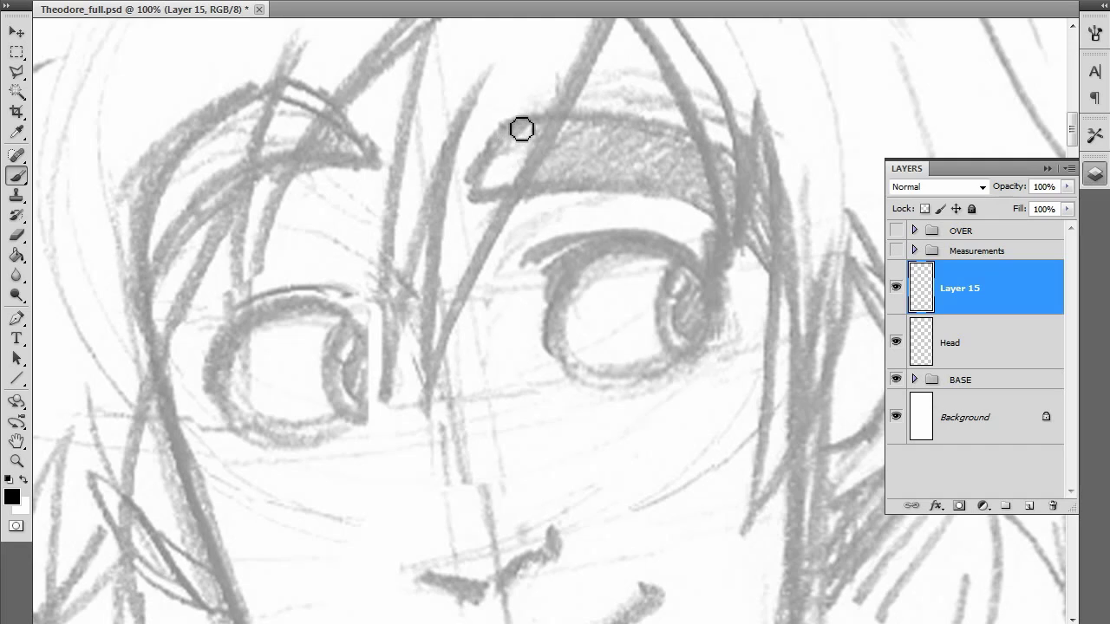
{"action": "left_click", "coordinate": [975, 353]}
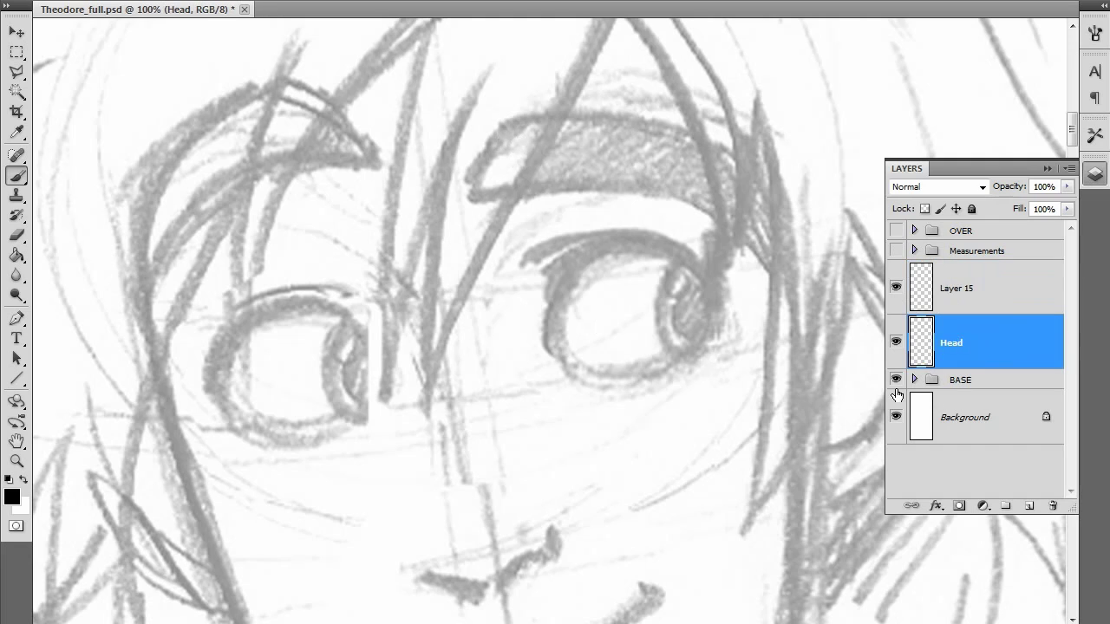
{"action": "mouse_move", "coordinate": [516, 122]}
{"action": "left_mouse_down"}
{"action": "mouse_move", "coordinate": [490, 151]}
{"action": "mouse_move", "coordinate": [469, 196]}
{"action": "left_mouse_up"}
{"action": "key", "text": "ctrl+z"}
{"action": "key", "text": "ctrl+z"}
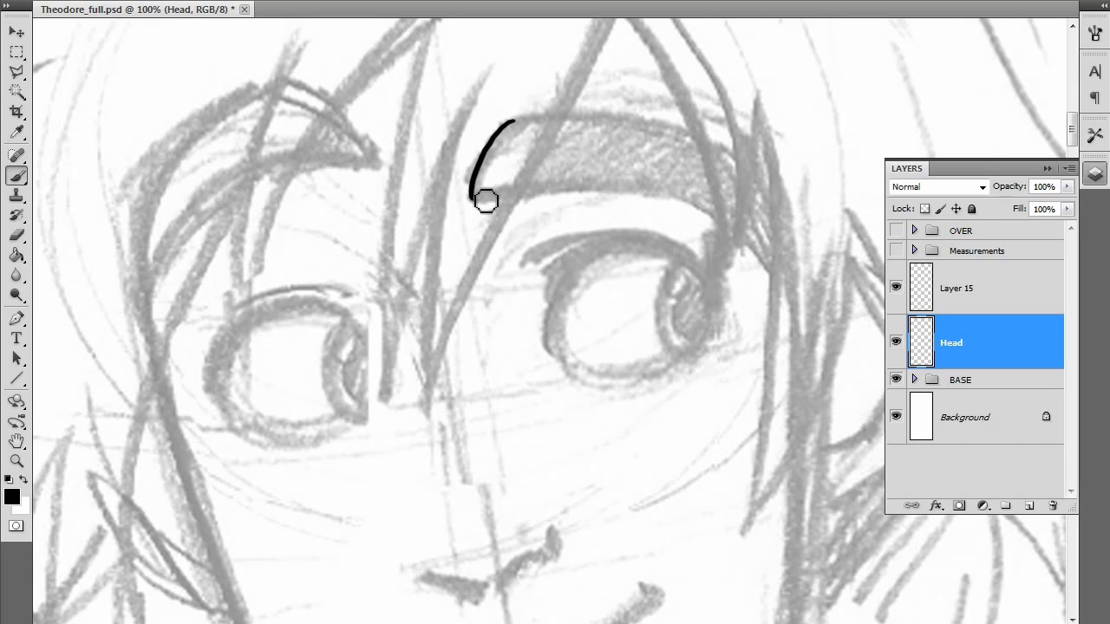
{"action": "key", "text": "ctrl+z"}
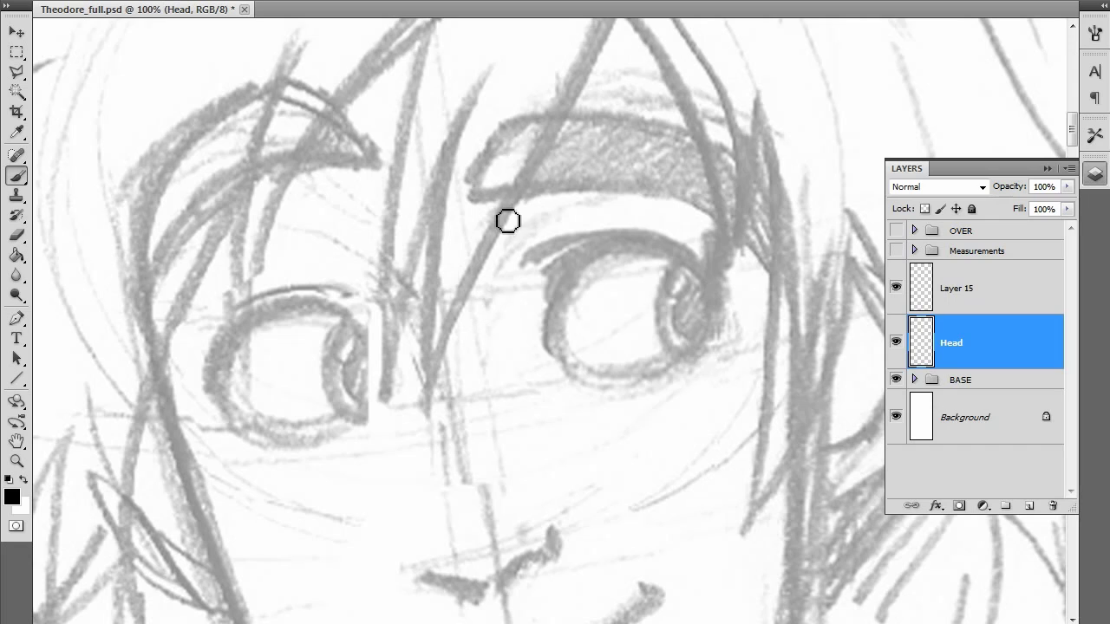
Redraw the curved inner end of the right-hand eyebrow until one clean tapered stroke follows the sketch.
{"action": "left_click_drag", "start_coordinate": [512, 120], "coordinate": [470, 193]}
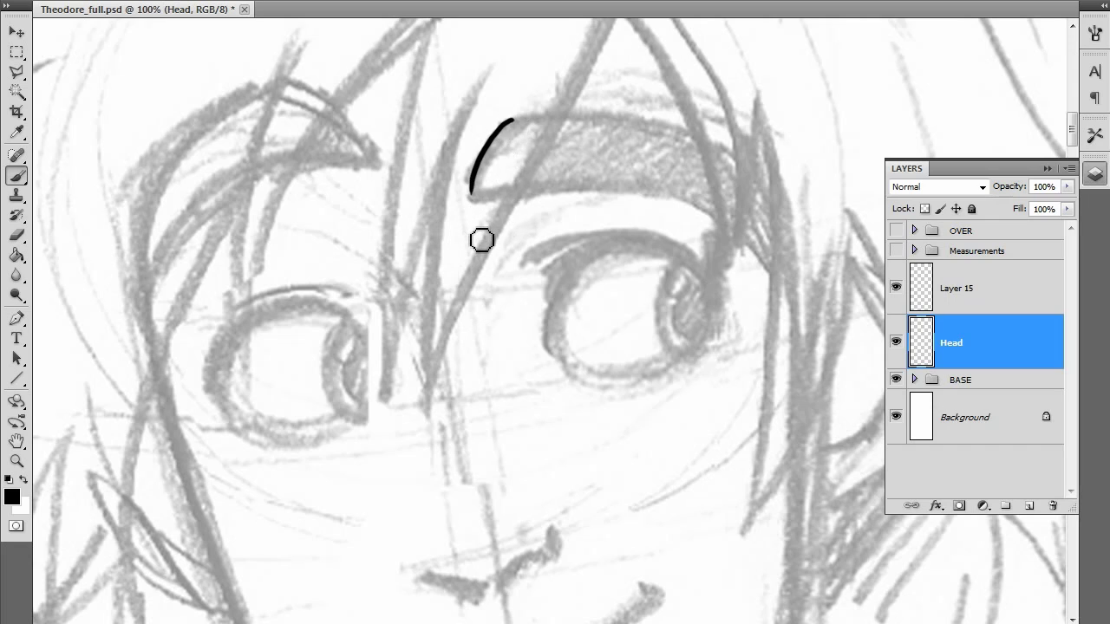
{"action": "key", "text": "ctrl+z"}
{"action": "left_click_drag", "start_coordinate": [506, 124], "coordinate": [471, 185]}
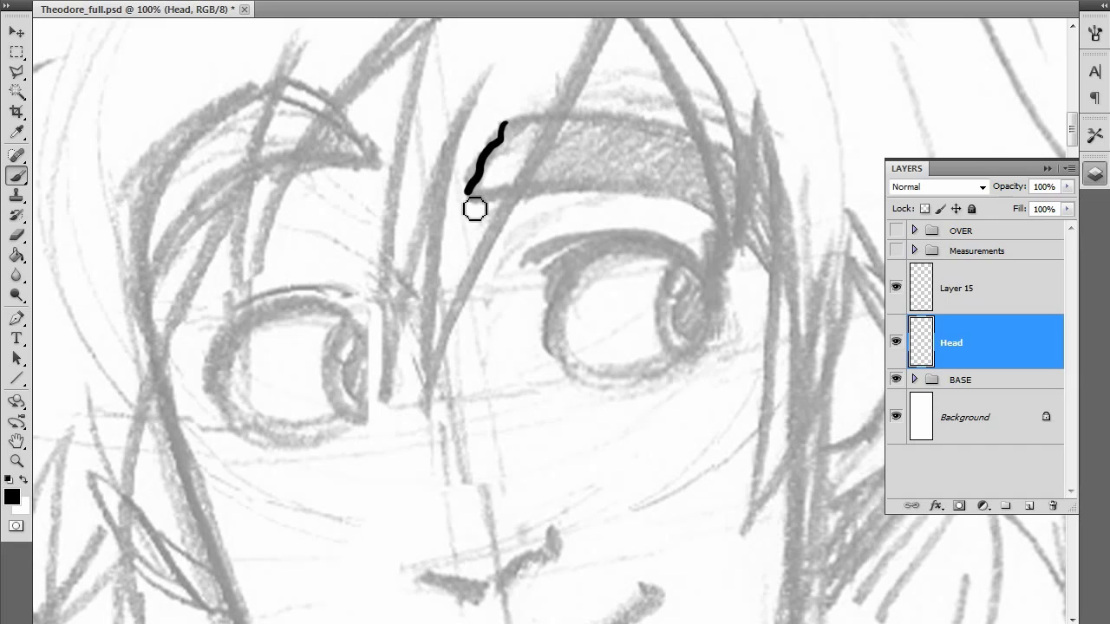
{"action": "key", "text": "ctrl+z"}
{"action": "left_click_drag", "start_coordinate": [511, 121], "coordinate": [470, 217]}
{"action": "key", "text": "ctrl+z"}
{"action": "mouse_move", "coordinate": [527, 116]}
{"action": "left_mouse_down"}
{"action": "mouse_move", "coordinate": [477, 201]}
{"action": "mouse_move", "coordinate": [472, 260]}
{"action": "mouse_move", "coordinate": [479, 200]}
{"action": "mouse_move", "coordinate": [650, 193]}
{"action": "mouse_move", "coordinate": [866, 424]}
{"action": "mouse_move", "coordinate": [468, 205]}
{"action": "mouse_move", "coordinate": [556, 189]}
{"action": "mouse_move", "coordinate": [891, 419]}
{"action": "mouse_move", "coordinate": [722, 231]}
{"action": "mouse_move", "coordinate": [632, 206]}
{"action": "mouse_move", "coordinate": [416, 197]}
{"action": "left_mouse_up"}
{"action": "key", "text": "ctrl+z"}
{"action": "key", "text": "ctrl+z"}
{"action": "key", "text": "ctrl+z"}
{"action": "key", "text": "ctrl+z"}
Ink the lower edge of the right-hand eyebrow in one long stroke tapering past its outer end.
{"action": "mouse_move", "coordinate": [822, 314]}
{"action": "left_mouse_down"}
{"action": "mouse_move", "coordinate": [662, 185]}
{"action": "mouse_move", "coordinate": [546, 154]}
{"action": "left_mouse_up"}
{"action": "key", "text": "ctrl+z"}
{"action": "mouse_move", "coordinate": [468, 201]}
{"action": "left_mouse_down"}
{"action": "mouse_move", "coordinate": [668, 182]}
{"action": "mouse_move", "coordinate": [814, 214]}
{"action": "left_mouse_up"}
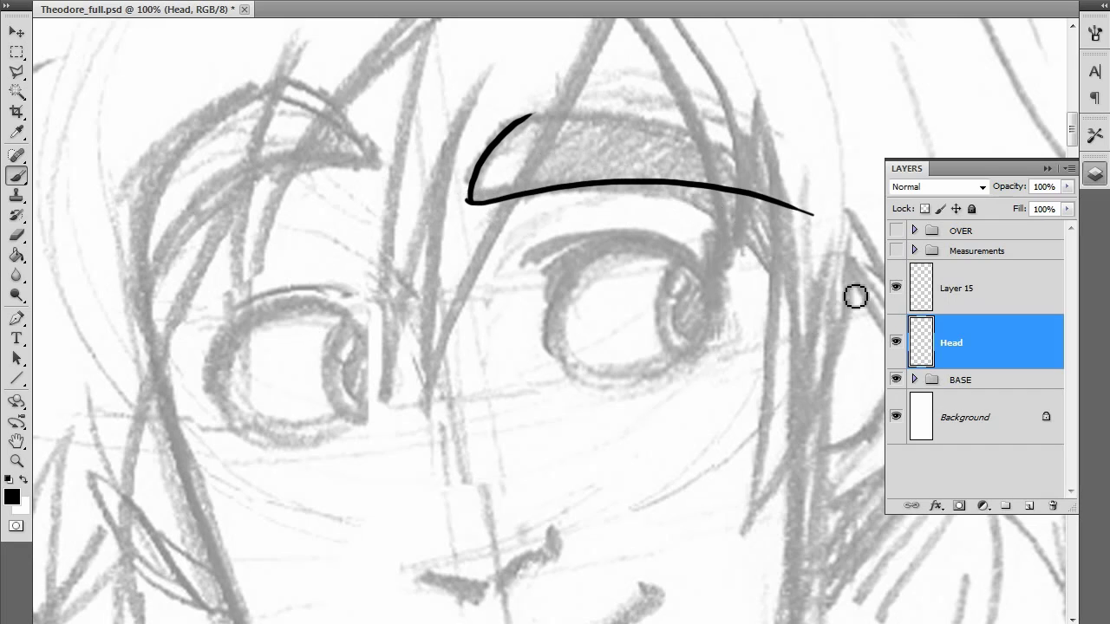
{"action": "key", "text": "ctrl+z"}
{"action": "left_click_drag", "start_coordinate": [469, 200], "coordinate": [807, 237]}
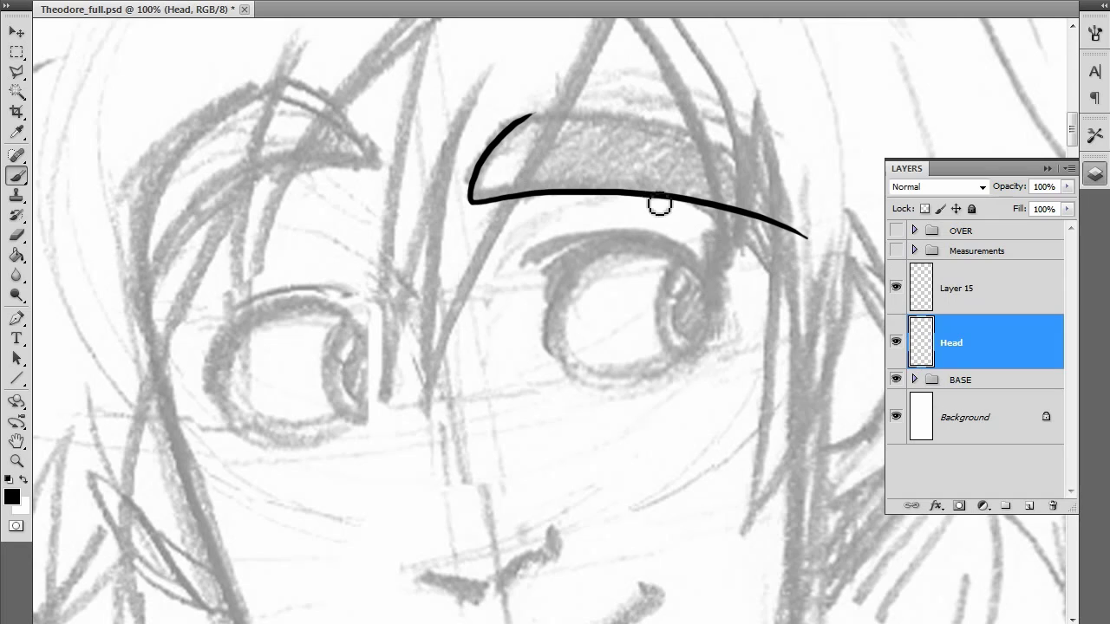
Ink a long curve through the right-hand eyebrow that bends down past its outer end.
{"action": "left_click_drag", "start_coordinate": [628, 176], "coordinate": [834, 362]}
{"action": "key", "text": "ctrl+z"}
{"action": "mouse_move", "coordinate": [751, 260]}
{"action": "left_mouse_down"}
{"action": "mouse_move", "coordinate": [777, 295]}
{"action": "mouse_move", "coordinate": [550, 165]}
{"action": "left_mouse_up"}
{"action": "key", "text": "ctrl+alt+z"}
{"action": "key", "text": "ctrl+alt+z"}
{"action": "mouse_move", "coordinate": [791, 295]}
{"action": "left_mouse_down"}
{"action": "mouse_move", "coordinate": [622, 178]}
{"action": "mouse_move", "coordinate": [499, 156]}
{"action": "left_mouse_up"}
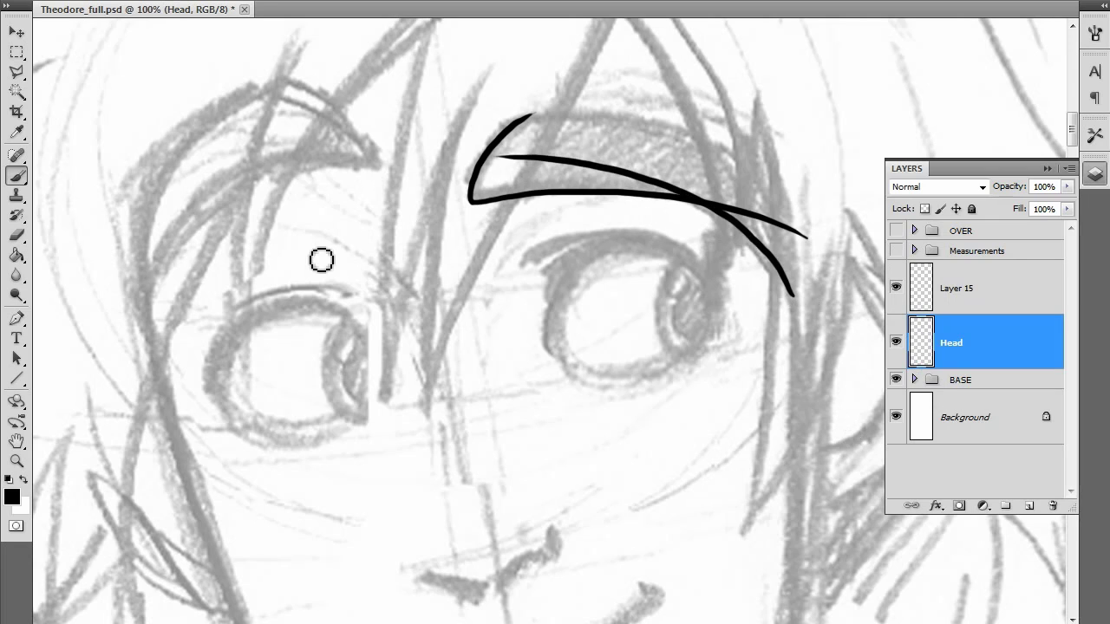
Try erasing the part of the long curve that runs inside the right-hand eyebrow, and undo the erasing.
{"action": "key", "text": "e"}
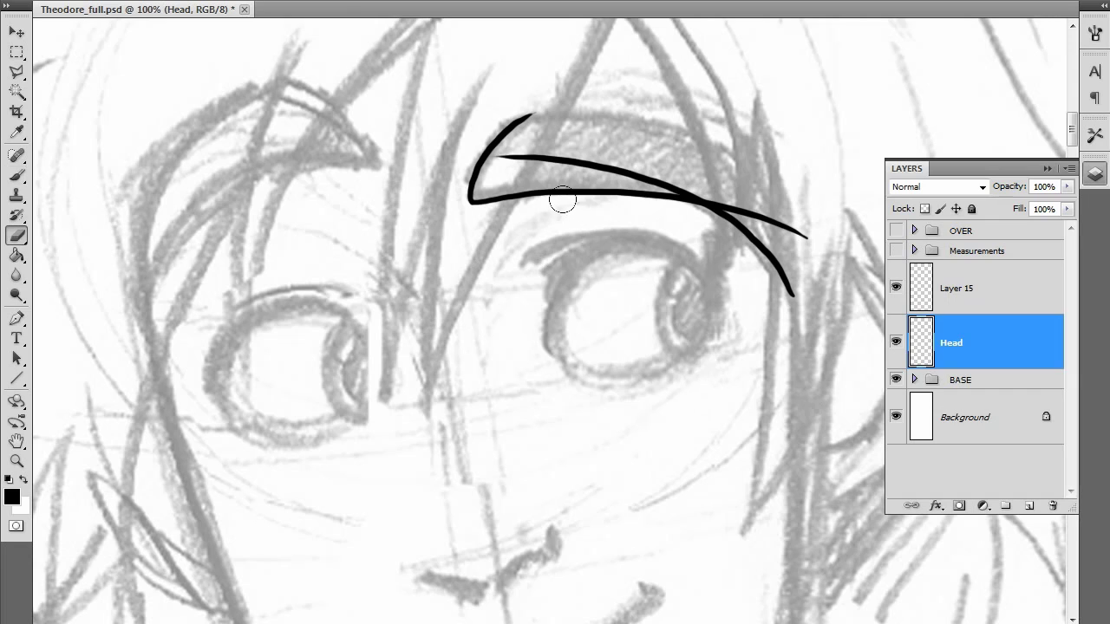
{"action": "right_click", "coordinate": [589, 222]}
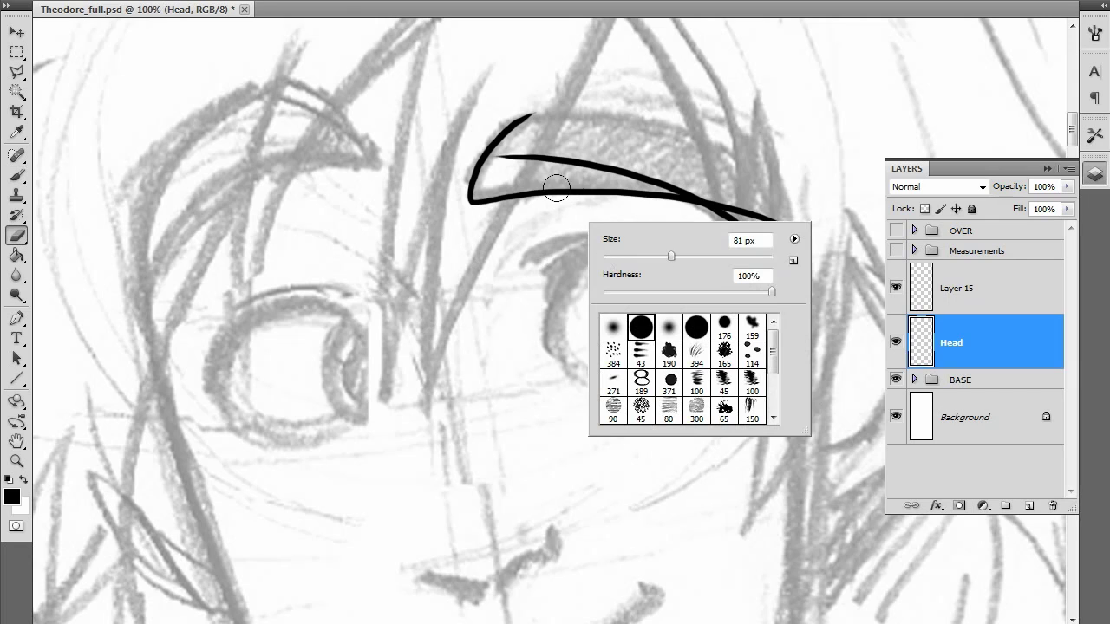
{"action": "key", "text": "Return"}
{"action": "mouse_move", "coordinate": [500, 156]}
{"action": "left_mouse_down"}
{"action": "mouse_move", "coordinate": [634, 167]}
{"action": "mouse_move", "coordinate": [692, 183]}
{"action": "mouse_move", "coordinate": [658, 186]}
{"action": "mouse_move", "coordinate": [686, 188]}
{"action": "left_mouse_up"}
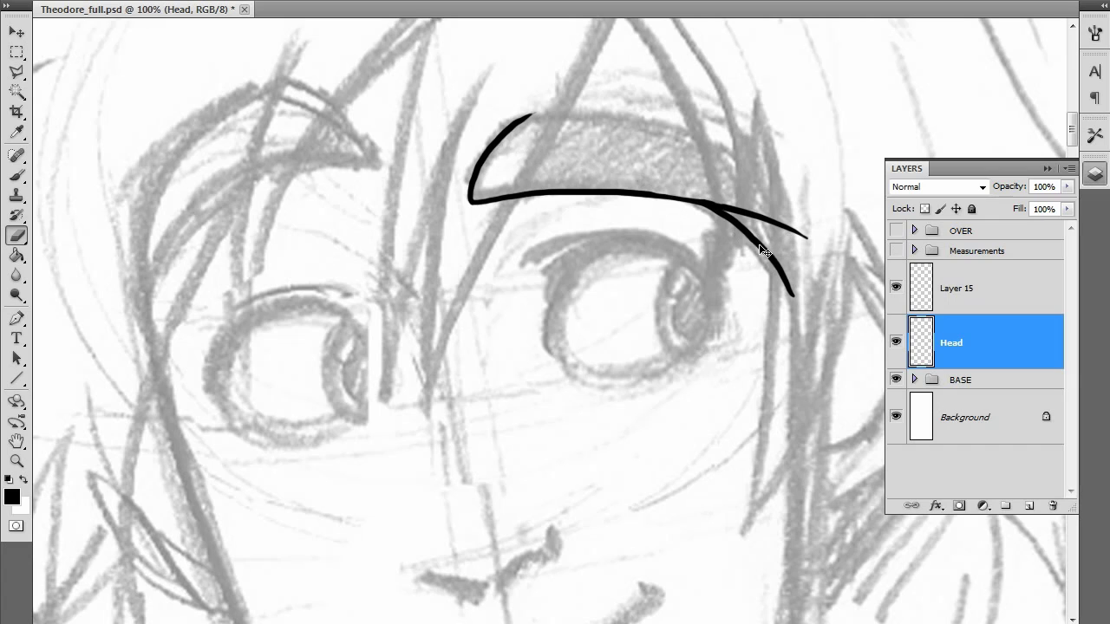
{"action": "key", "text": "ctrl+z"}
Ink the upper edge of the right-hand eyebrow and the lower edge of the left-hand eyebrow with overlapping tapered strokes.
{"action": "key", "text": "b"}
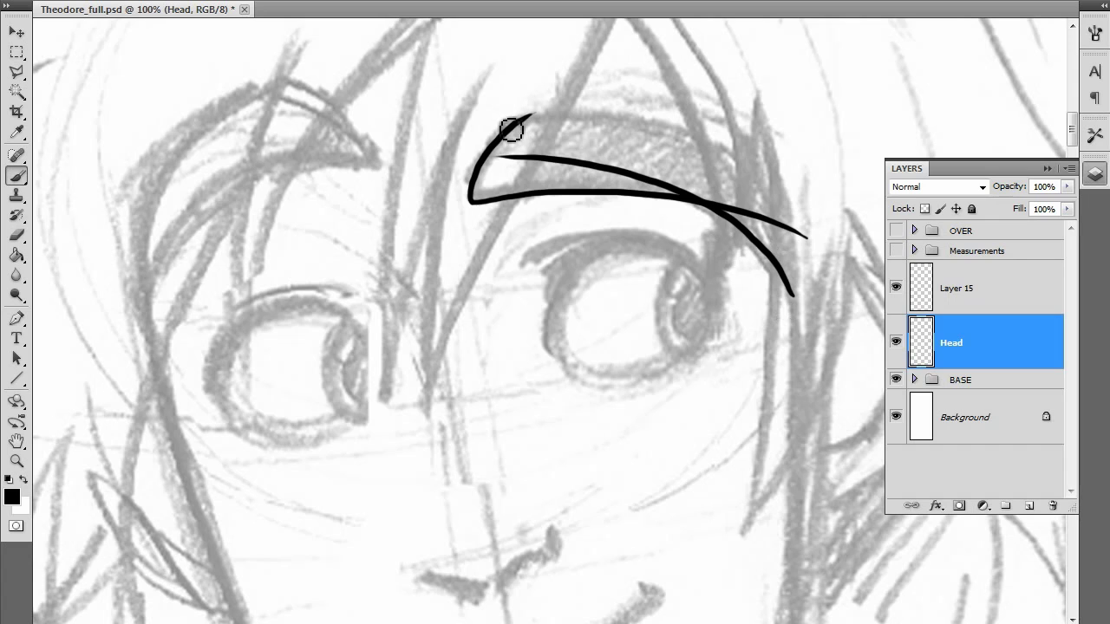
{"action": "left_click_drag", "start_coordinate": [508, 130], "coordinate": [799, 236]}
{"action": "left_click_drag", "start_coordinate": [452, 289], "coordinate": [715, 341]}
{"action": "mouse_move", "coordinate": [718, 257]}
{"action": "left_mouse_down"}
{"action": "mouse_move", "coordinate": [672, 252]}
{"action": "mouse_move", "coordinate": [439, 446]}
{"action": "left_mouse_up"}
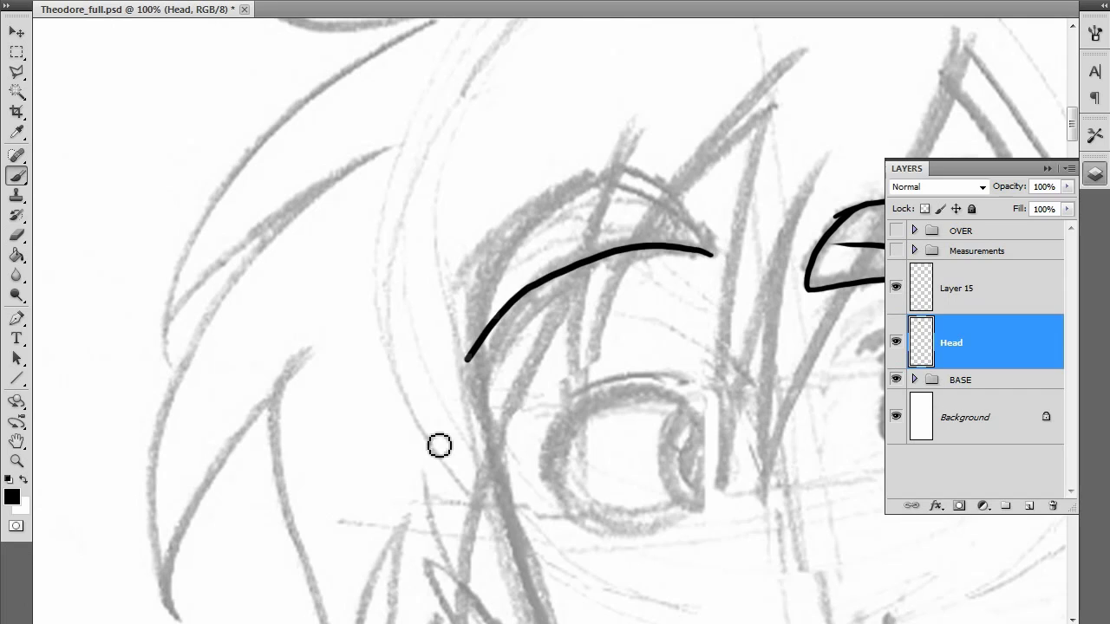
{"action": "key", "text": "ctrl+z"}
{"action": "left_click_drag", "start_coordinate": [710, 244], "coordinate": [443, 438]}
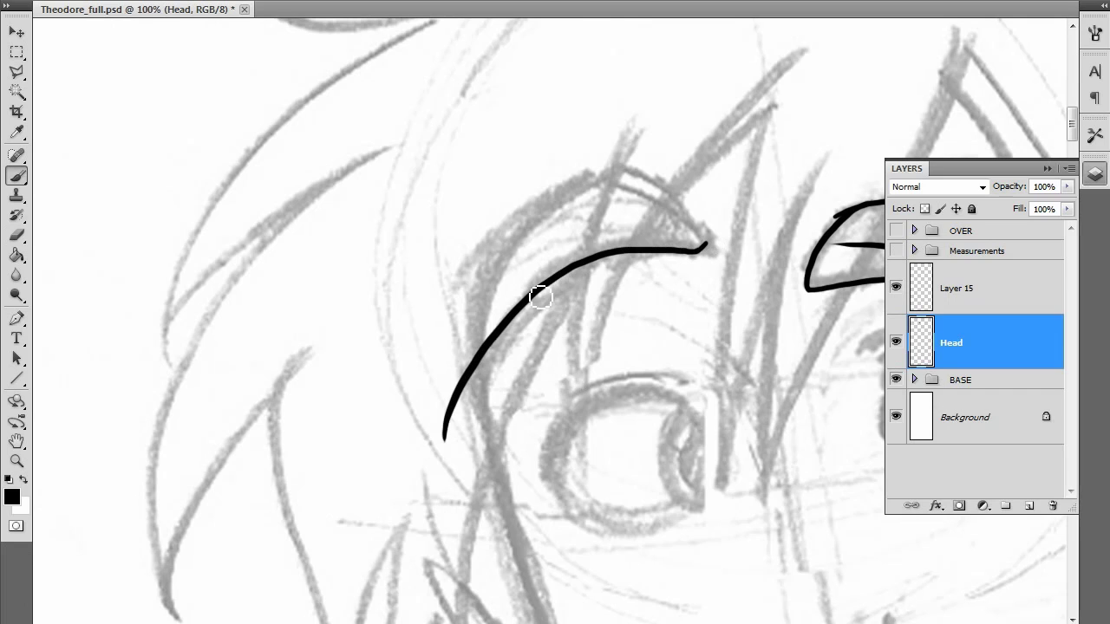
{"action": "left_click_drag", "start_coordinate": [541, 292], "coordinate": [465, 486]}
Ink the upper edge of the left-hand eyebrow, from its inner tip over the arch and down to the outer end.
{"action": "left_click_drag", "start_coordinate": [706, 243], "coordinate": [529, 189]}
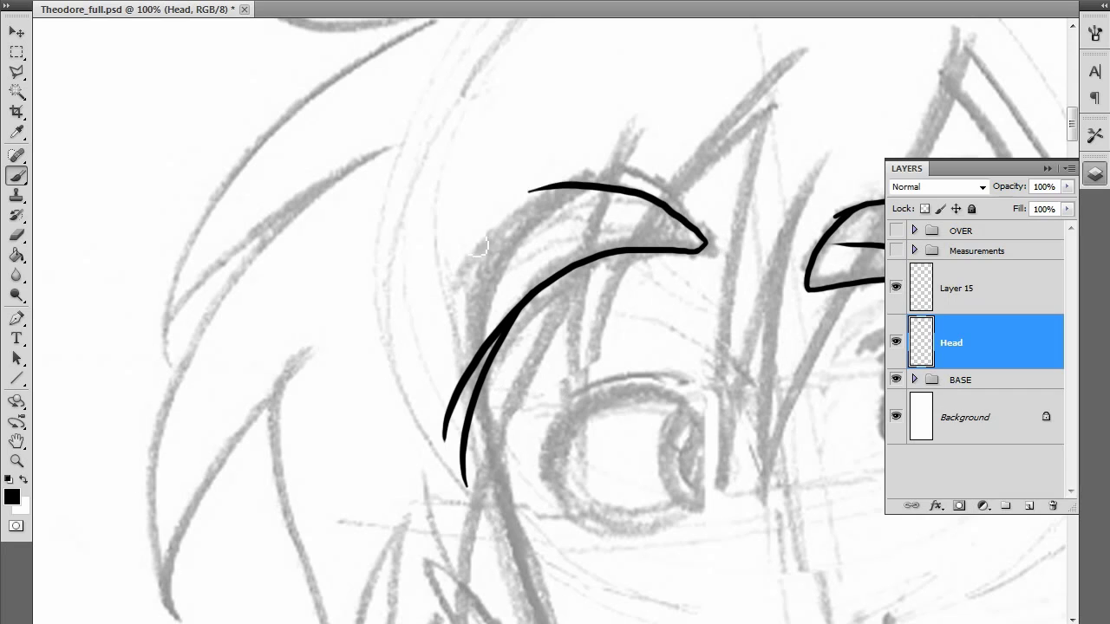
{"action": "key", "text": "ctrl+z"}
{"action": "mouse_move", "coordinate": [706, 247]}
{"action": "left_mouse_down"}
{"action": "mouse_move", "coordinate": [633, 189]}
{"action": "mouse_move", "coordinate": [517, 186]}
{"action": "mouse_move", "coordinate": [469, 456]}
{"action": "left_mouse_up"}
{"action": "key", "text": "ctrl+z"}
{"action": "mouse_move", "coordinate": [611, 180]}
{"action": "left_mouse_down"}
{"action": "mouse_move", "coordinate": [468, 381]}
{"action": "mouse_move", "coordinate": [475, 427]}
{"action": "left_mouse_up"}
{"action": "key", "text": "ctrl+z"}
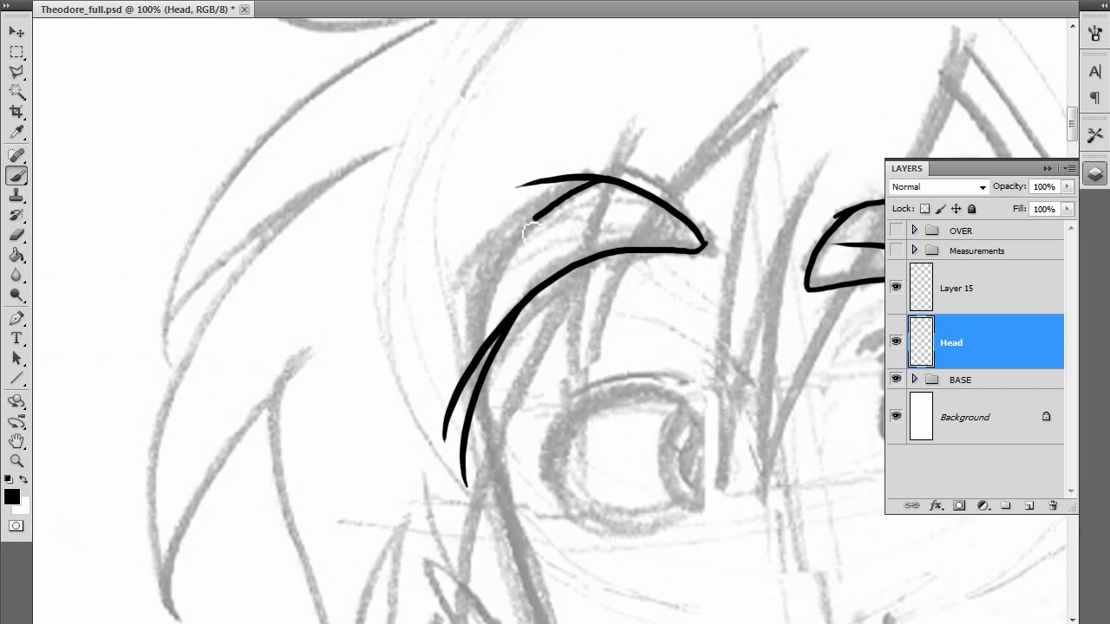
{"action": "mouse_move", "coordinate": [498, 273]}
{"action": "left_mouse_down"}
{"action": "mouse_move", "coordinate": [485, 308]}
{"action": "mouse_move", "coordinate": [477, 418]}
{"action": "left_mouse_up"}
{"action": "key", "text": "ctrl+z"}
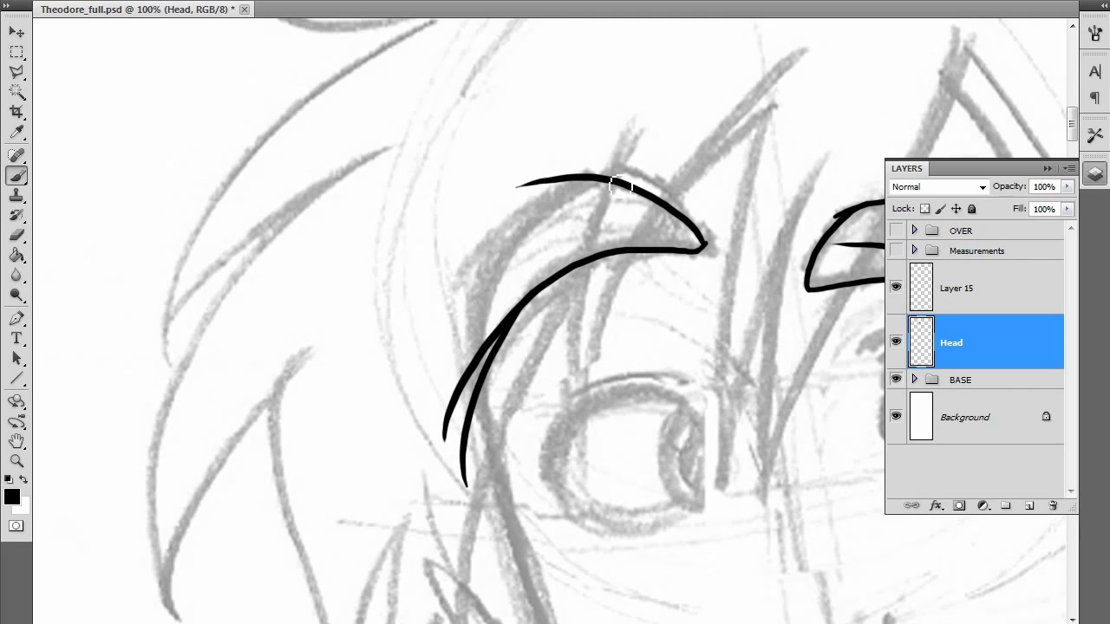
{"action": "left_click_drag", "start_coordinate": [616, 179], "coordinate": [490, 415]}
{"action": "key", "text": "ctrl+z"}
{"action": "mouse_move", "coordinate": [614, 180]}
{"action": "left_mouse_down"}
{"action": "mouse_move", "coordinate": [476, 355]}
{"action": "mouse_move", "coordinate": [473, 446]}
{"action": "left_mouse_up"}
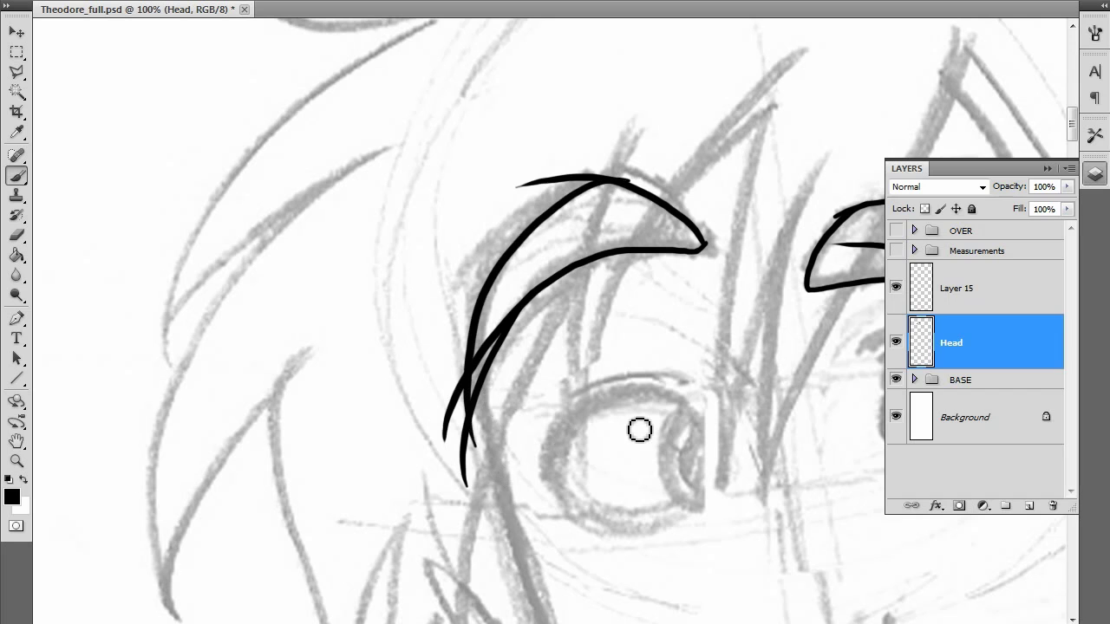
Ink the nostril, the nose curve, the smiling mouth line and the short lower-lip line.
{"action": "left_click_drag", "start_coordinate": [732, 509], "coordinate": [404, 402]}
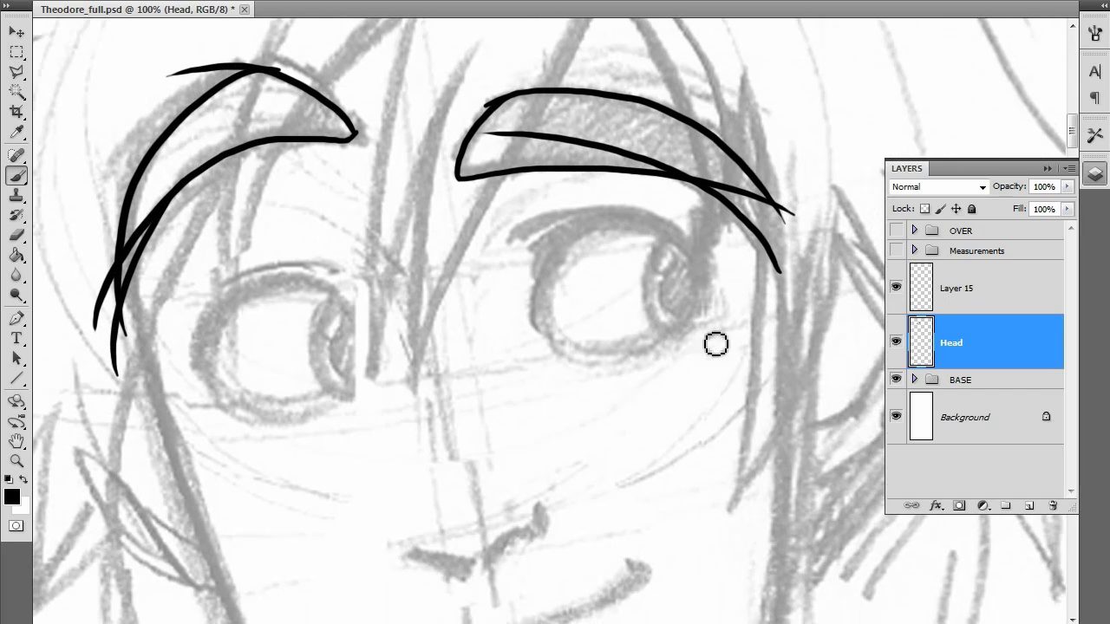
{"action": "left_click_drag", "start_coordinate": [570, 392], "coordinate": [558, 376]}
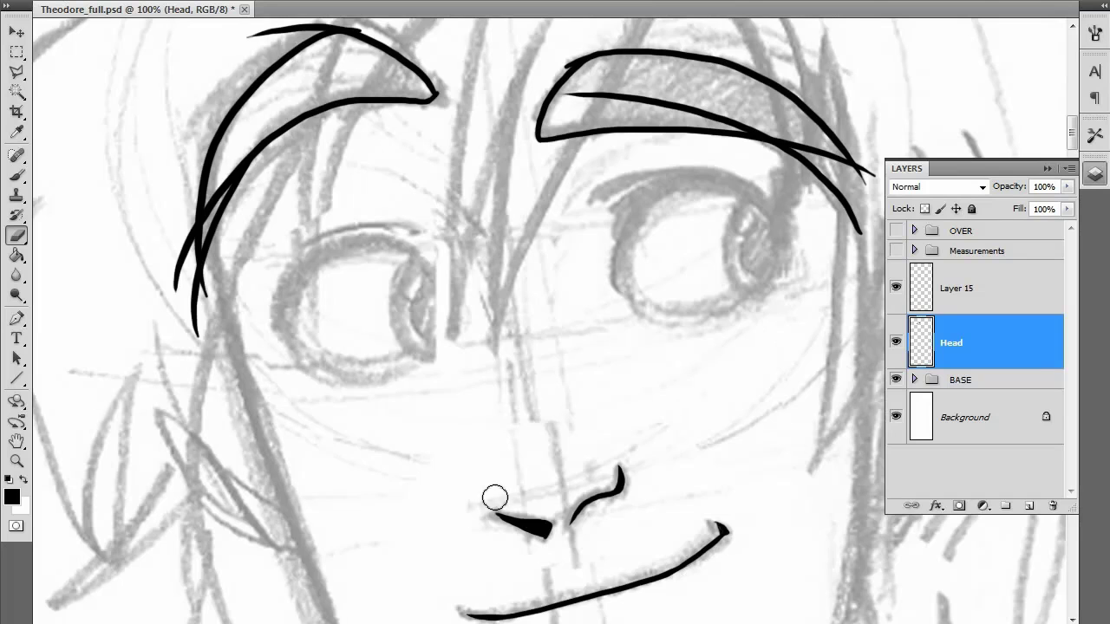
{"action": "scroll", "coordinate": [520, 434], "scroll_direction": "down", "scroll_amount": 3}
{"action": "key", "text": "b"}
Add a new layer above Head and ink the face outline with overlapping strokes along the cheeks, jaw and chin.
{"action": "key", "text": "ctrl+shift+n"}
{"action": "key", "text": "Return"}
{"action": "left_click_drag", "start_coordinate": [170, 96], "coordinate": [338, 545]}
{"action": "left_click_drag", "start_coordinate": [278, 451], "coordinate": [194, 240]}
{"action": "left_click_drag", "start_coordinate": [189, 232], "coordinate": [252, 334]}
{"action": "left_click_drag", "start_coordinate": [219, 275], "coordinate": [443, 451]}
{"action": "left_click_drag", "start_coordinate": [388, 425], "coordinate": [576, 412]}
{"action": "left_click_drag", "start_coordinate": [745, 240], "coordinate": [620, 347]}
{"action": "left_click_drag", "start_coordinate": [633, 95], "coordinate": [580, 443]}
{"action": "left_click_drag", "start_coordinate": [618, 308], "coordinate": [388, 568]}
{"action": "left_click_drag", "start_coordinate": [536, 480], "coordinate": [714, 412]}
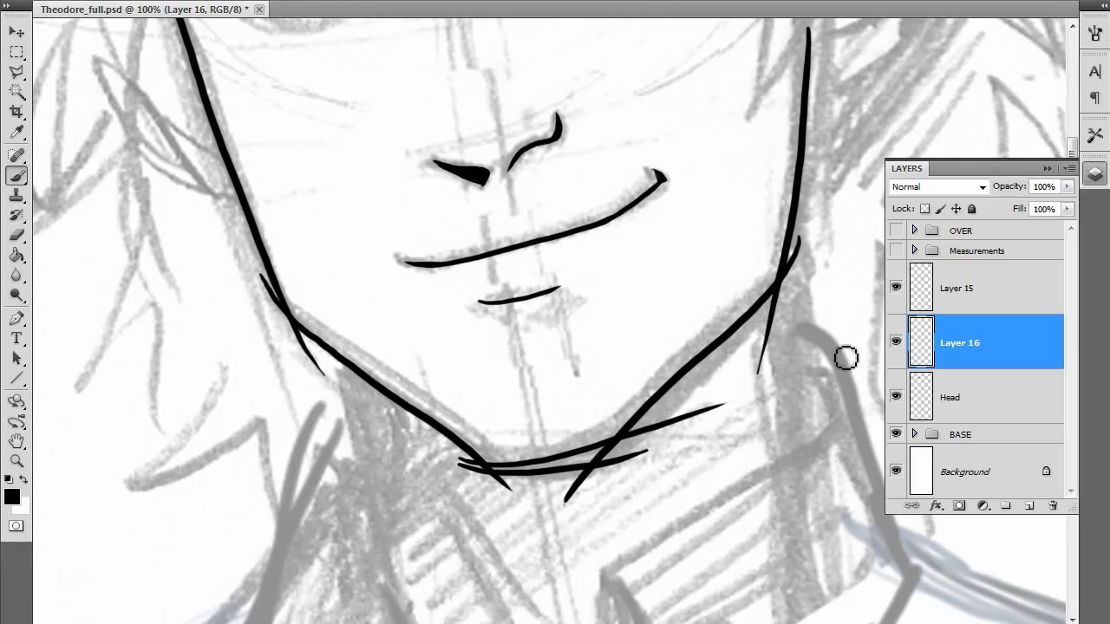
Add a new layer named hair1 above the face outline layer.
{"action": "scroll", "coordinate": [615, 500], "scroll_direction": "up", "scroll_amount": 5}
{"action": "key", "text": "ctrl+shift+n"}
{"action": "type", "text": "hair1"}
{"action": "key", "text": "Return"}
Ink the central bangs on the hair1 layer as long tapered strands meeting in points between the eyes.
{"action": "key", "text": "ctrl+minus"}
{"action": "right_click", "coordinate": [638, 195]}
{"action": "key", "text": "Return"}
{"action": "mouse_move", "coordinate": [636, 96]}
{"action": "left_mouse_down"}
{"action": "mouse_move", "coordinate": [600, 218]}
{"action": "mouse_move", "coordinate": [486, 438]}
{"action": "left_mouse_up"}
{"action": "key", "text": "ctrl+z"}
{"action": "mouse_move", "coordinate": [542, 165]}
{"action": "left_mouse_down"}
{"action": "mouse_move", "coordinate": [483, 447]}
{"action": "mouse_move", "coordinate": [483, 412]}
{"action": "left_mouse_up"}
{"action": "key", "text": "ctrl+z"}
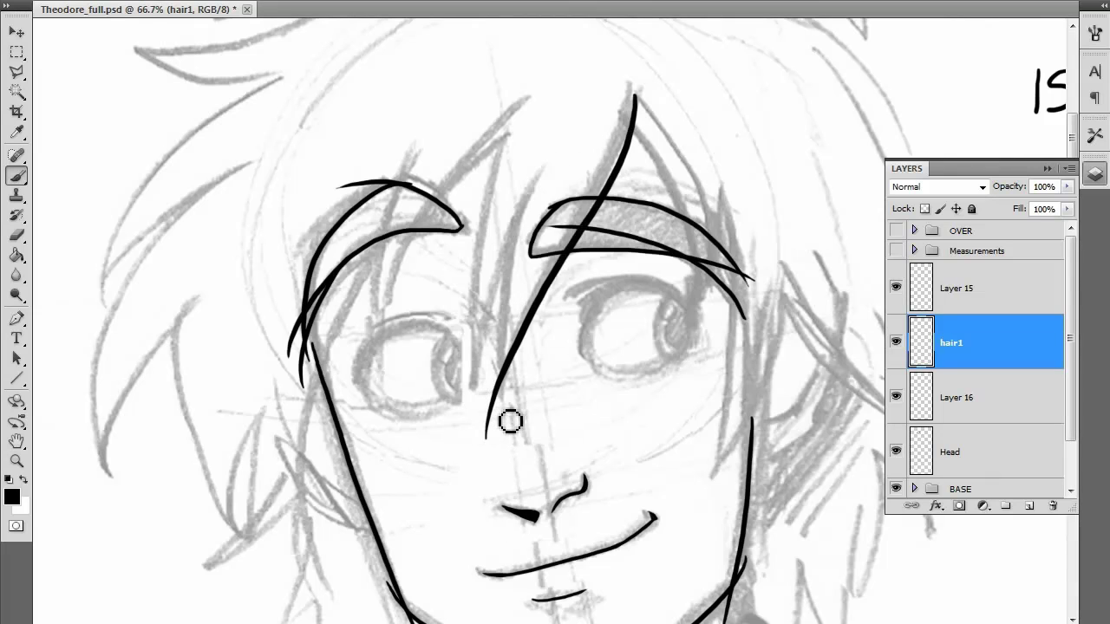
{"action": "left_click_drag", "start_coordinate": [540, 170], "coordinate": [506, 446]}
{"action": "left_click_drag", "start_coordinate": [524, 196], "coordinate": [477, 425]}
{"action": "left_click_drag", "start_coordinate": [508, 130], "coordinate": [475, 381]}
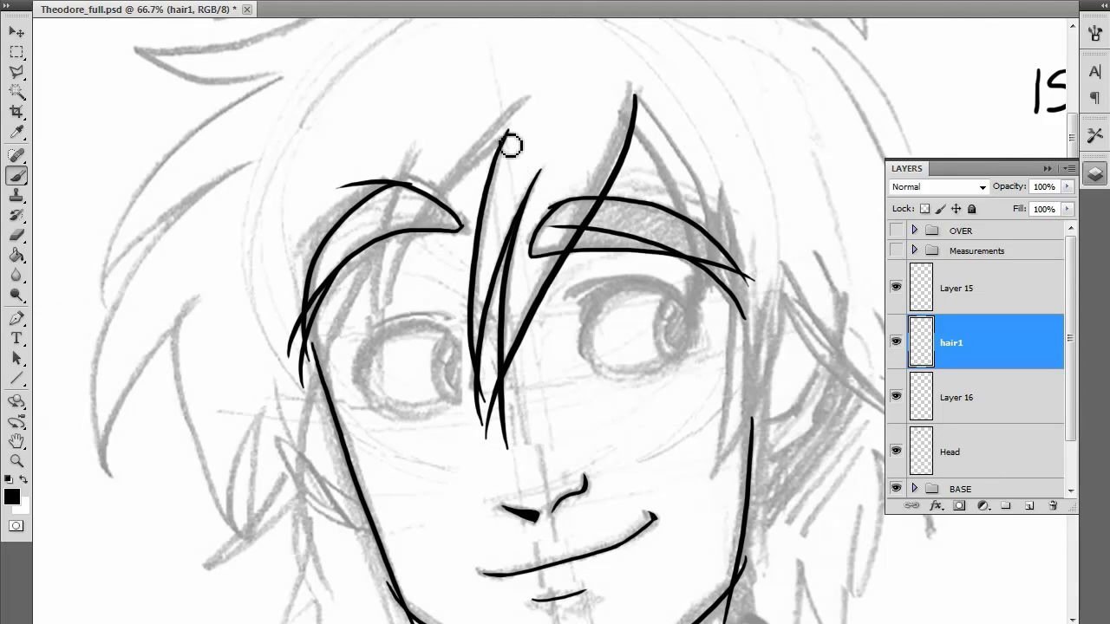
Ink the bangs that fall across the left-hand eyebrow and eye on the hair1 layer.
{"action": "left_click_drag", "start_coordinate": [503, 141], "coordinate": [416, 224]}
{"action": "mouse_move", "coordinate": [529, 103]}
{"action": "left_mouse_down"}
{"action": "mouse_move", "coordinate": [359, 357]}
{"action": "mouse_move", "coordinate": [371, 406]}
{"action": "left_mouse_up"}
{"action": "key", "text": "ctrl+z"}
{"action": "left_click_drag", "start_coordinate": [411, 144], "coordinate": [392, 409]}
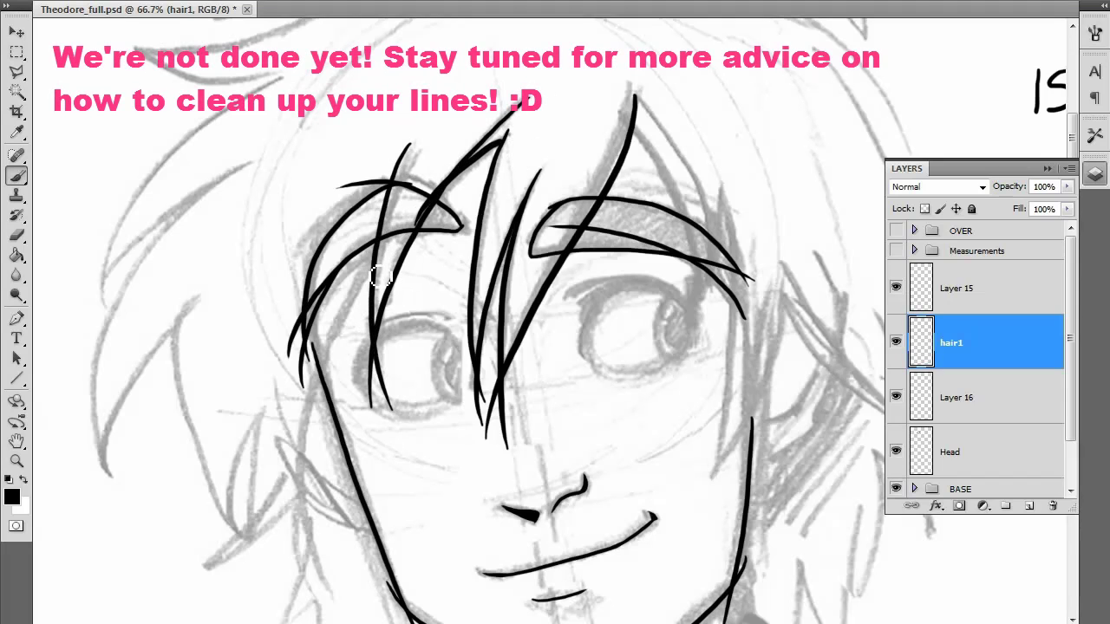
{"action": "mouse_move", "coordinate": [388, 215]}
{"action": "left_mouse_down"}
{"action": "mouse_move", "coordinate": [299, 555]}
{"action": "mouse_move", "coordinate": [321, 507]}
{"action": "left_mouse_up"}
{"action": "key", "text": "ctrl+z"}
On a new layer named hair2, ink the upper tuft and the outer hair locks on the left-hand side.
{"action": "mouse_move", "coordinate": [627, 135]}
{"action": "left_mouse_down"}
{"action": "mouse_move", "coordinate": [404, 69]}
{"action": "mouse_move", "coordinate": [384, 83]}
{"action": "left_mouse_up"}
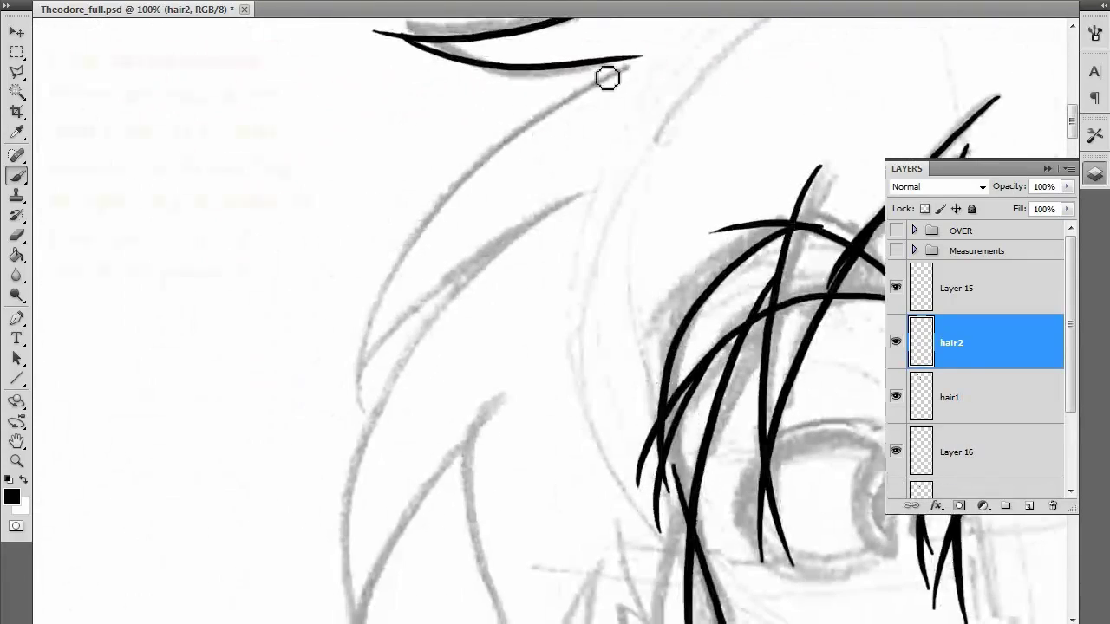
{"action": "left_click_drag", "start_coordinate": [626, 66], "coordinate": [345, 438]}
{"action": "key", "text": "ctrl+z"}
{"action": "left_click_drag", "start_coordinate": [568, 78], "coordinate": [347, 490]}
{"action": "left_click_drag", "start_coordinate": [579, 182], "coordinate": [351, 492]}
{"action": "mouse_move", "coordinate": [507, 399]}
{"action": "left_mouse_down"}
{"action": "mouse_move", "coordinate": [573, 206]}
{"action": "mouse_move", "coordinate": [565, 87]}
{"action": "mouse_move", "coordinate": [386, 531]}
{"action": "left_mouse_up"}
{"action": "key", "text": "ctrl+z"}
Erase the stray line parts where the outer hair locks meet on the left-hand side.
{"action": "key", "text": "e"}
{"action": "mouse_move", "coordinate": [374, 313]}
{"action": "left_mouse_down"}
{"action": "mouse_move", "coordinate": [370, 258]}
{"action": "mouse_move", "coordinate": [390, 177]}
{"action": "mouse_move", "coordinate": [377, 222]}
{"action": "mouse_move", "coordinate": [417, 246]}
{"action": "left_mouse_up"}
{"action": "left_click_drag", "start_coordinate": [377, 330], "coordinate": [382, 360]}
Ink the remaining pointed hair locks down the left-hand side beside the cheek on the hair2 layer.
{"action": "key", "text": "b"}
{"action": "mouse_move", "coordinate": [570, 87]}
{"action": "left_mouse_down"}
{"action": "mouse_move", "coordinate": [378, 547]}
{"action": "mouse_move", "coordinate": [381, 529]}
{"action": "left_mouse_up"}
{"action": "key", "text": "ctrl+z"}
{"action": "mouse_move", "coordinate": [478, 471]}
{"action": "left_mouse_down"}
{"action": "mouse_move", "coordinate": [347, 369]}
{"action": "mouse_move", "coordinate": [261, 334]}
{"action": "left_mouse_up"}
{"action": "left_click_drag", "start_coordinate": [315, 107], "coordinate": [373, 503]}
{"action": "left_click_drag", "start_coordinate": [376, 315], "coordinate": [351, 484]}
{"action": "mouse_move", "coordinate": [365, 332]}
{"action": "left_mouse_down"}
{"action": "mouse_move", "coordinate": [404, 501]}
{"action": "mouse_move", "coordinate": [393, 340]}
{"action": "left_mouse_up"}
{"action": "mouse_move", "coordinate": [425, 278]}
{"action": "left_mouse_down"}
{"action": "mouse_move", "coordinate": [260, 416]}
{"action": "mouse_move", "coordinate": [294, 422]}
{"action": "mouse_move", "coordinate": [455, 349]}
{"action": "left_mouse_up"}
{"action": "key", "text": "ctrl+z"}
{"action": "left_click_drag", "start_coordinate": [456, 350], "coordinate": [264, 258]}
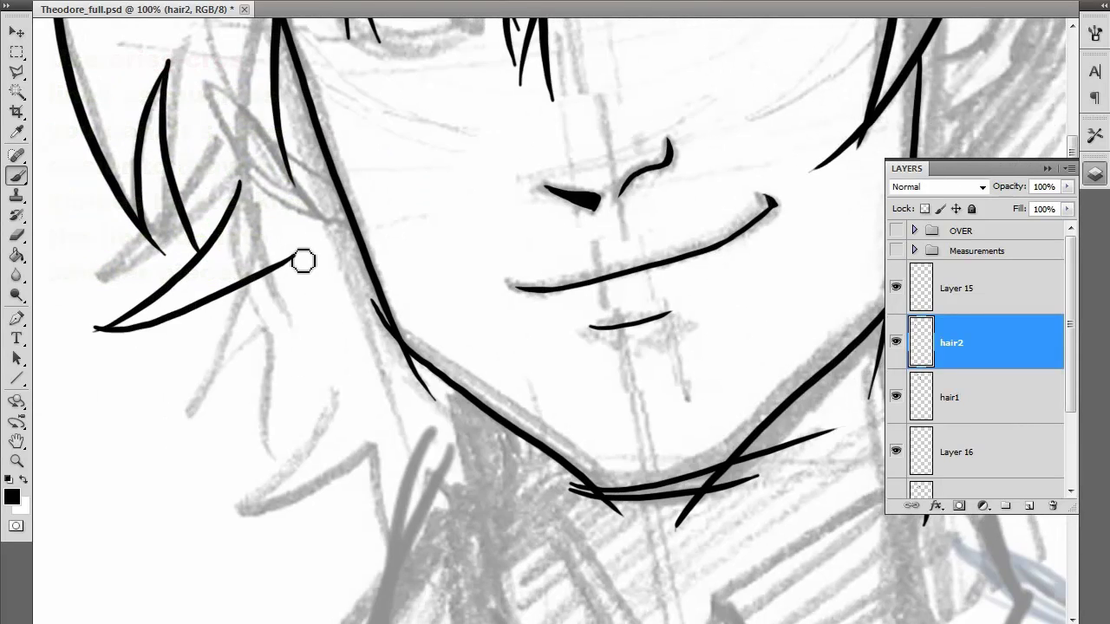
{"action": "key", "text": "ctrl+z"}
Ink the long outer hair locks sweeping down the right-hand side of the head on the hair2 layer.
{"action": "mouse_move", "coordinate": [79, 325]}
{"action": "left_mouse_down"}
{"action": "mouse_move", "coordinate": [264, 258]}
{"action": "mouse_move", "coordinate": [240, 477]}
{"action": "mouse_move", "coordinate": [619, 290]}
{"action": "left_mouse_up"}
{"action": "left_click_drag", "start_coordinate": [299, 154], "coordinate": [647, 453]}
{"action": "mouse_move", "coordinate": [381, 189]}
{"action": "left_mouse_down"}
{"action": "mouse_move", "coordinate": [503, 144]}
{"action": "mouse_move", "coordinate": [335, 117]}
{"action": "mouse_move", "coordinate": [658, 559]}
{"action": "left_mouse_up"}
{"action": "key", "text": "ctrl+z"}
{"action": "mouse_move", "coordinate": [345, 126]}
{"action": "left_mouse_down"}
{"action": "mouse_move", "coordinate": [650, 516]}
{"action": "mouse_move", "coordinate": [599, 322]}
{"action": "left_mouse_up"}
{"action": "left_click_drag", "start_coordinate": [428, 252], "coordinate": [598, 343]}
{"action": "key", "text": "ctrl+z"}
Ink the pointed tips and jagged inner edges of the outer hair lock on the right-hand side.
{"action": "left_click_drag", "start_coordinate": [444, 238], "coordinate": [616, 383]}
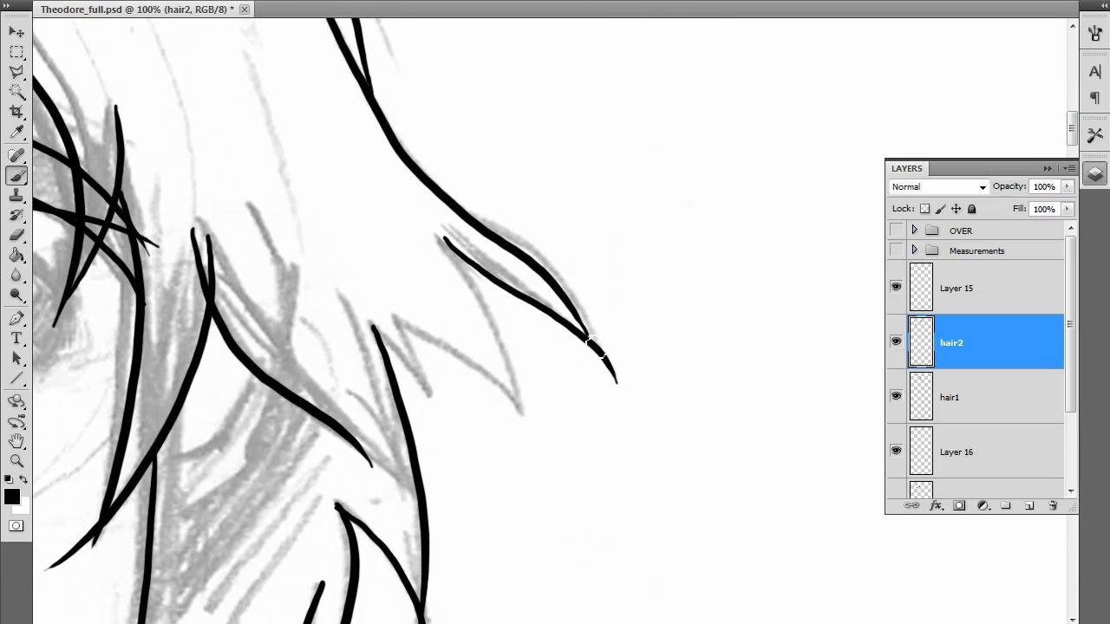
{"action": "key", "text": "ctrl+z"}
{"action": "left_click_drag", "start_coordinate": [446, 240], "coordinate": [505, 471]}
{"action": "mouse_move", "coordinate": [513, 408]}
{"action": "left_mouse_down"}
{"action": "mouse_move", "coordinate": [388, 321]}
{"action": "mouse_move", "coordinate": [442, 423]}
{"action": "mouse_move", "coordinate": [350, 304]}
{"action": "left_mouse_up"}
{"action": "scroll", "coordinate": [729, 307], "scroll_direction": "down", "scroll_amount": 10}
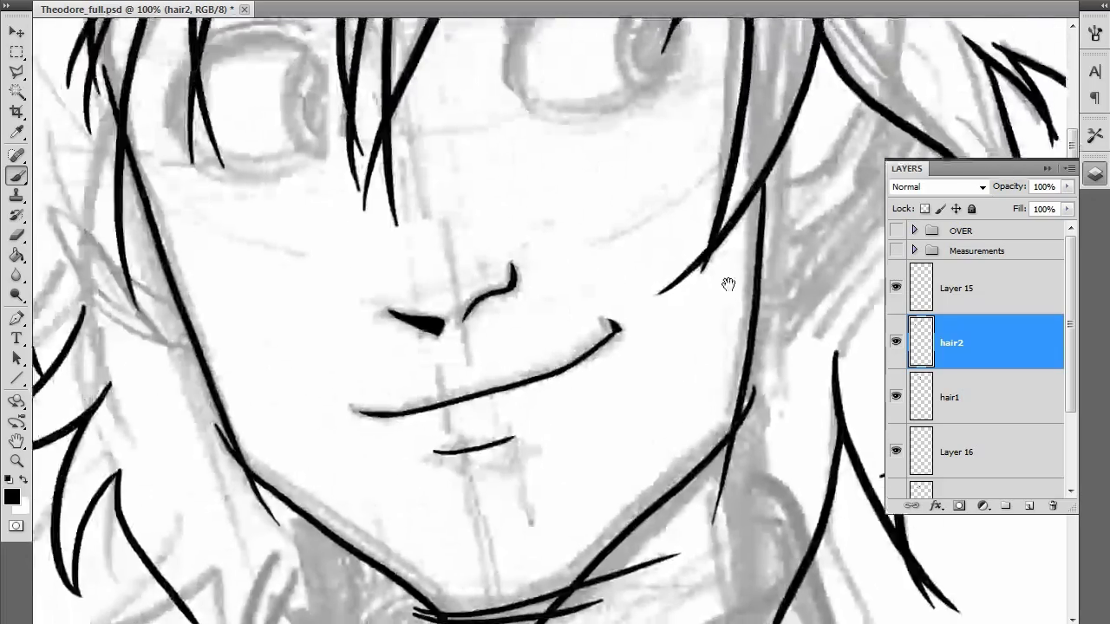
Erase the overshooting line ends below the pointed tips of the central fringe locks on the hair1 layer.
{"action": "key", "text": "ctrl+minus"}
{"action": "key", "text": "ctrl+minus"}
{"action": "scroll", "coordinate": [850, 270], "scroll_direction": "up", "scroll_amount": 5}
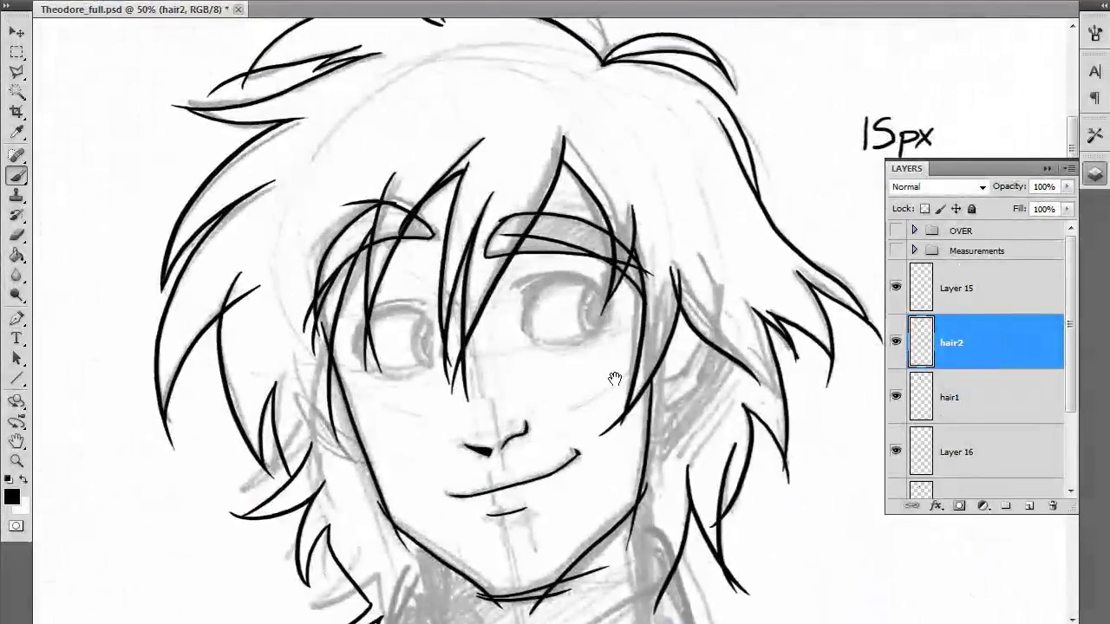
{"action": "key", "text": "ctrl+minus"}
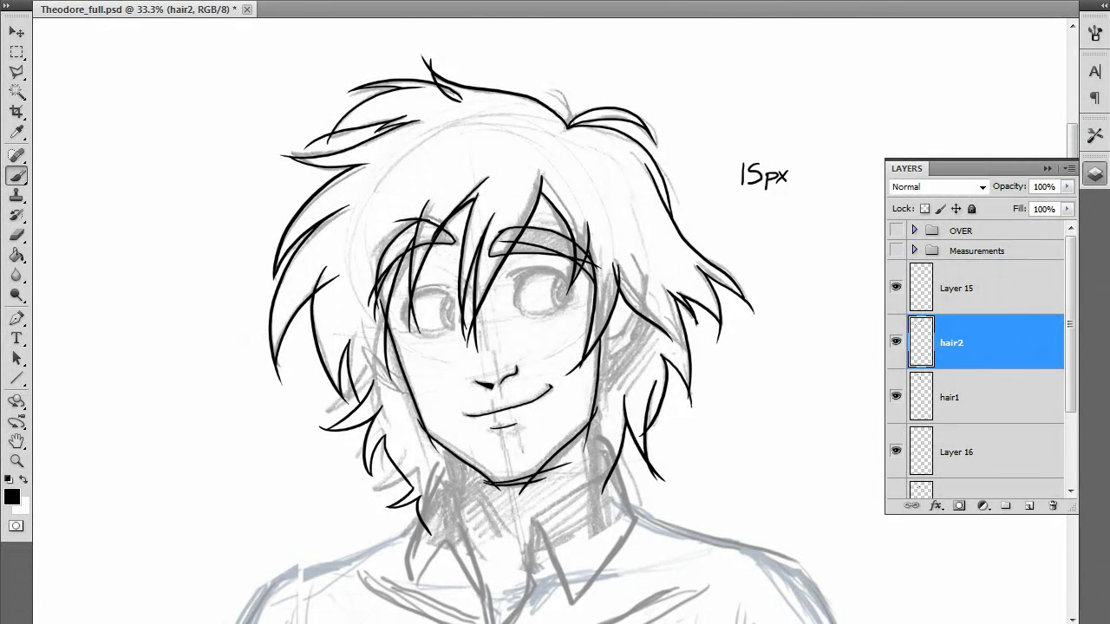
{"action": "left_click", "coordinate": [954, 397]}
{"action": "key", "text": "ctrl+1"}
{"action": "left_click_drag", "start_coordinate": [615, 416], "coordinate": [902, 314]}
{"action": "key", "text": "e"}
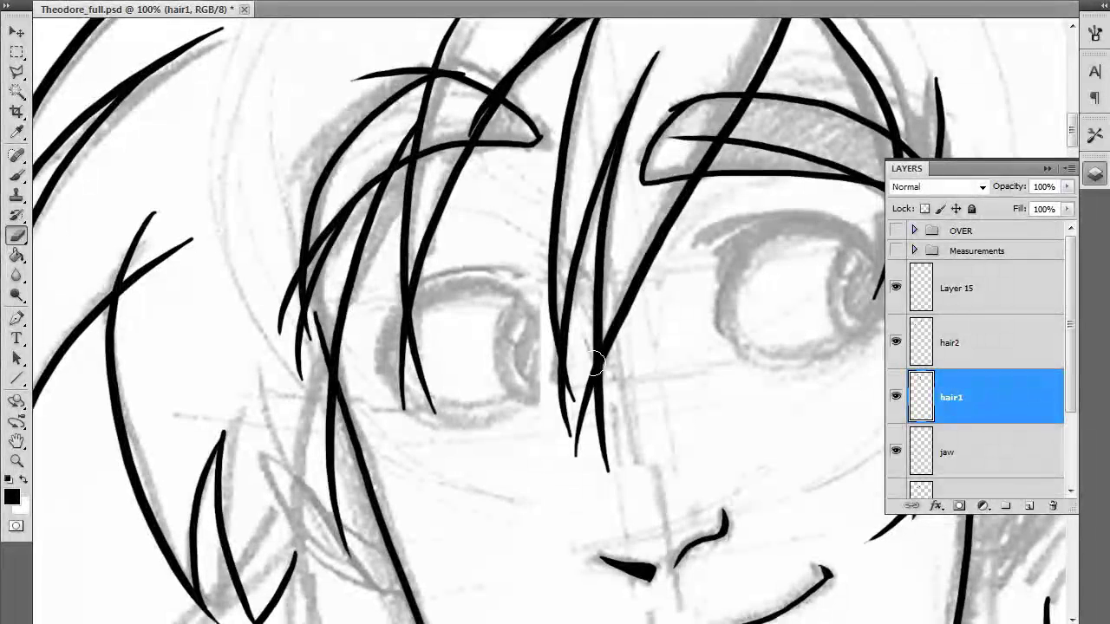
{"action": "mouse_move", "coordinate": [586, 423]}
{"action": "left_mouse_down"}
{"action": "mouse_move", "coordinate": [585, 396]}
{"action": "mouse_move", "coordinate": [583, 490]}
{"action": "left_mouse_up"}
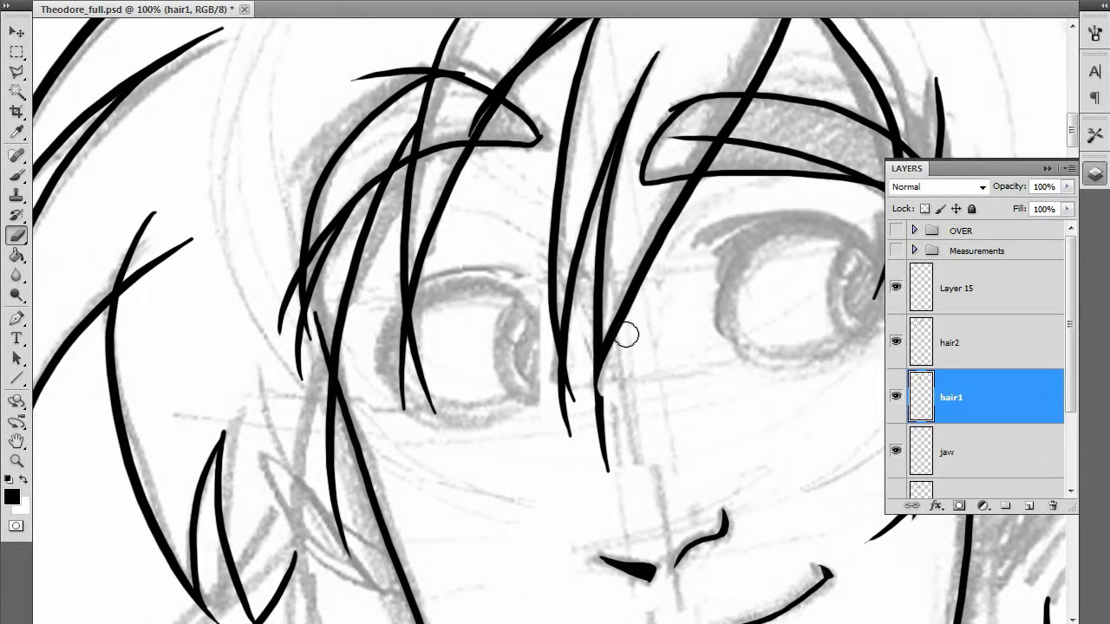
{"action": "mouse_move", "coordinate": [606, 390]}
{"action": "left_mouse_down"}
{"action": "mouse_move", "coordinate": [599, 454]}
{"action": "mouse_move", "coordinate": [617, 490]}
{"action": "left_mouse_up"}
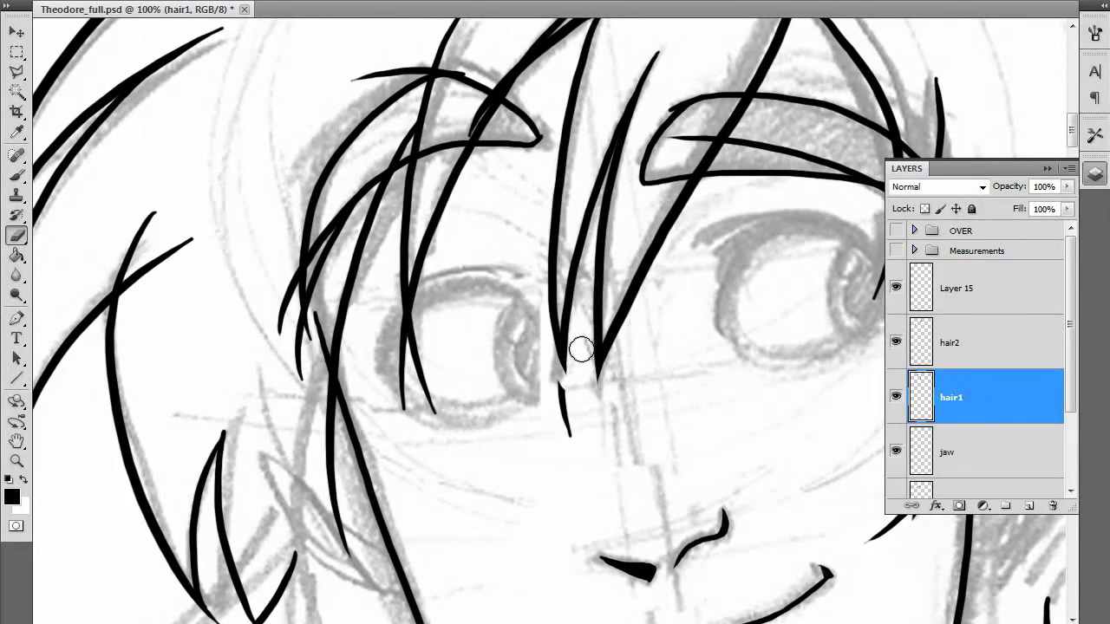
{"action": "mouse_move", "coordinate": [580, 317]}
{"action": "left_mouse_down"}
{"action": "mouse_move", "coordinate": [550, 359]}
{"action": "mouse_move", "coordinate": [590, 483]}
{"action": "left_mouse_up"}
Hide the BASE sketch group to check the inked line art alone, and show it again.
{"action": "key", "text": "ctrl+minus"}
{"action": "key", "text": "ctrl+minus"}
{"action": "key", "text": "ctrl+minus"}
{"action": "key", "text": "ctrl+minus"}
{"action": "key", "text": "ctrl+minus"}
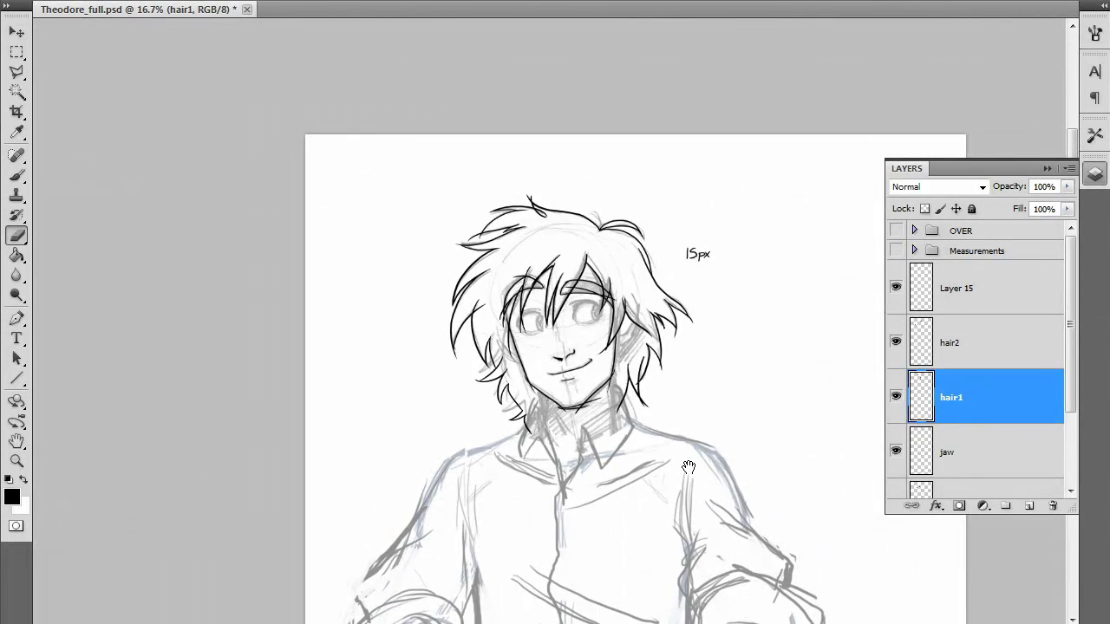
{"action": "scroll", "coordinate": [781, 402], "scroll_direction": "down", "scroll_amount": 3}
{"action": "key", "text": "ctrl+plus"}
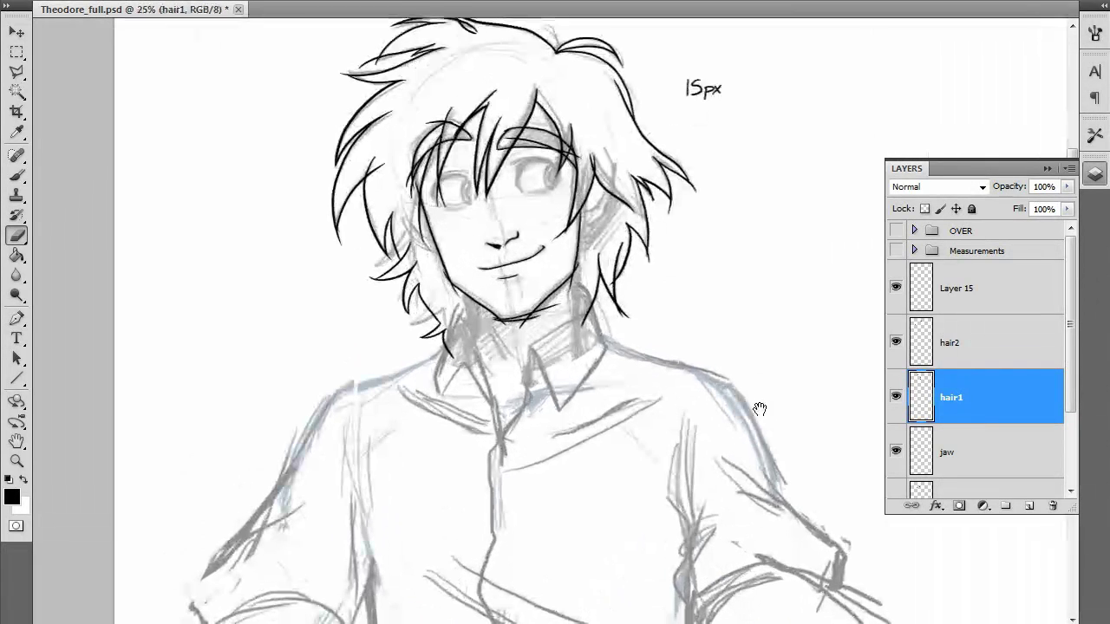
{"action": "left_click_drag", "start_coordinate": [790, 337], "coordinate": [785, 382]}
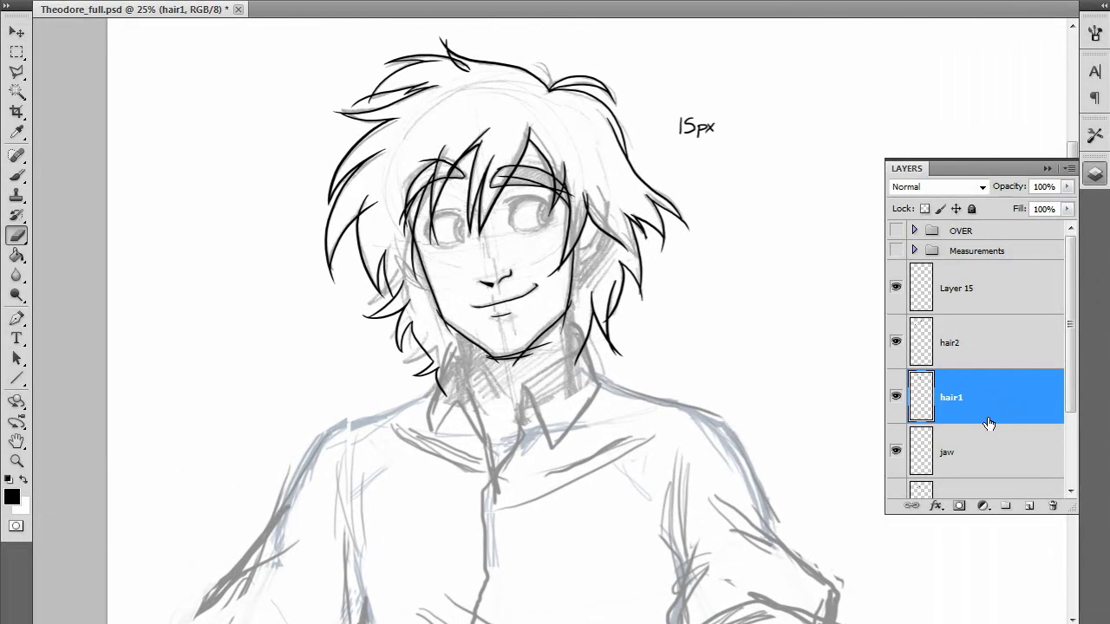
{"action": "scroll", "coordinate": [1027, 419], "scroll_direction": "down", "scroll_amount": 3}
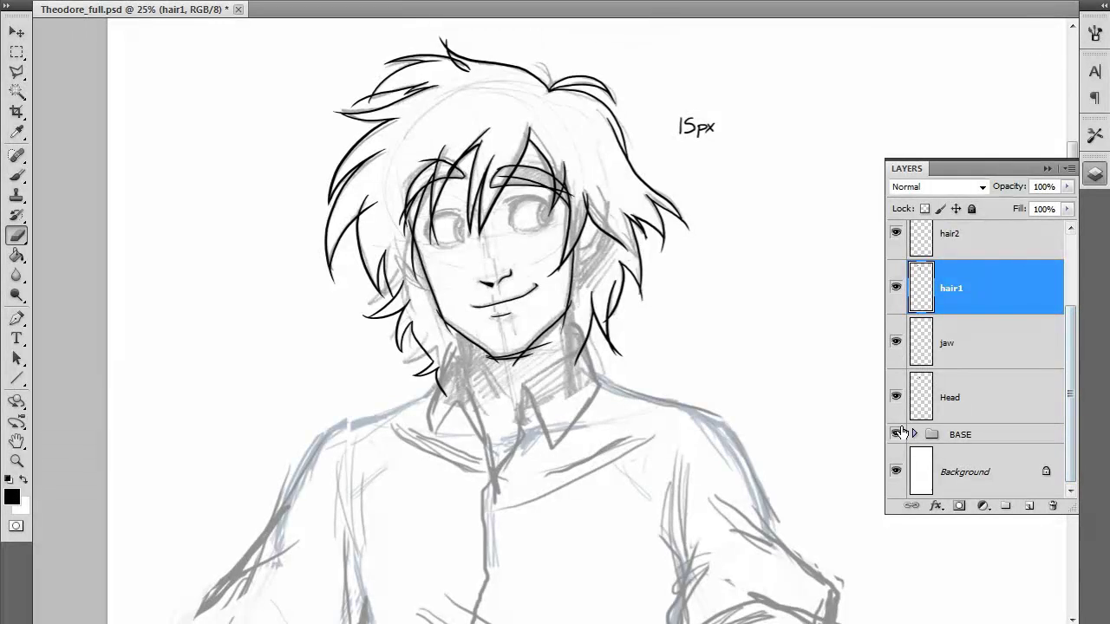
{"action": "left_click", "coordinate": [897, 436]}
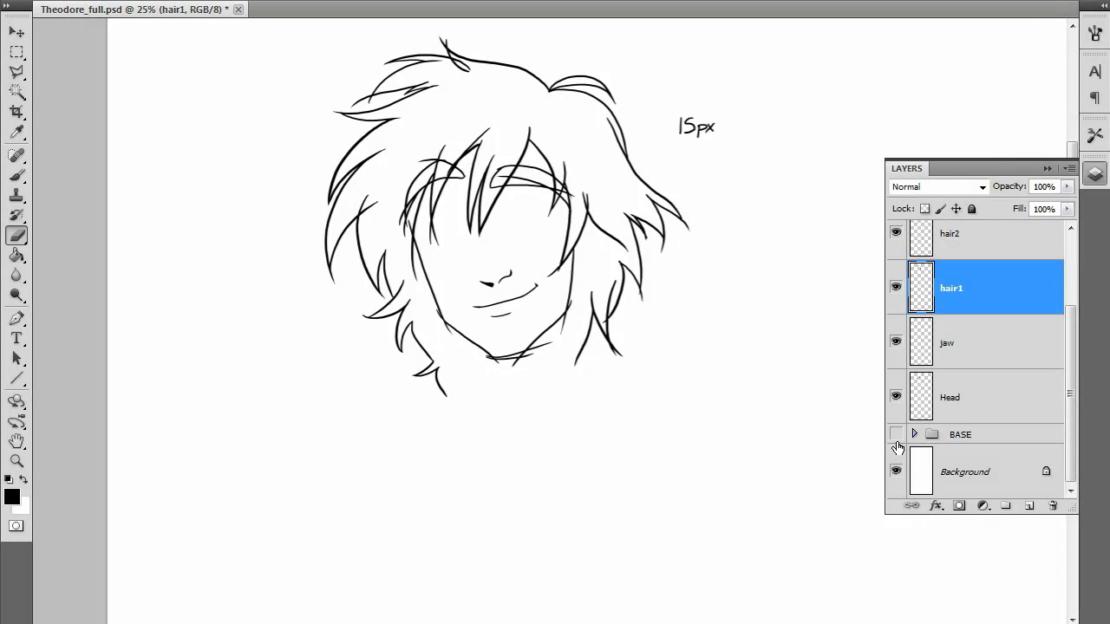
{"action": "left_click", "coordinate": [896, 436]}
{"action": "scroll", "coordinate": [1075, 362], "scroll_direction": "up", "scroll_amount": 2}
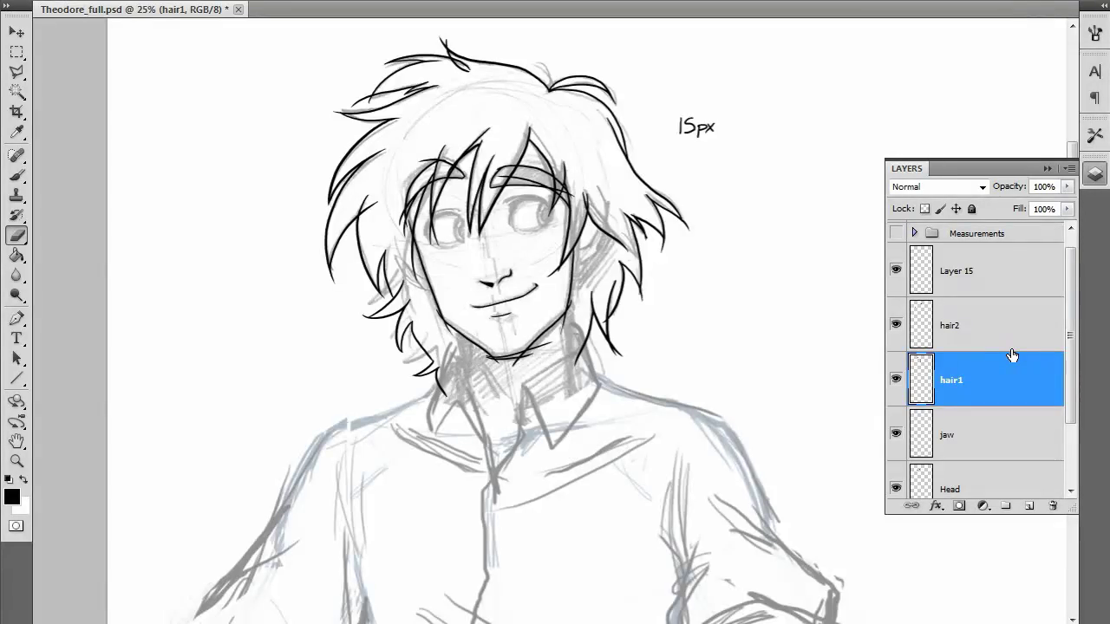
{"action": "key", "text": "ctrl+equal"}
{"action": "key", "text": "ctrl+equal"}
{"action": "key", "text": "ctrl+equal"}
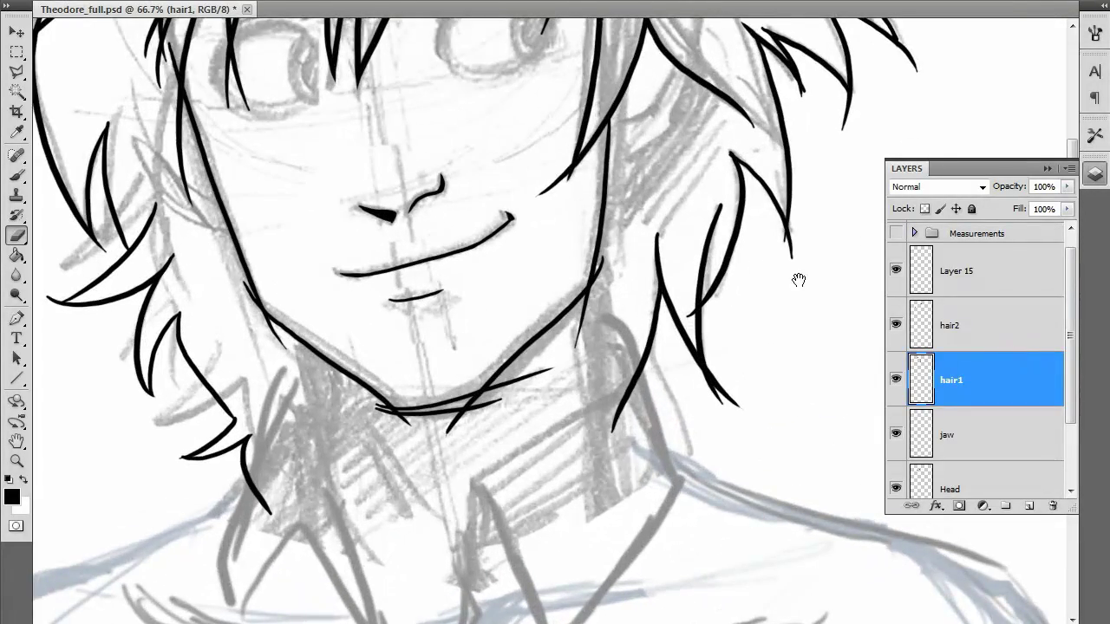
{"action": "left_click_drag", "start_coordinate": [799, 280], "coordinate": [792, 406]}
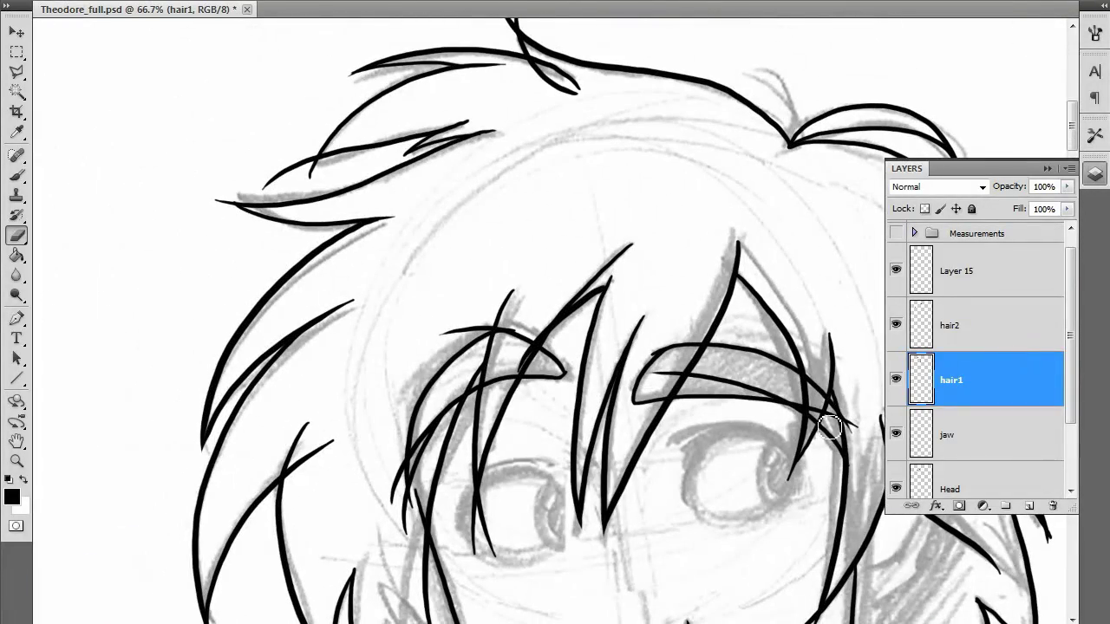
{"action": "left_click_drag", "start_coordinate": [804, 477], "coordinate": [772, 440]}
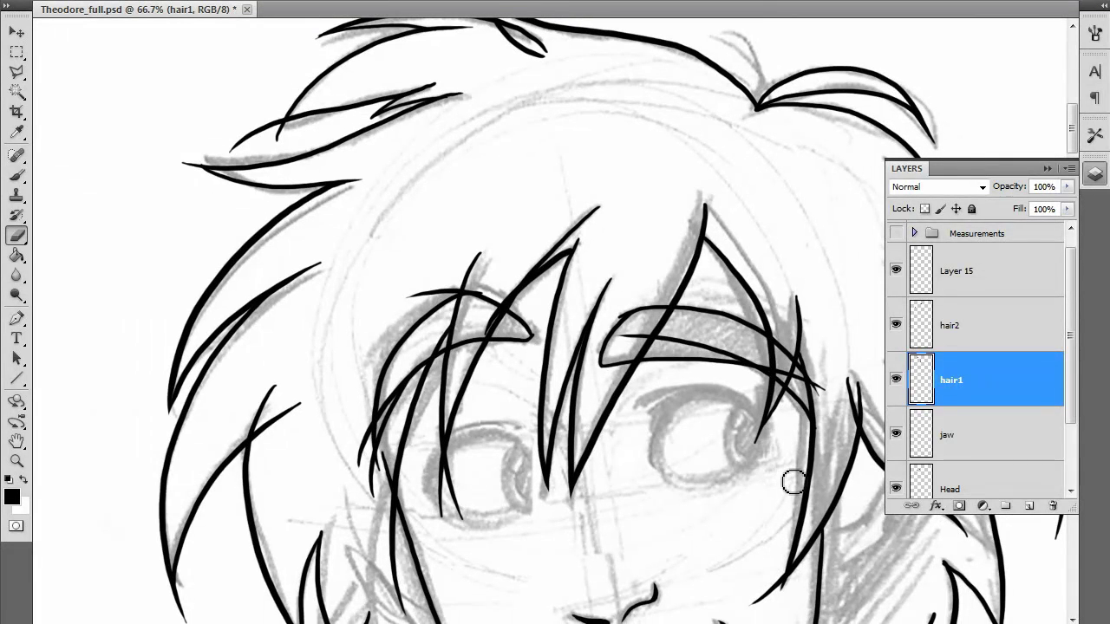
{"action": "left_click_drag", "start_coordinate": [755, 495], "coordinate": [639, 303]}
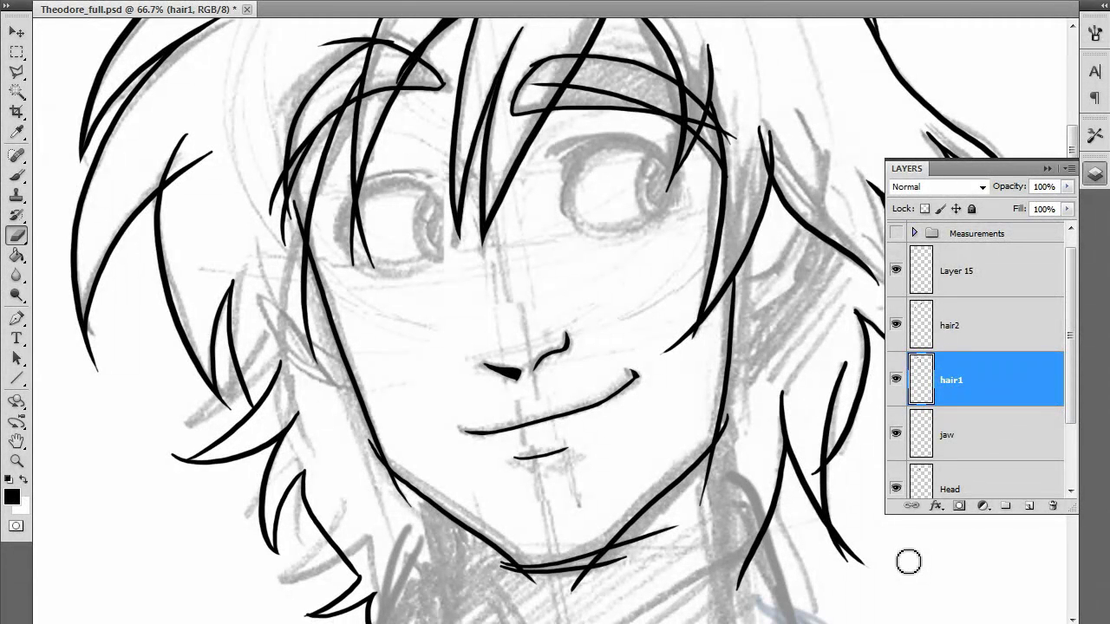
{"action": "scroll", "coordinate": [833, 292], "scroll_direction": "up", "scroll_amount": 5}
{"action": "scroll", "coordinate": [725, 222], "scroll_direction": "right", "scroll_amount": 4}
{"action": "key", "text": "b"}
{"action": "mouse_move", "coordinate": [699, 119]}
{"action": "left_mouse_down"}
{"action": "mouse_move", "coordinate": [750, 251]}
{"action": "mouse_move", "coordinate": [870, 466]}
{"action": "left_mouse_up"}
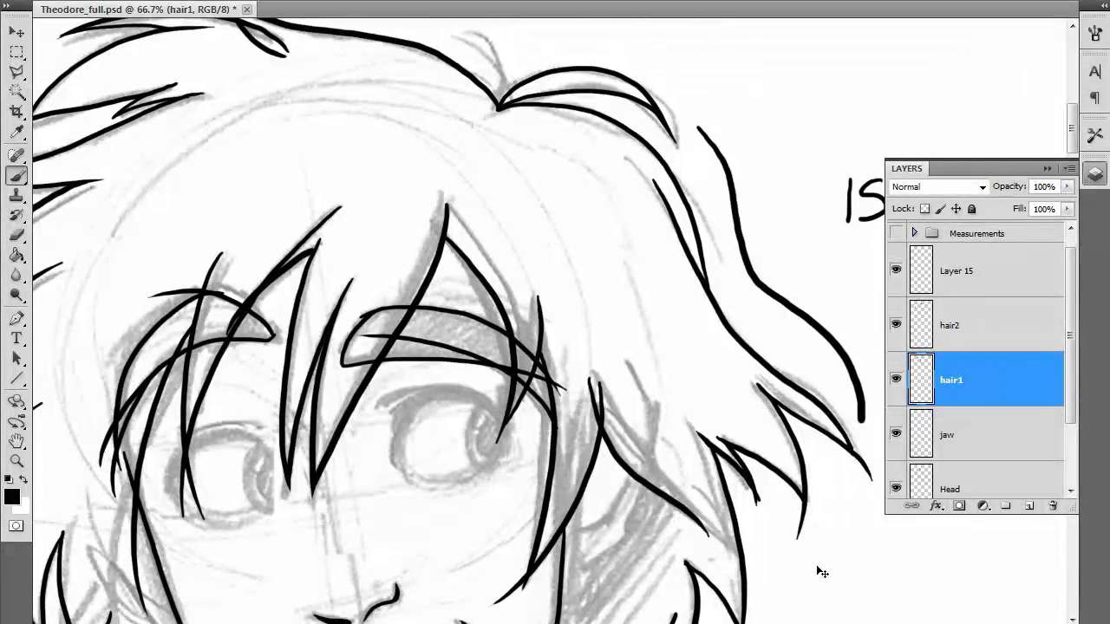
{"action": "key", "text": "ctrl+z"}
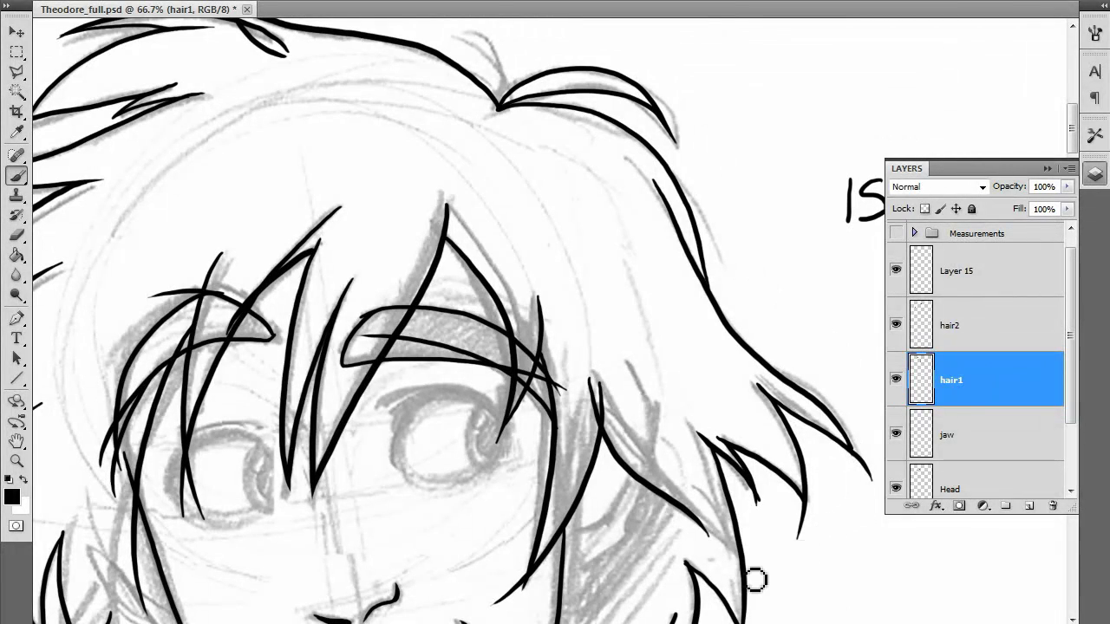
Clean up the peak of the central fringe lock and trim the overshooting upper line ends of the fringe on the hair1 layer.
{"action": "mouse_move", "coordinate": [697, 568]}
{"action": "left_mouse_down"}
{"action": "mouse_move", "coordinate": [790, 378]}
{"action": "mouse_move", "coordinate": [916, 371]}
{"action": "left_mouse_up"}
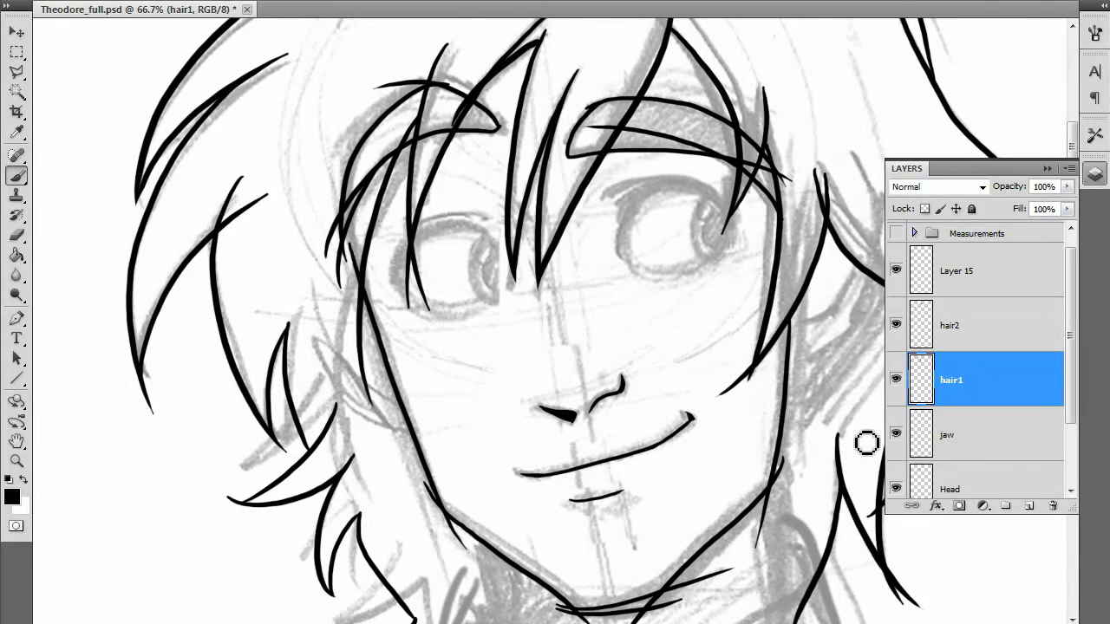
{"action": "left_click_drag", "start_coordinate": [655, 286], "coordinate": [812, 433]}
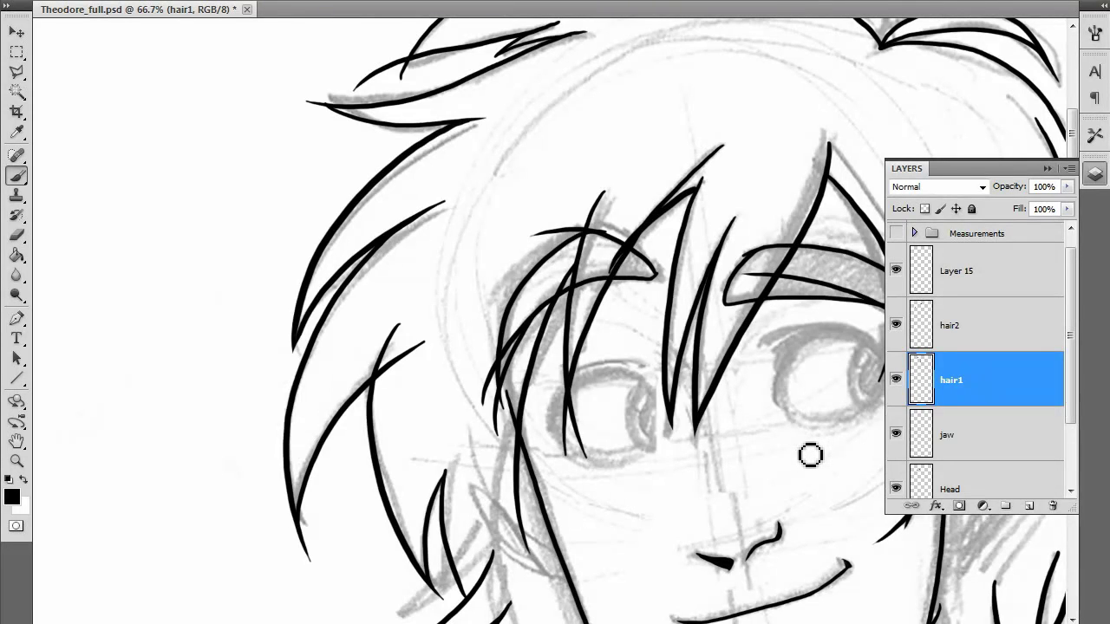
{"action": "left_click_drag", "start_coordinate": [740, 228], "coordinate": [670, 284]}
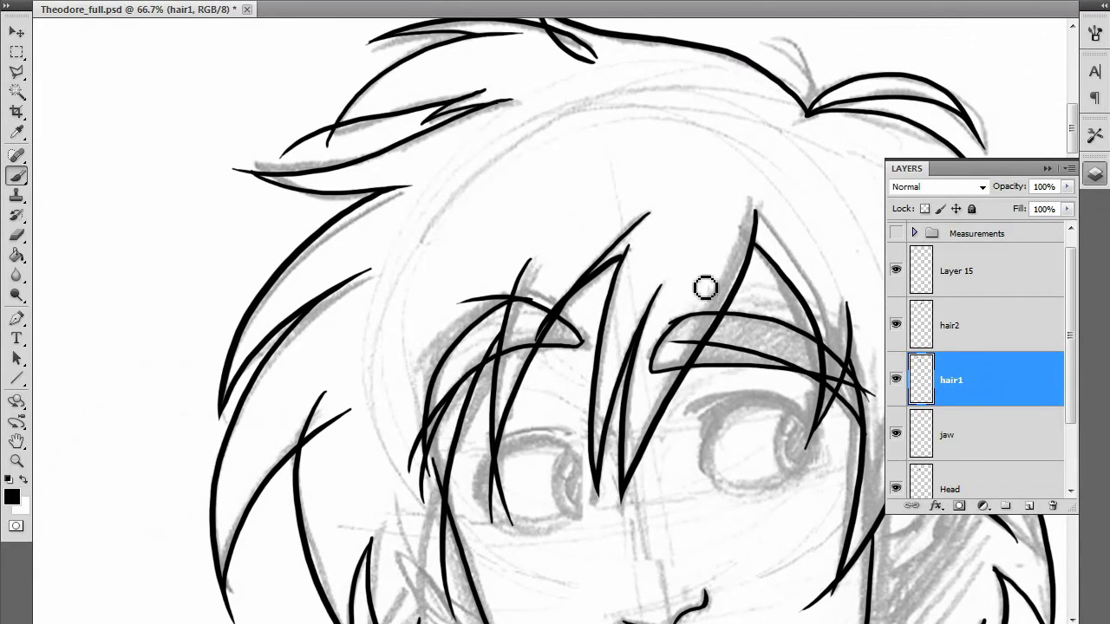
{"action": "scroll", "coordinate": [711, 260], "scroll_direction": "up", "scroll_amount": 1}
{"action": "key", "text": "e"}
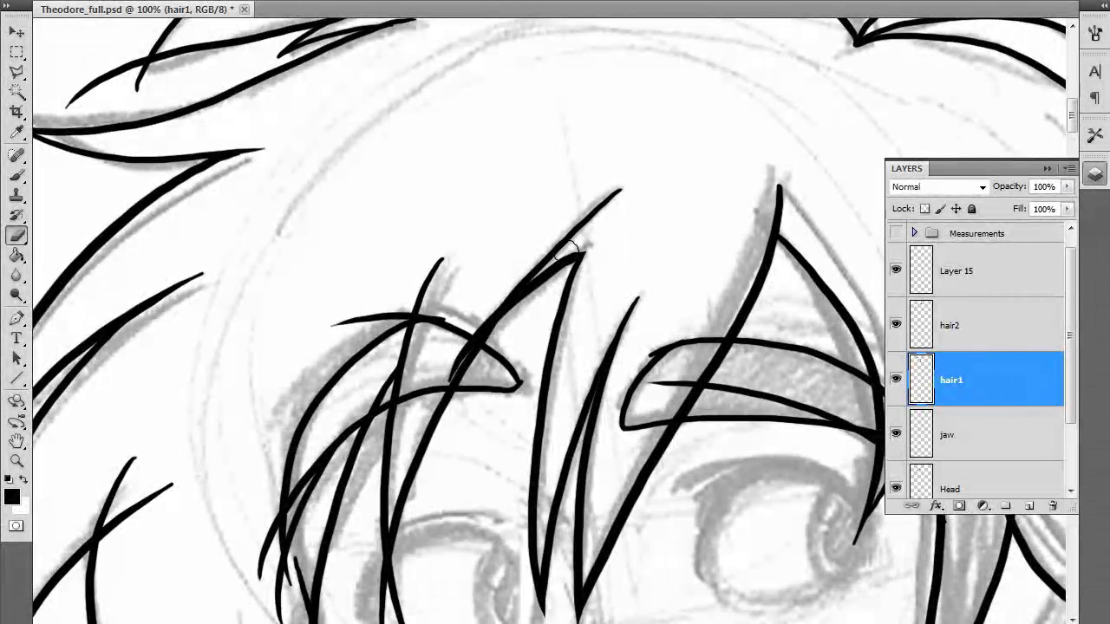
{"action": "key", "text": "b"}
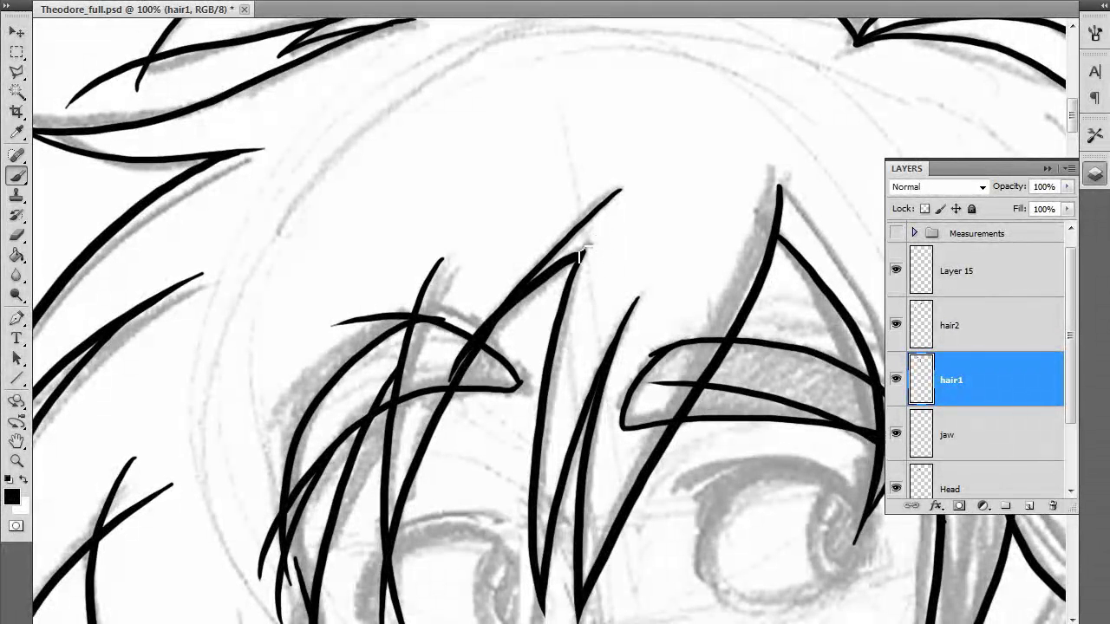
{"action": "key", "text": "e"}
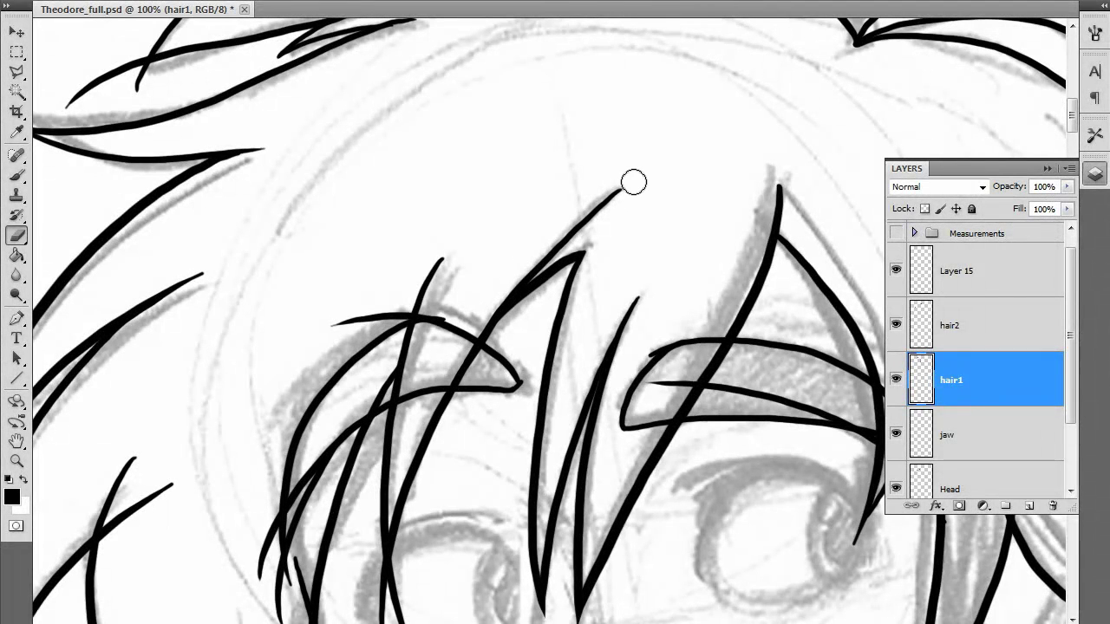
{"action": "left_click_drag", "start_coordinate": [627, 181], "coordinate": [568, 228]}
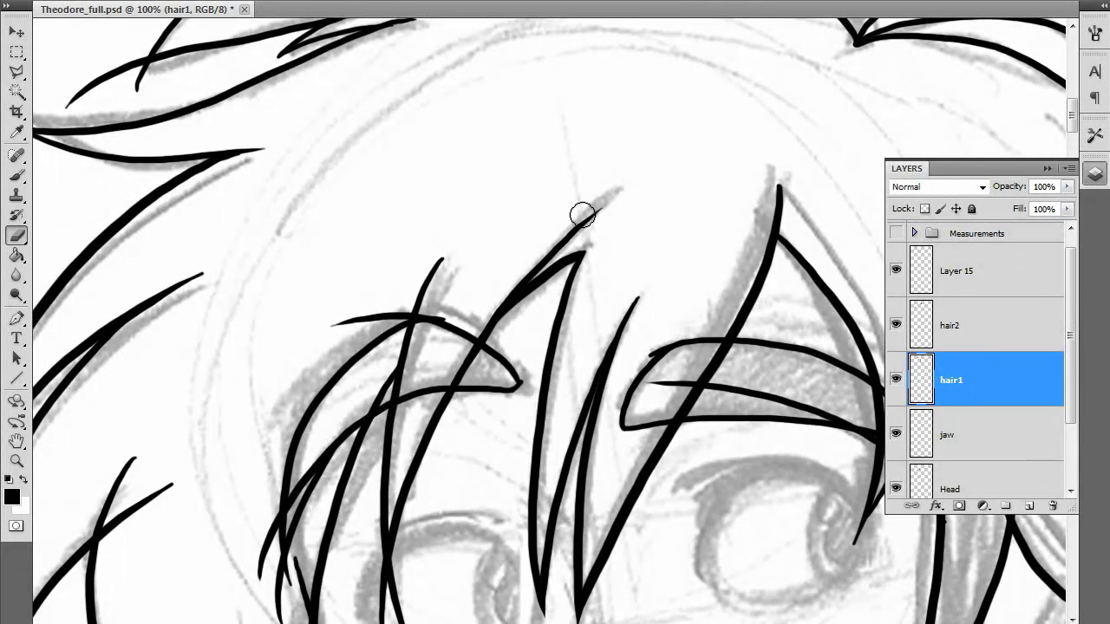
{"action": "mouse_move", "coordinate": [476, 576]}
{"action": "left_mouse_down"}
{"action": "mouse_move", "coordinate": [645, 367]}
{"action": "mouse_move", "coordinate": [623, 465]}
{"action": "left_mouse_up"}
{"action": "mouse_move", "coordinate": [595, 141]}
{"action": "left_mouse_down"}
{"action": "mouse_move", "coordinate": [575, 204]}
{"action": "mouse_move", "coordinate": [595, 131]}
{"action": "mouse_move", "coordinate": [573, 220]}
{"action": "mouse_move", "coordinate": [594, 147]}
{"action": "mouse_move", "coordinate": [569, 164]}
{"action": "mouse_move", "coordinate": [573, 148]}
{"action": "mouse_move", "coordinate": [560, 177]}
{"action": "mouse_move", "coordinate": [577, 142]}
{"action": "mouse_move", "coordinate": [564, 170]}
{"action": "left_mouse_up"}
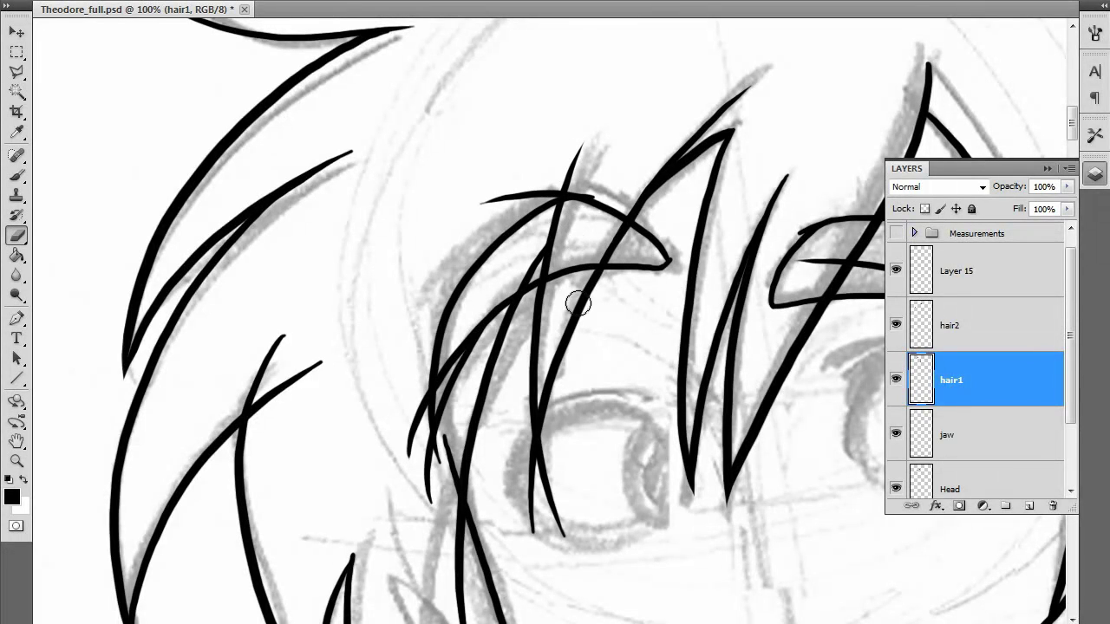
Erase the crossing line ends at the top of the crown tuft so that it closes in a single point.
{"action": "mouse_move", "coordinate": [608, 430]}
{"action": "left_mouse_down"}
{"action": "mouse_move", "coordinate": [570, 335]}
{"action": "mouse_move", "coordinate": [632, 218]}
{"action": "mouse_move", "coordinate": [632, 451]}
{"action": "mouse_move", "coordinate": [608, 158]}
{"action": "mouse_move", "coordinate": [599, 355]}
{"action": "mouse_move", "coordinate": [441, 410]}
{"action": "left_mouse_up"}
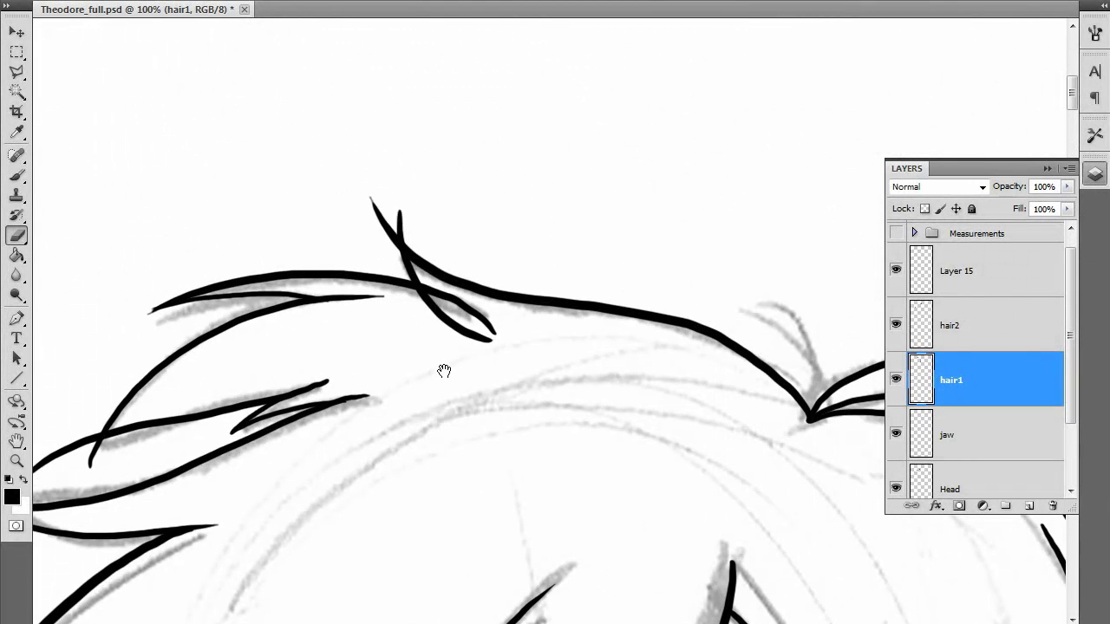
{"action": "mouse_move", "coordinate": [373, 198]}
{"action": "left_mouse_down"}
{"action": "mouse_move", "coordinate": [374, 246]}
{"action": "mouse_move", "coordinate": [389, 210]}
{"action": "left_mouse_up"}
{"action": "left_click_drag", "start_coordinate": [373, 198], "coordinate": [391, 225]}
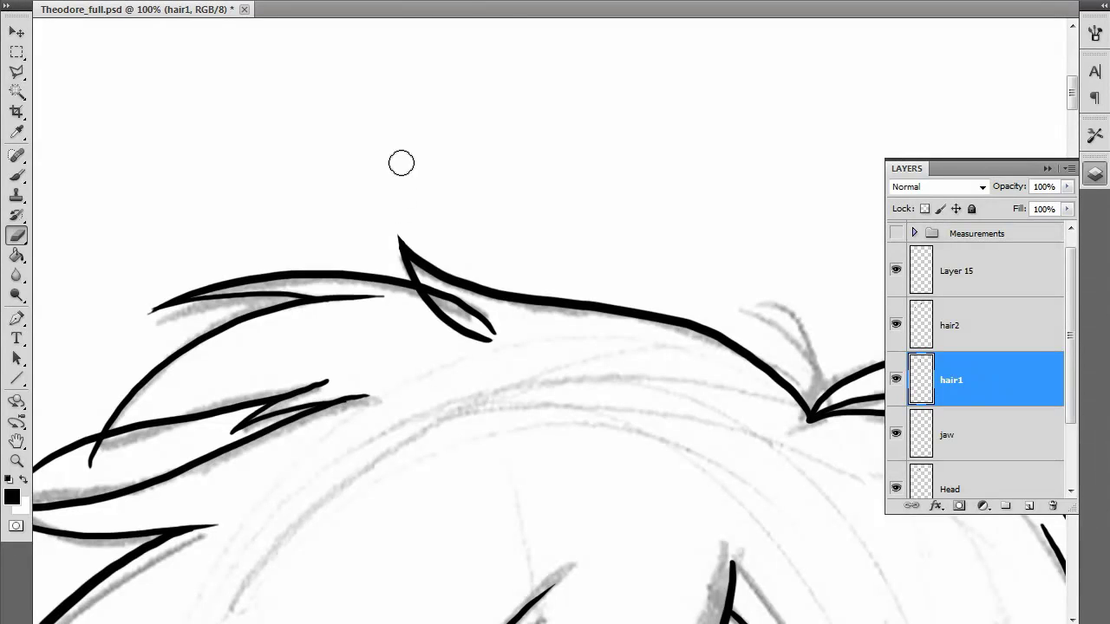
Erase the overshooting tips and doubled line ends of the right-hand fringe locks beside the cheek and the eyebrow's outer end.
{"action": "mouse_move", "coordinate": [666, 510]}
{"action": "left_mouse_down"}
{"action": "mouse_move", "coordinate": [528, 391]}
{"action": "mouse_move", "coordinate": [550, 300]}
{"action": "mouse_move", "coordinate": [723, 257]}
{"action": "mouse_move", "coordinate": [620, 492]}
{"action": "mouse_move", "coordinate": [818, 354]}
{"action": "left_mouse_up"}
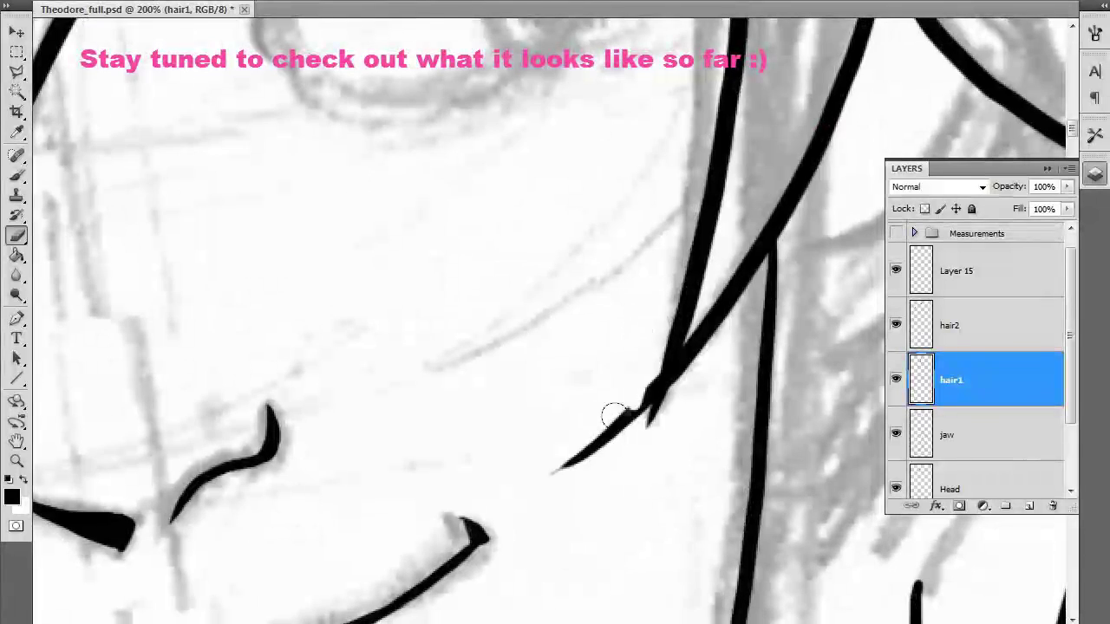
{"action": "mouse_move", "coordinate": [614, 415]}
{"action": "left_mouse_down"}
{"action": "mouse_move", "coordinate": [646, 342]}
{"action": "mouse_move", "coordinate": [679, 385]}
{"action": "mouse_move", "coordinate": [705, 353]}
{"action": "left_mouse_up"}
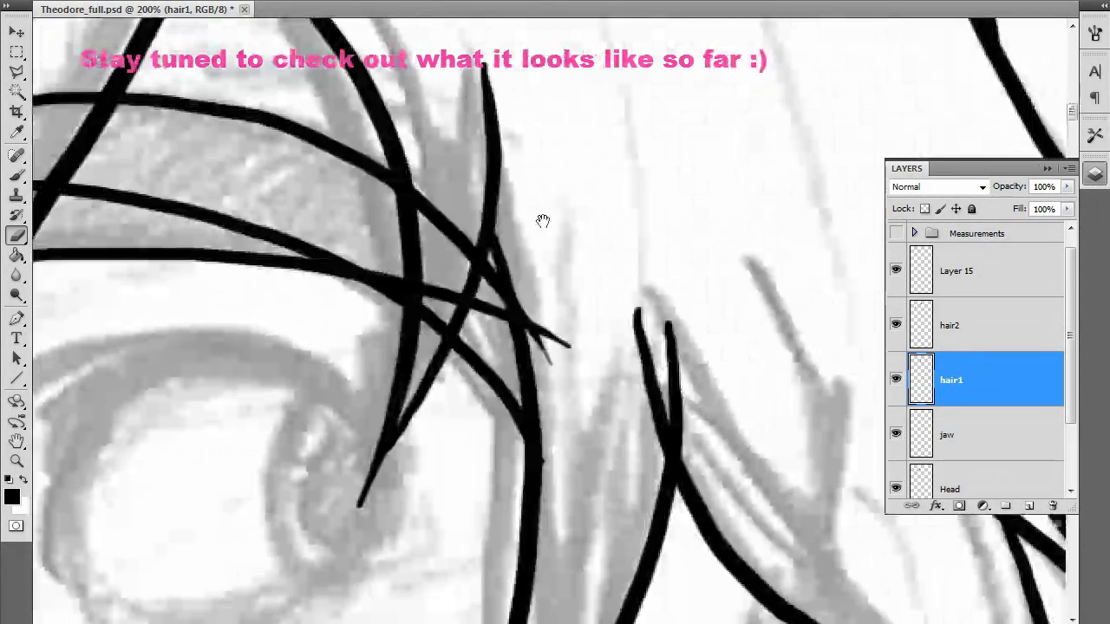
{"action": "left_click_drag", "start_coordinate": [543, 222], "coordinate": [529, 212]}
{"action": "mouse_move", "coordinate": [642, 381]}
{"action": "left_mouse_down"}
{"action": "mouse_move", "coordinate": [625, 453]}
{"action": "mouse_move", "coordinate": [636, 297]}
{"action": "left_mouse_up"}
{"action": "left_click_drag", "start_coordinate": [665, 368], "coordinate": [833, 306]}
{"action": "left_click_drag", "start_coordinate": [575, 322], "coordinate": [480, 446]}
{"action": "left_click_drag", "start_coordinate": [606, 391], "coordinate": [564, 560]}
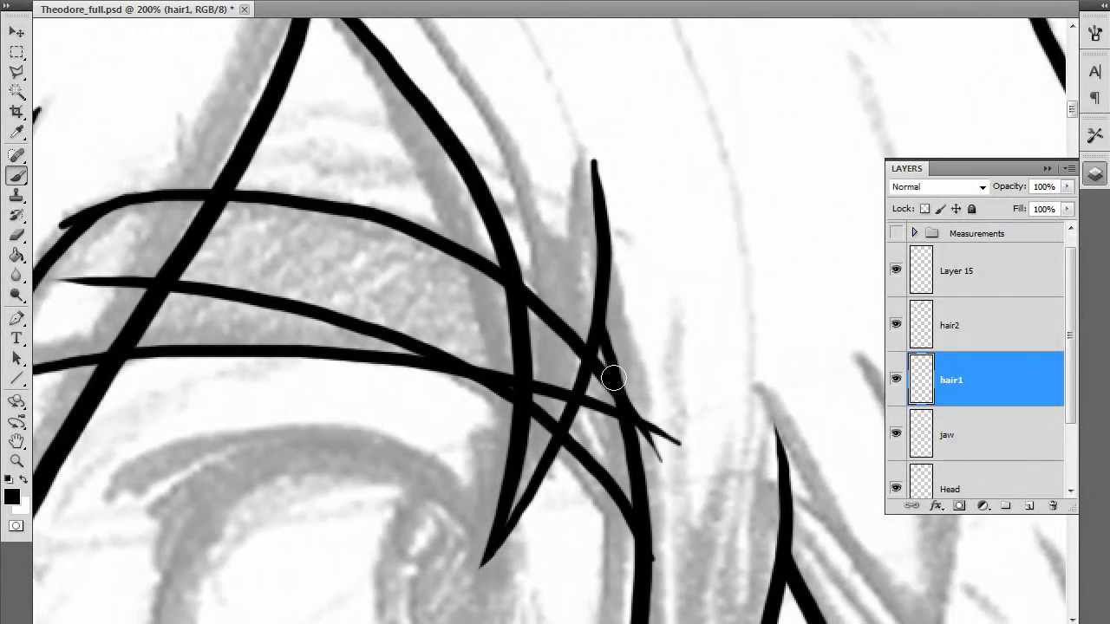
{"action": "scroll", "coordinate": [613, 366], "scroll_direction": "up", "scroll_amount": 3}
{"action": "key", "text": "e"}
{"action": "mouse_move", "coordinate": [569, 209]}
{"action": "left_mouse_down"}
{"action": "mouse_move", "coordinate": [616, 265]}
{"action": "mouse_move", "coordinate": [607, 285]}
{"action": "mouse_move", "coordinate": [624, 273]}
{"action": "mouse_move", "coordinate": [587, 241]}
{"action": "mouse_move", "coordinate": [668, 69]}
{"action": "mouse_move", "coordinate": [628, 396]}
{"action": "left_mouse_up"}
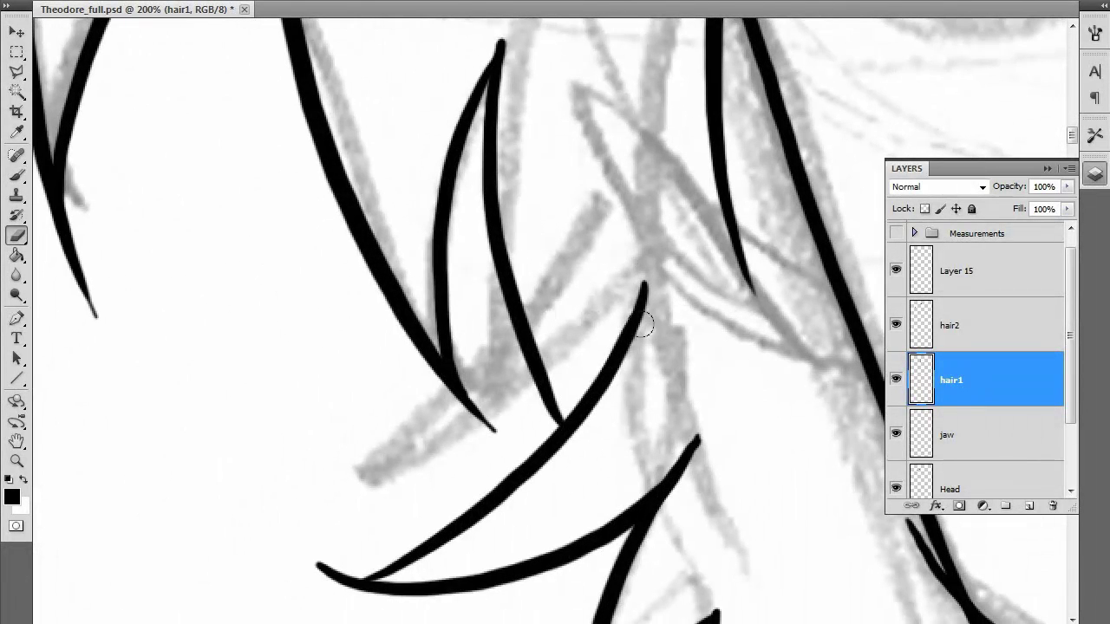
Erase the crossing ends where the left-hand outer locks meet on the hair2 layer and redraw them as one tapered line.
{"action": "left_click", "coordinate": [939, 328]}
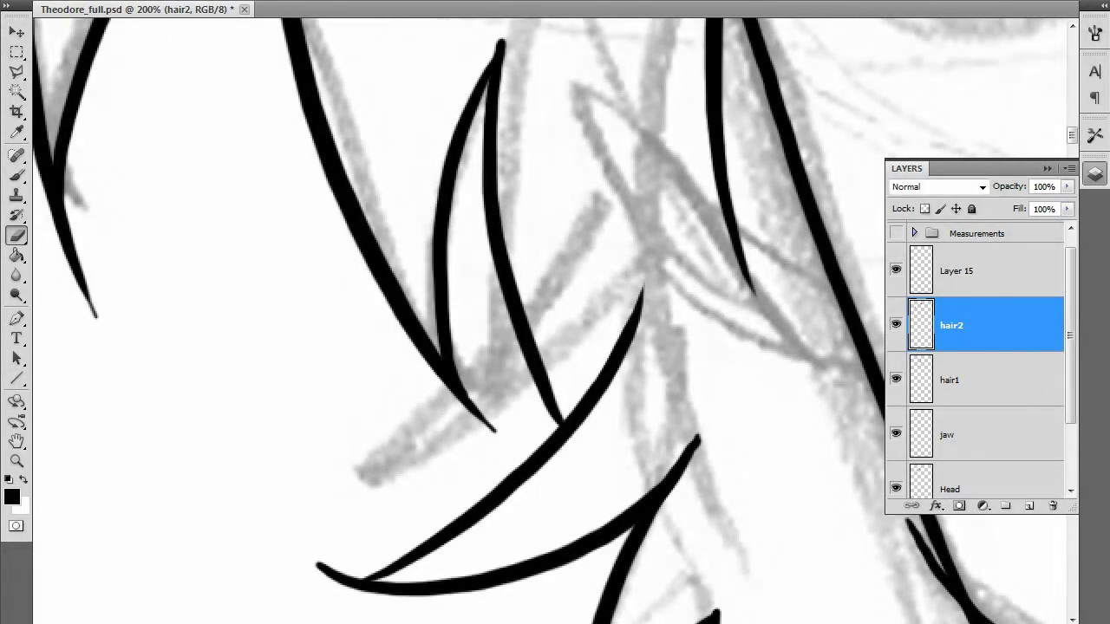
{"action": "key", "text": "ctrl+minus"}
{"action": "key", "text": "ctrl+minus"}
{"action": "key", "text": "ctrl+minus"}
{"action": "key", "text": "ctrl+plus"}
{"action": "key", "text": "ctrl+plus"}
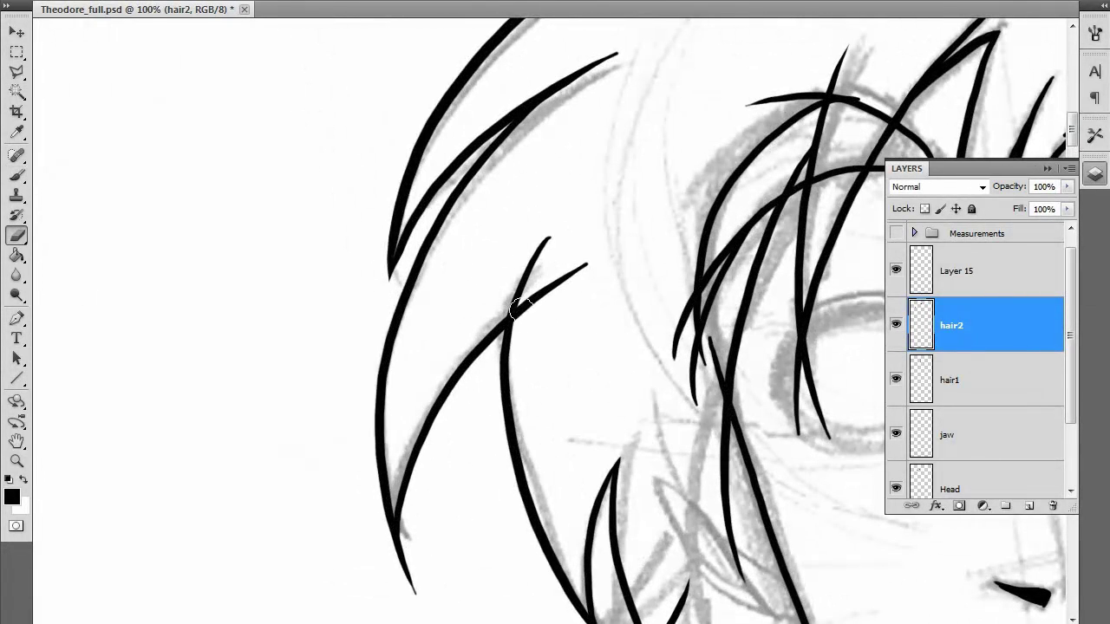
{"action": "mouse_move", "coordinate": [526, 305]}
{"action": "left_mouse_down"}
{"action": "mouse_move", "coordinate": [565, 239]}
{"action": "mouse_move", "coordinate": [512, 283]}
{"action": "mouse_move", "coordinate": [540, 251]}
{"action": "left_mouse_up"}
{"action": "key", "text": "b"}
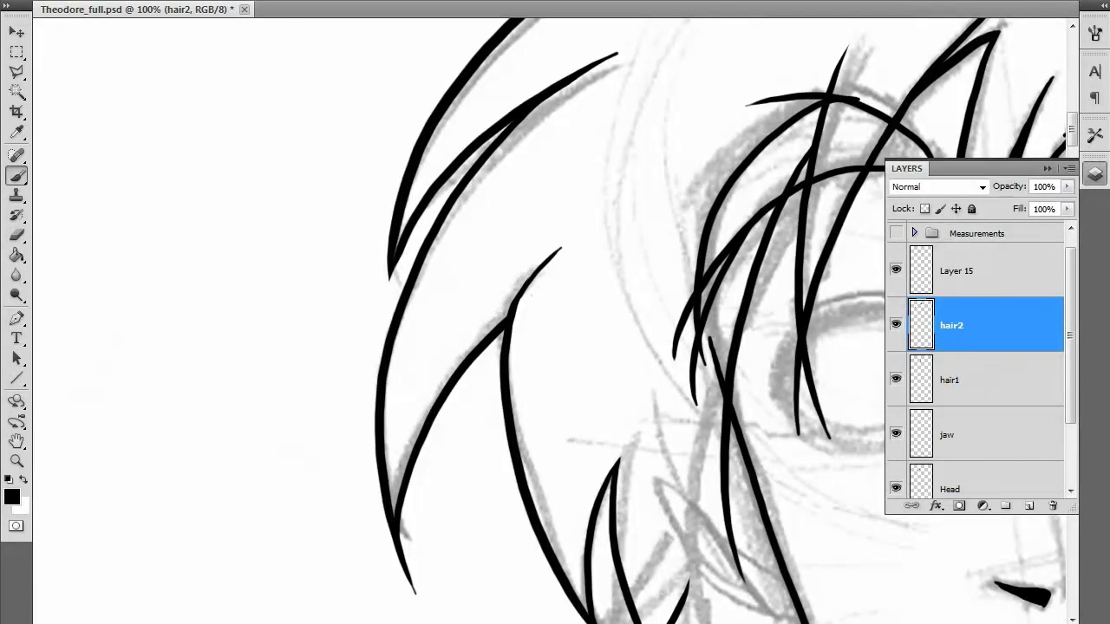
{"action": "left_click_drag", "start_coordinate": [512, 314], "coordinate": [553, 250]}
{"action": "key", "text": "e"}
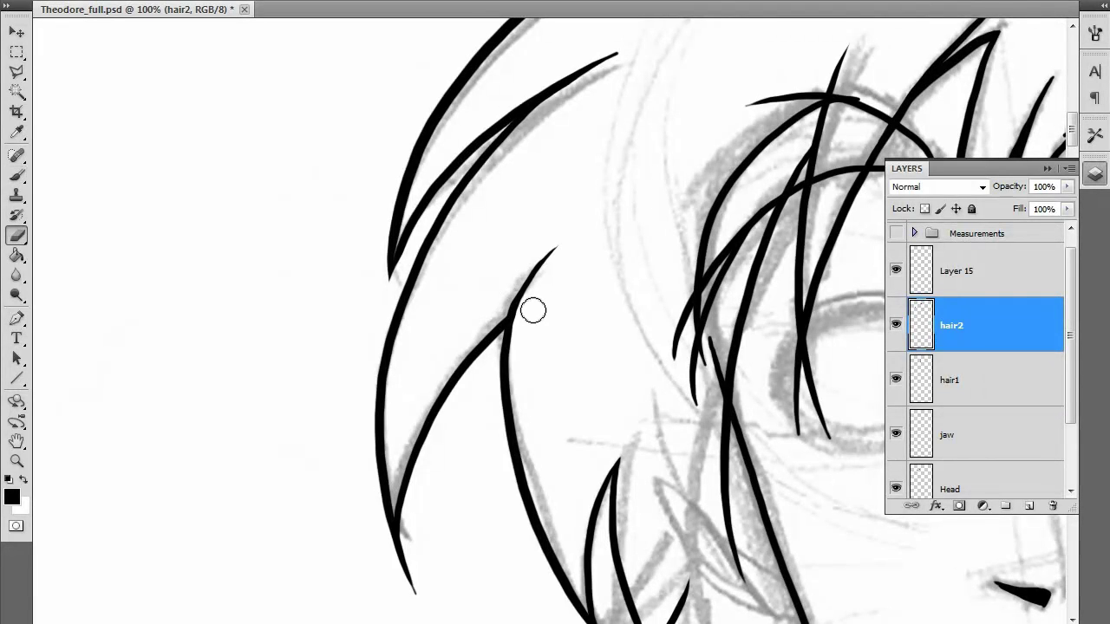
Erase the overshooting tips and crossing line ends of the left-hand outer hair locks, tapering each lock to a single point.
{"action": "key", "text": "b"}
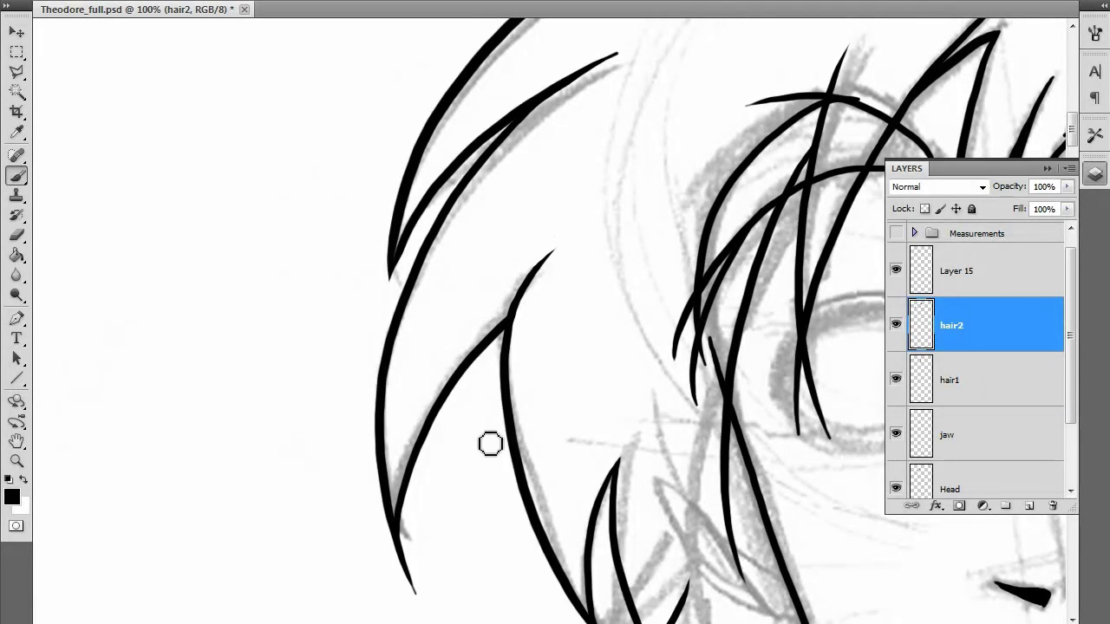
{"action": "scroll", "coordinate": [497, 426], "scroll_direction": "down", "scroll_amount": 3}
{"action": "scroll", "coordinate": [486, 422], "scroll_direction": "left", "scroll_amount": 2}
{"action": "key", "text": "e"}
{"action": "mouse_move", "coordinate": [478, 409]}
{"action": "left_mouse_down"}
{"action": "mouse_move", "coordinate": [474, 434]}
{"action": "mouse_move", "coordinate": [455, 373]}
{"action": "mouse_move", "coordinate": [469, 401]}
{"action": "left_mouse_up"}
{"action": "scroll", "coordinate": [520, 451], "scroll_direction": "down", "scroll_amount": 5}
{"action": "scroll", "coordinate": [538, 438], "scroll_direction": "right", "scroll_amount": 2}
{"action": "left_click_drag", "start_coordinate": [555, 428], "coordinate": [546, 450]}
{"action": "left_click_drag", "start_coordinate": [621, 302], "coordinate": [605, 314]}
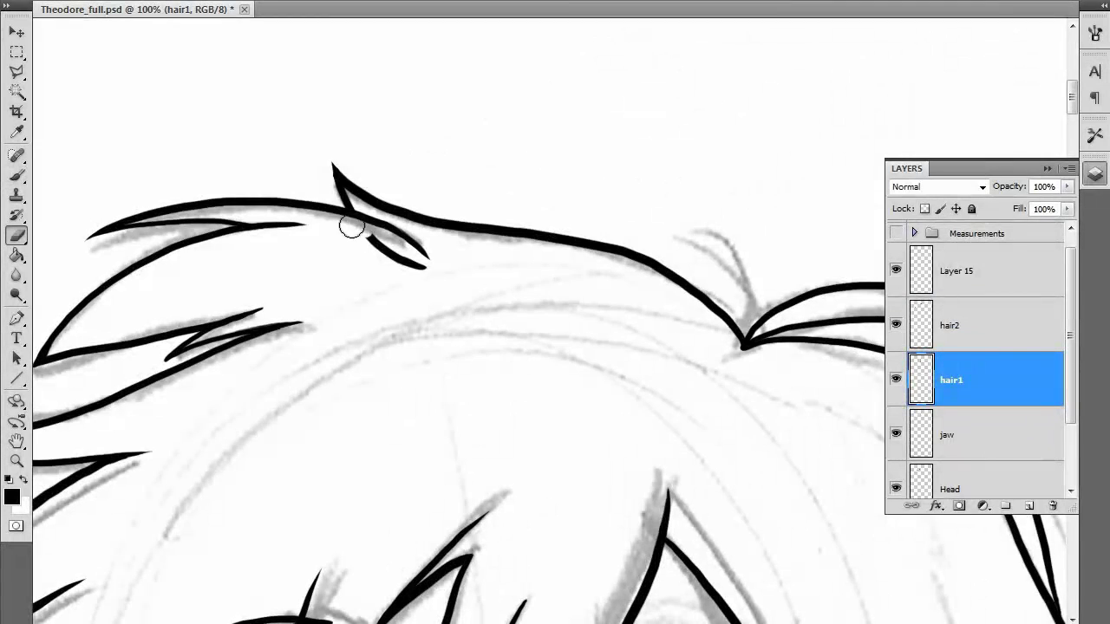
Erase the overshooting tip of the small tuft on the right side of the crown on the hair2 layer.
{"action": "scroll", "coordinate": [620, 389], "scroll_direction": "down", "scroll_amount": 3}
{"action": "scroll", "coordinate": [495, 517], "scroll_direction": "up", "scroll_amount": 1}
{"action": "left_click", "coordinate": [971, 325]}
{"action": "mouse_move", "coordinate": [430, 109]}
{"action": "left_mouse_down"}
{"action": "mouse_move", "coordinate": [446, 169]}
{"action": "mouse_move", "coordinate": [424, 96]}
{"action": "mouse_move", "coordinate": [453, 165]}
{"action": "mouse_move", "coordinate": [398, 132]}
{"action": "mouse_move", "coordinate": [444, 154]}
{"action": "mouse_move", "coordinate": [413, 139]}
{"action": "left_mouse_up"}
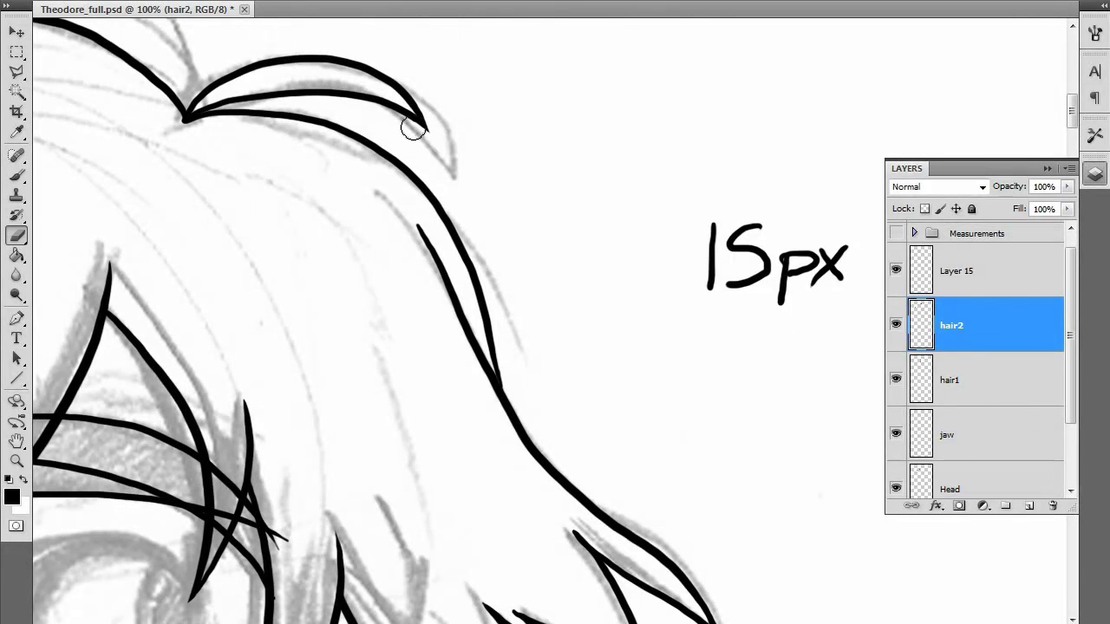
Trim the overshooting tips of the right-hand outer hair locks on the hair2 layer so that each closes in a point.
{"action": "scroll", "coordinate": [498, 241], "scroll_direction": "down", "scroll_amount": 3}
{"action": "key", "text": "b"}
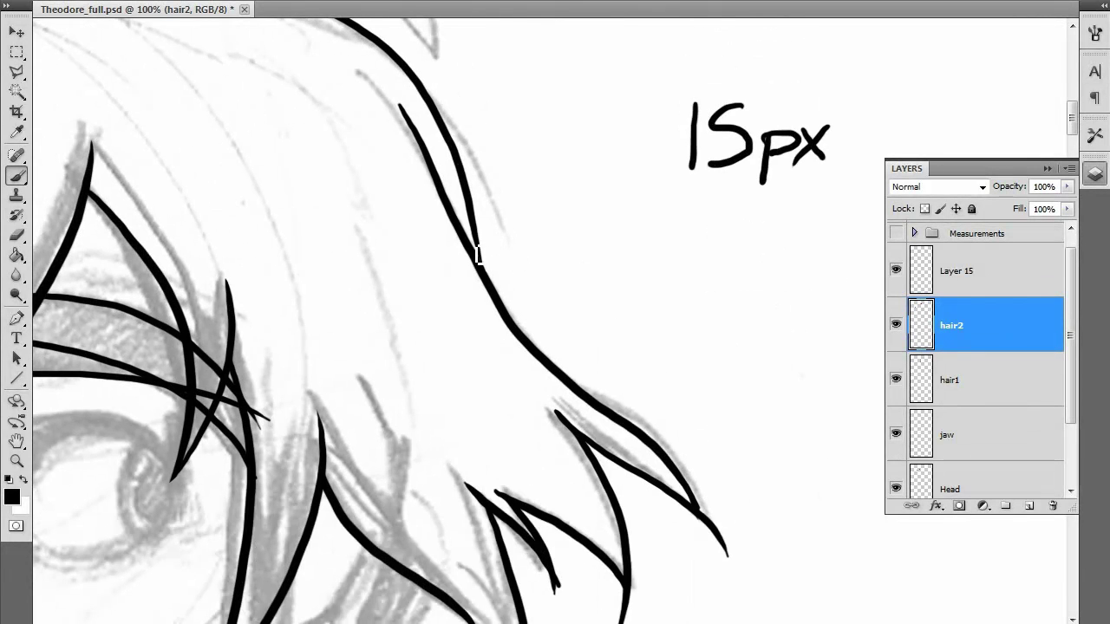
{"action": "scroll", "coordinate": [607, 269], "scroll_direction": "down", "scroll_amount": 5}
{"action": "key", "text": "e"}
{"action": "left_click_drag", "start_coordinate": [616, 260], "coordinate": [644, 315]}
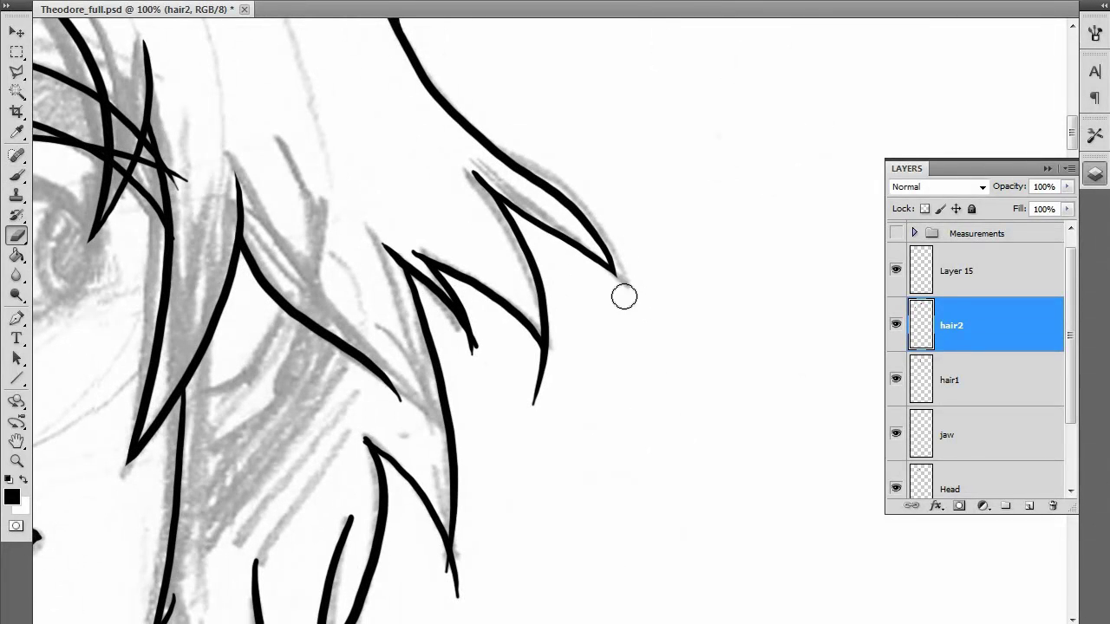
{"action": "left_click_drag", "start_coordinate": [539, 372], "coordinate": [533, 400]}
{"action": "left_click_drag", "start_coordinate": [478, 329], "coordinate": [464, 344]}
Toggle the visibility of the BASE sketch group to check the inked head lines on plain white.
{"action": "left_click_drag", "start_coordinate": [1071, 338], "coordinate": [1071, 399]}
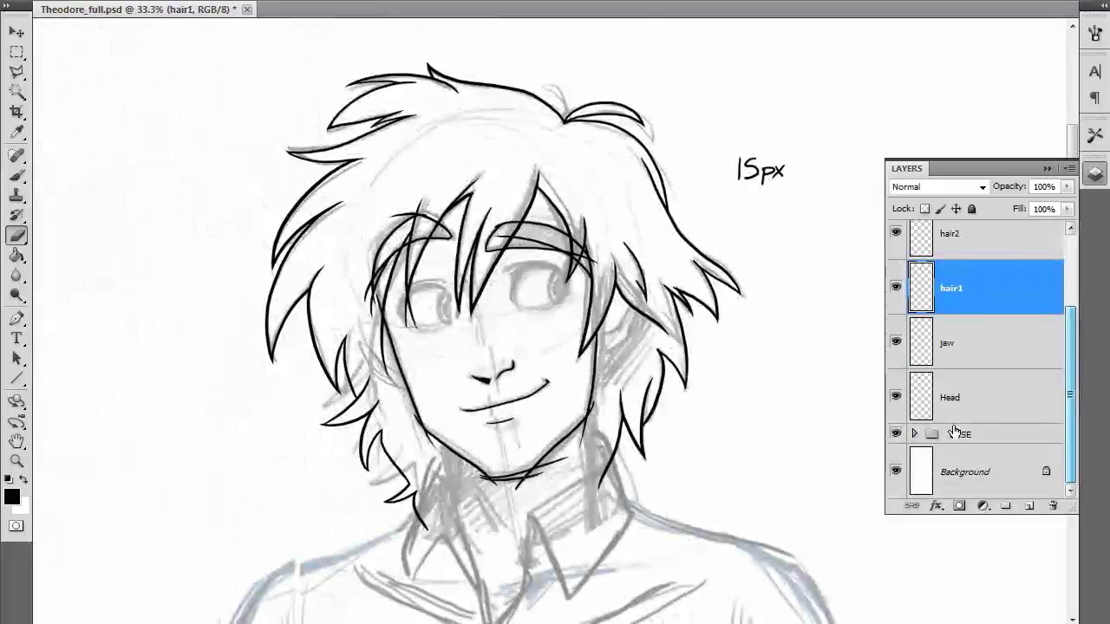
{"action": "left_click", "coordinate": [897, 436]}
{"action": "left_click", "coordinate": [896, 437]}
{"action": "left_click", "coordinate": [897, 437]}
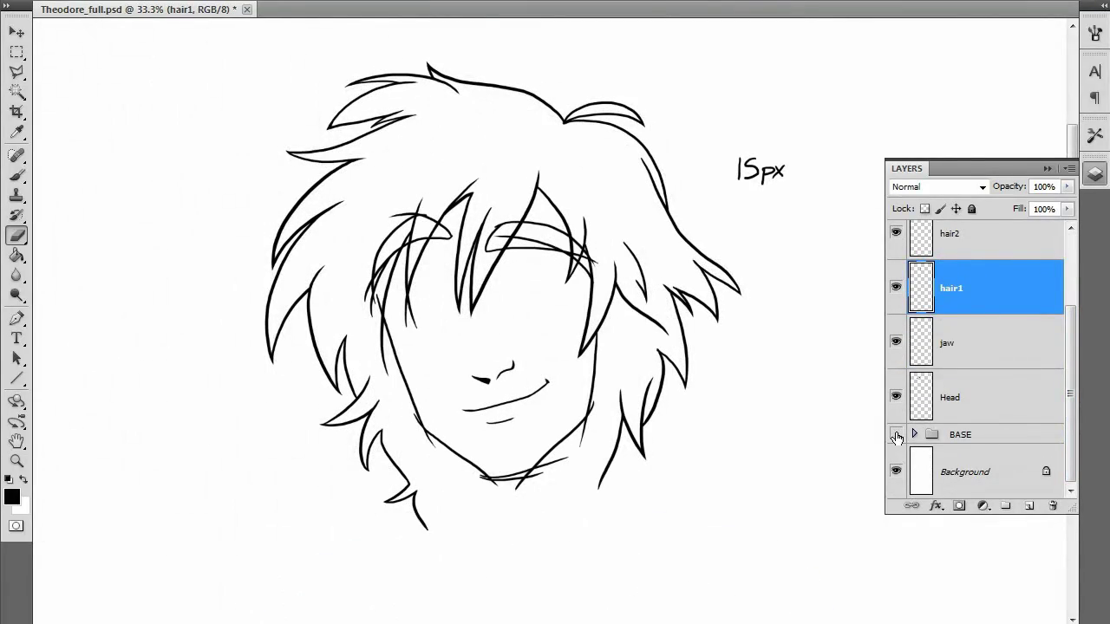
{"action": "left_click", "coordinate": [897, 434]}
Erase the overshooting and crossing line ends of the eyebrows on the Head layer.
{"action": "left_click", "coordinate": [1003, 409]}
{"action": "key", "text": "ctrl+plus"}
{"action": "key", "text": "ctrl+plus"}
{"action": "key", "text": "ctrl+plus"}
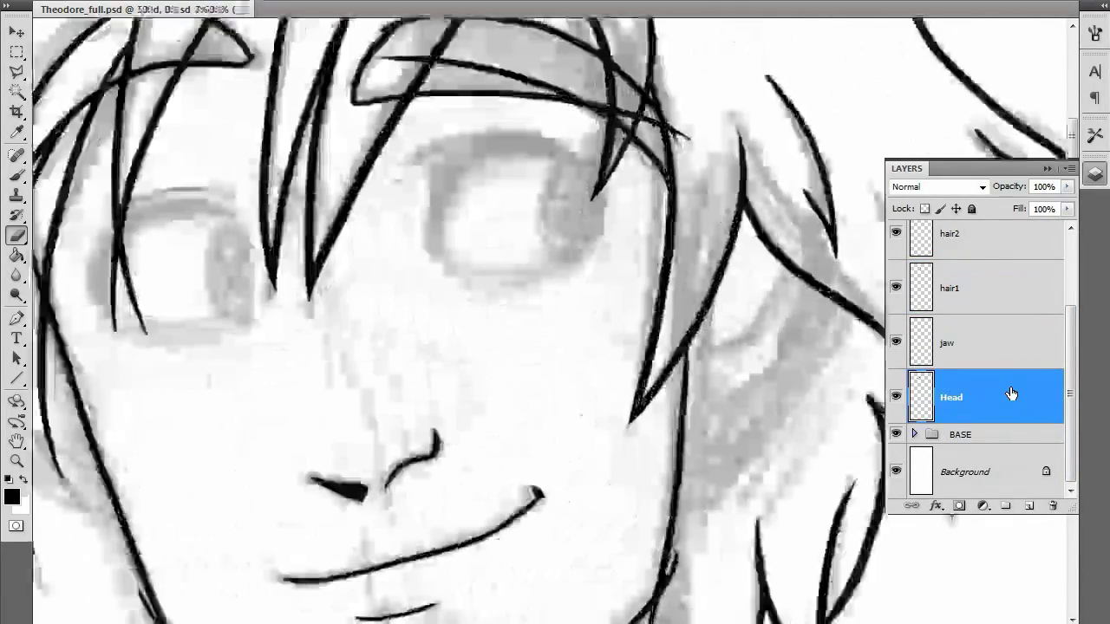
{"action": "left_click", "coordinate": [413, 162]}
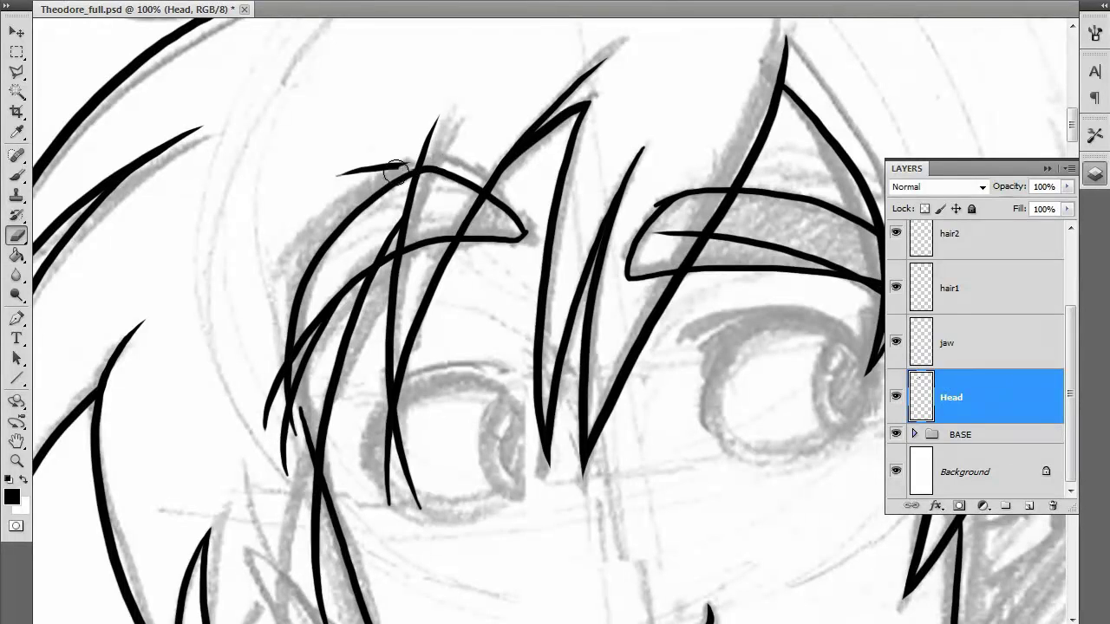
{"action": "left_click_drag", "start_coordinate": [406, 168], "coordinate": [322, 186]}
{"action": "mouse_move", "coordinate": [280, 347]}
{"action": "left_mouse_down"}
{"action": "mouse_move", "coordinate": [260, 400]}
{"action": "mouse_move", "coordinate": [260, 455]}
{"action": "left_mouse_up"}
{"action": "mouse_move", "coordinate": [340, 316]}
{"action": "left_mouse_down"}
{"action": "mouse_move", "coordinate": [298, 374]}
{"action": "mouse_move", "coordinate": [287, 419]}
{"action": "mouse_move", "coordinate": [269, 423]}
{"action": "mouse_move", "coordinate": [291, 449]}
{"action": "left_mouse_up"}
{"action": "left_click_drag", "start_coordinate": [656, 440], "coordinate": [446, 426]}
Erase the crossing line ends at both jaw corners and the doubled lines under the chin on the jaw layer.
{"action": "mouse_move", "coordinate": [752, 272]}
{"action": "left_mouse_down"}
{"action": "mouse_move", "coordinate": [738, 283]}
{"action": "mouse_move", "coordinate": [696, 412]}
{"action": "left_mouse_up"}
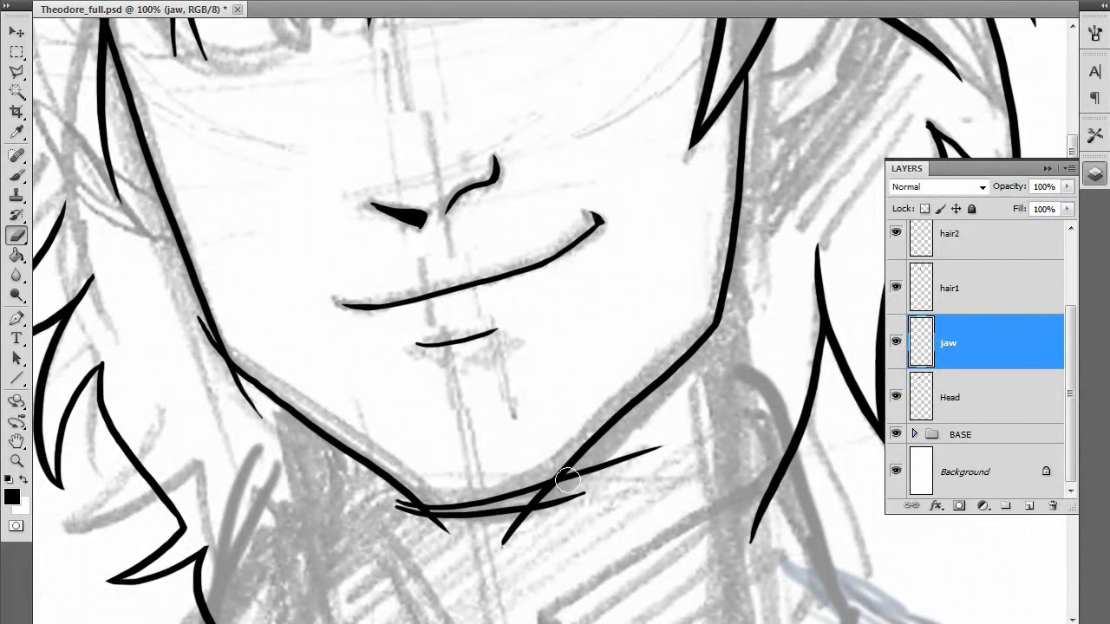
{"action": "left_click_drag", "start_coordinate": [562, 490], "coordinate": [600, 470]}
{"action": "mouse_move", "coordinate": [399, 503]}
{"action": "left_mouse_down"}
{"action": "mouse_move", "coordinate": [553, 504]}
{"action": "mouse_move", "coordinate": [488, 544]}
{"action": "mouse_move", "coordinate": [443, 528]}
{"action": "mouse_move", "coordinate": [548, 495]}
{"action": "left_mouse_up"}
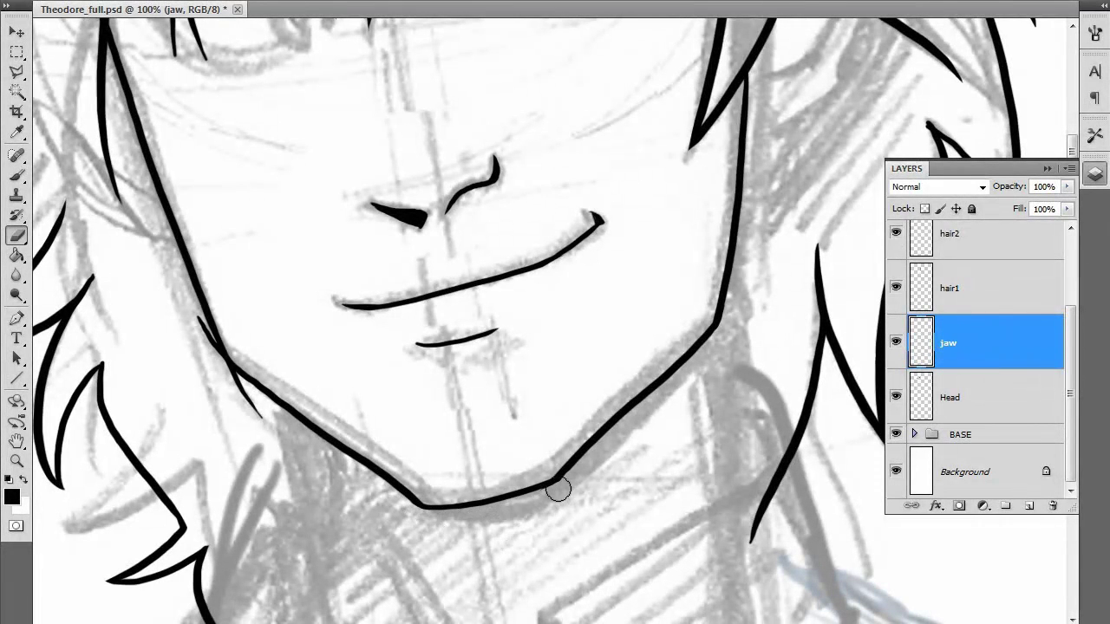
{"action": "left_click_drag", "start_coordinate": [190, 322], "coordinate": [262, 418]}
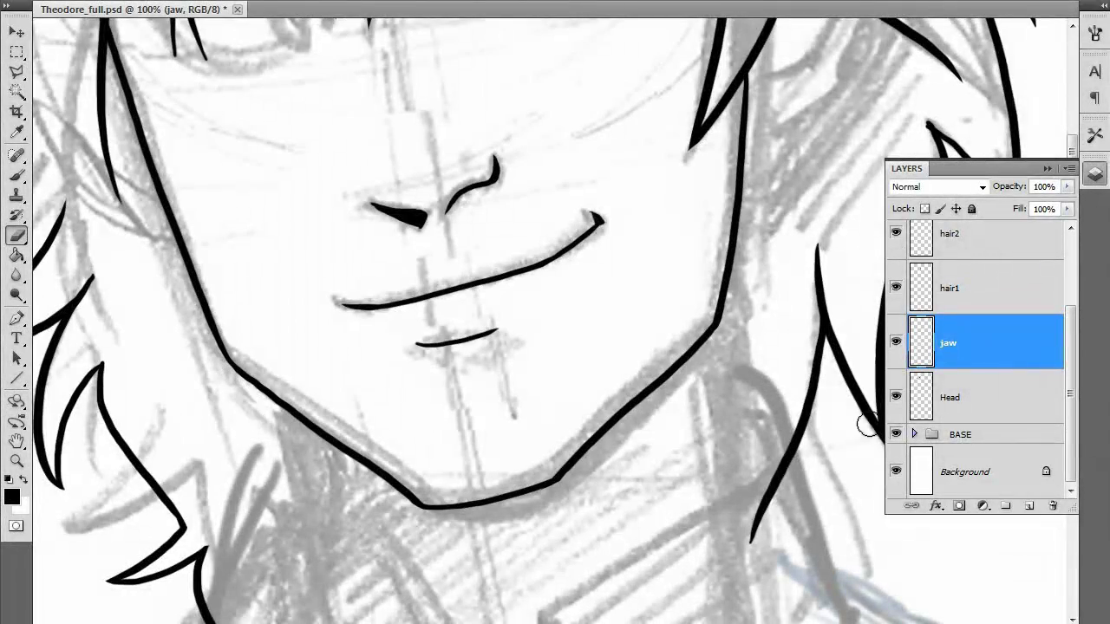
Hide the BASE sketch group and examine the cleaned face, jaw and hair line art up close.
{"action": "key", "text": "ctrl+minus"}
{"action": "key", "text": "ctrl+minus"}
{"action": "key", "text": "ctrl+minus"}
{"action": "key", "text": "ctrl+minus"}
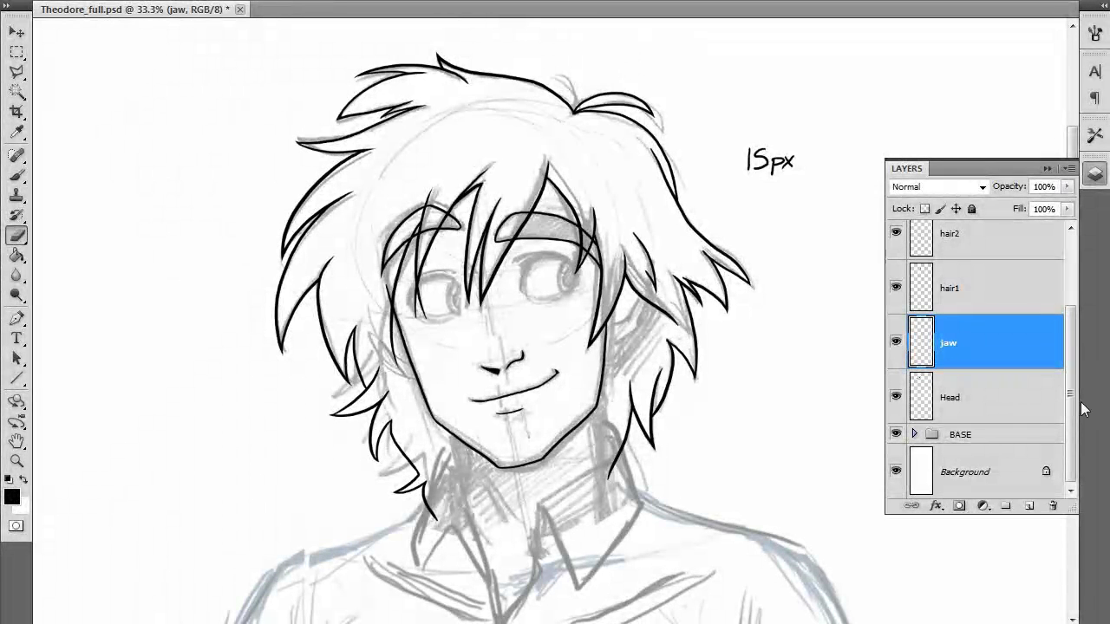
{"action": "left_click", "coordinate": [896, 434]}
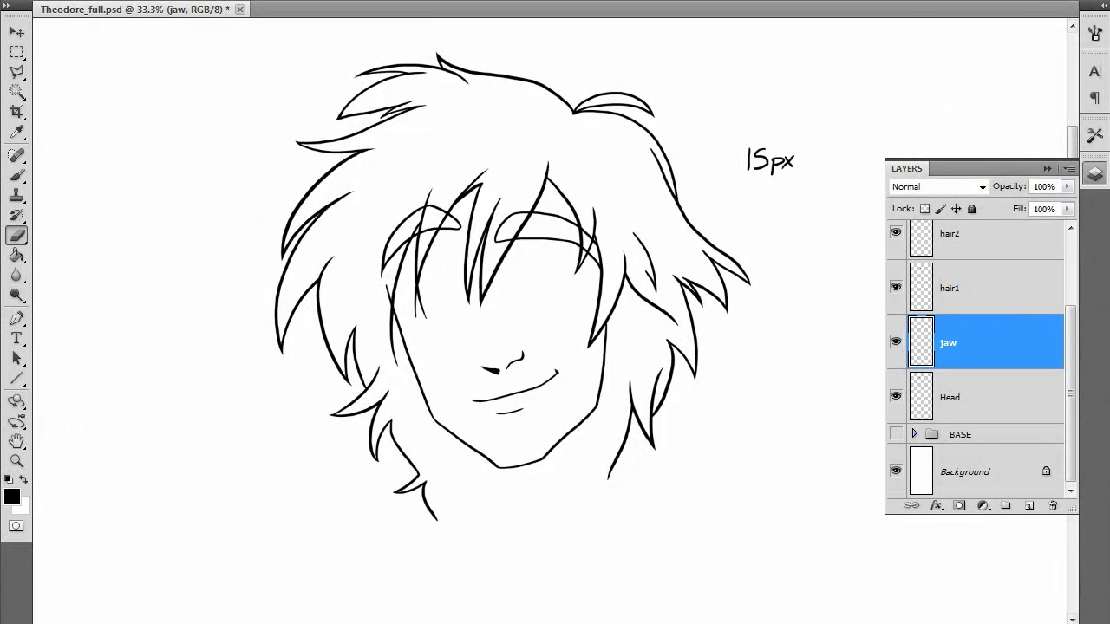
{"action": "key", "text": "ctrl+plus"}
{"action": "key", "text": "ctrl+plus"}
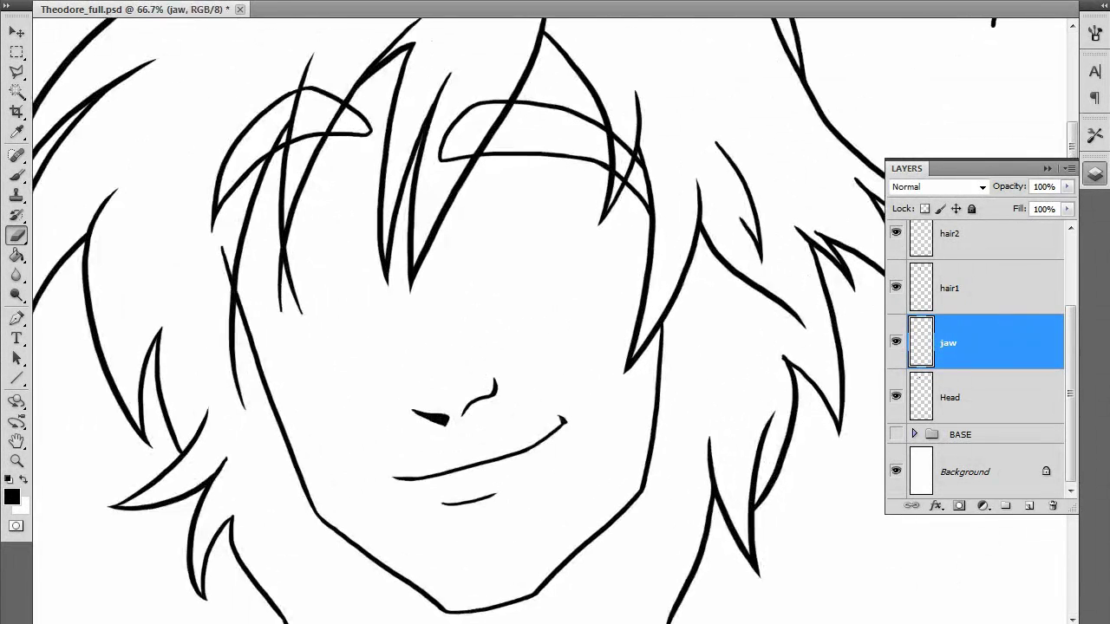
{"action": "left_click_drag", "start_coordinate": [627, 401], "coordinate": [659, 468]}
{"action": "scroll", "coordinate": [728, 445], "scroll_direction": "down", "scroll_amount": 5}
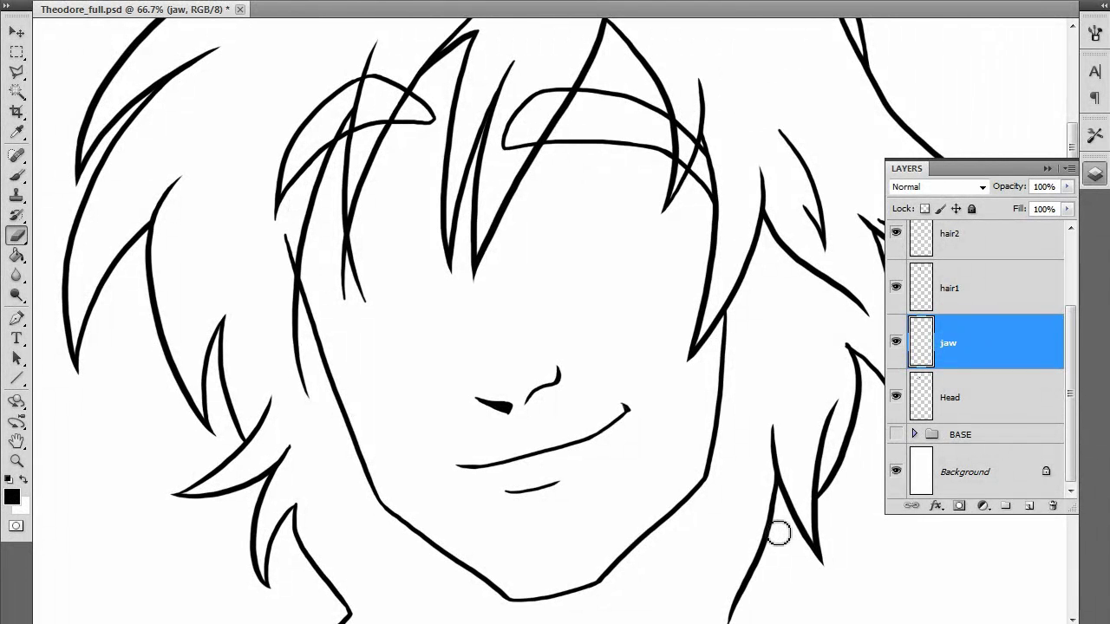
{"action": "left_click_drag", "start_coordinate": [748, 408], "coordinate": [798, 397]}
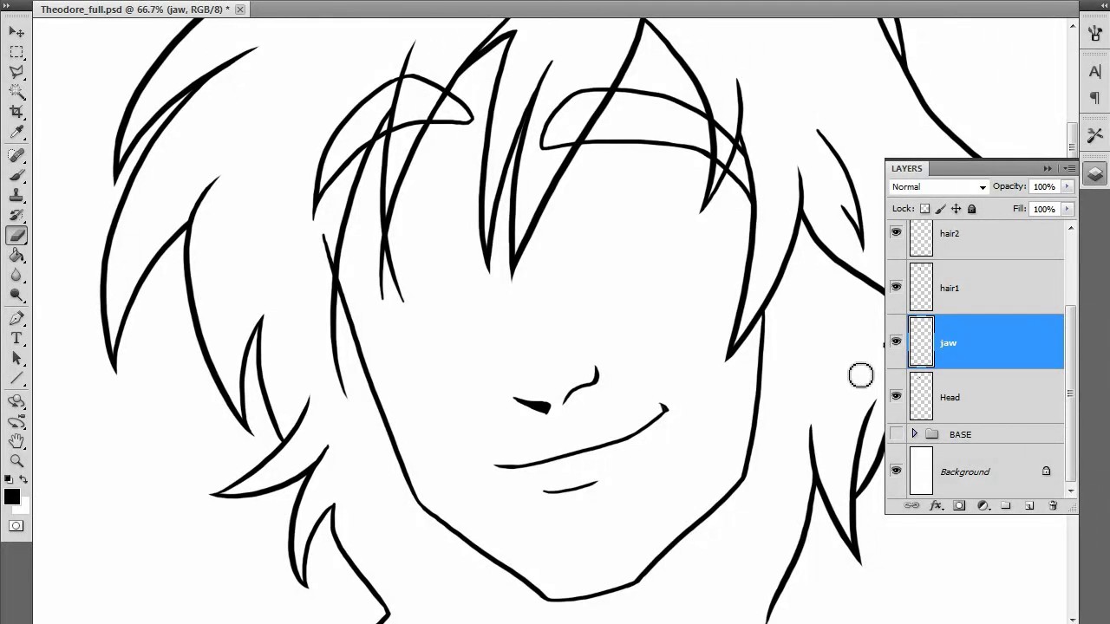
{"action": "left_click_drag", "start_coordinate": [776, 401], "coordinate": [841, 371]}
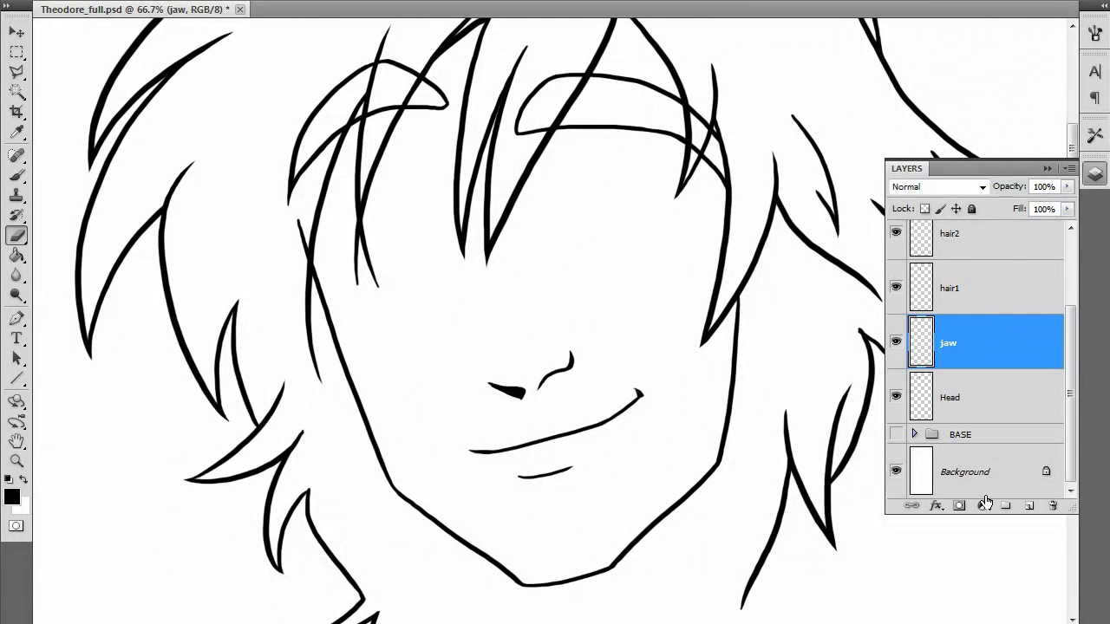
Show the BASE sketch group again and look over the whole head together with the sketched shirt and shoulders.
{"action": "key", "text": "ctrl+minus"}
{"action": "key", "text": "ctrl+minus"}
{"action": "key", "text": "ctrl+minus"}
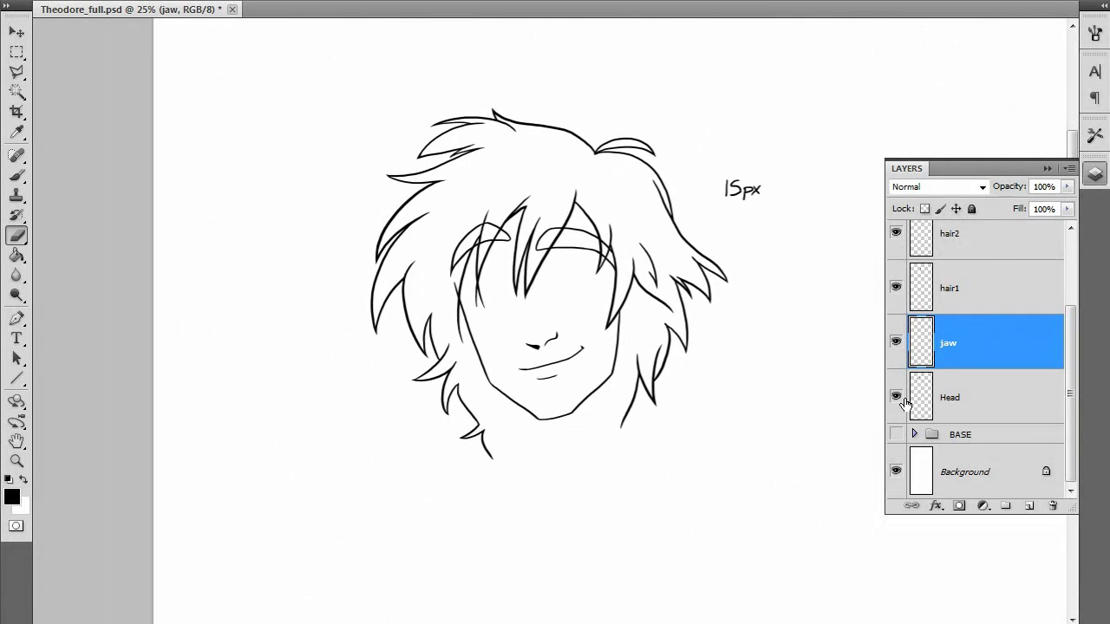
{"action": "left_click", "coordinate": [897, 436]}
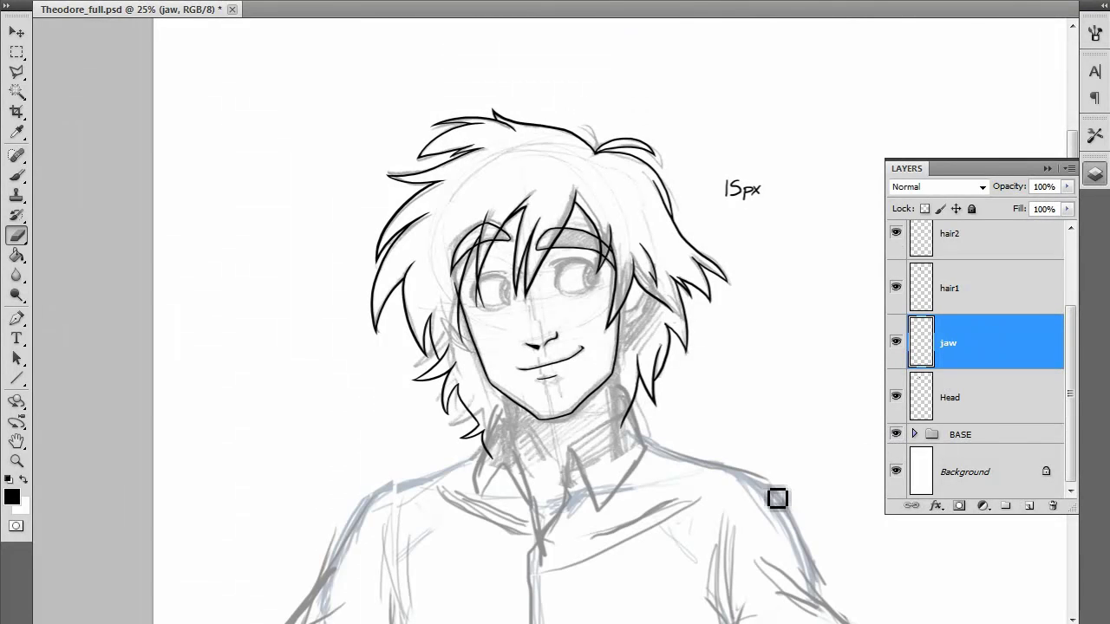
{"action": "mouse_move", "coordinate": [772, 539]}
{"action": "left_mouse_down"}
{"action": "mouse_move", "coordinate": [704, 530]}
{"action": "mouse_move", "coordinate": [665, 488]}
{"action": "mouse_move", "coordinate": [745, 457]}
{"action": "mouse_move", "coordinate": [797, 544]}
{"action": "mouse_move", "coordinate": [754, 466]}
{"action": "left_mouse_up"}
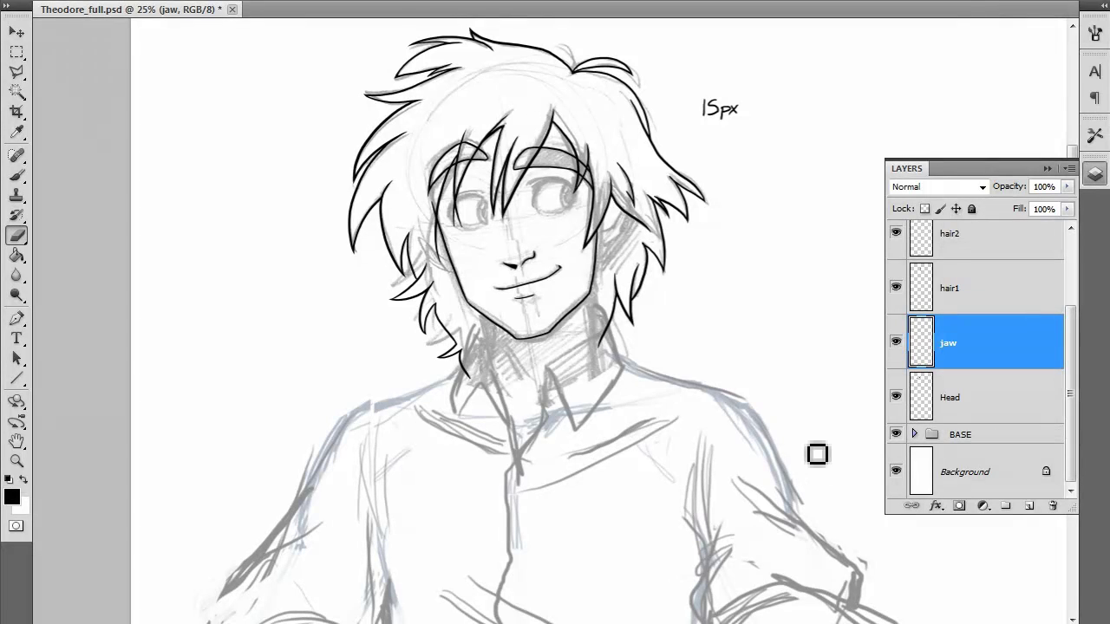